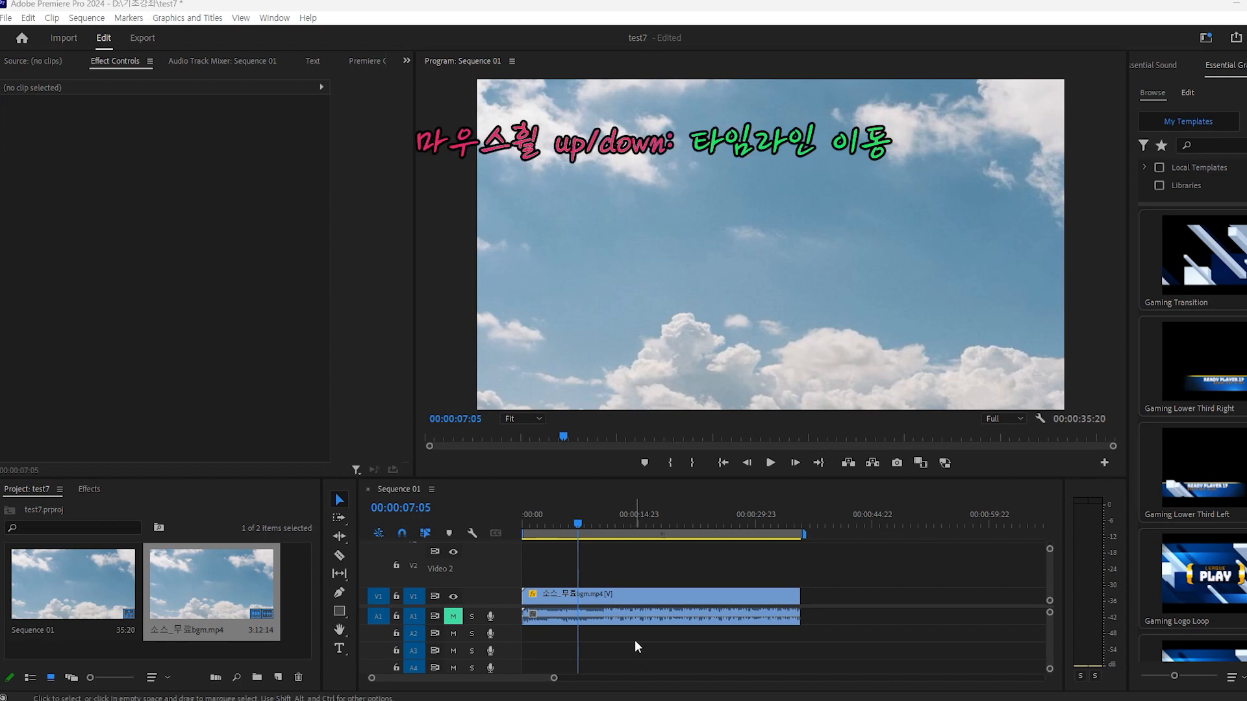
Move back and forth along the Sequence 01 timeline to examine where the clip begins and ends.
scroll(635, 642, "down", 5)
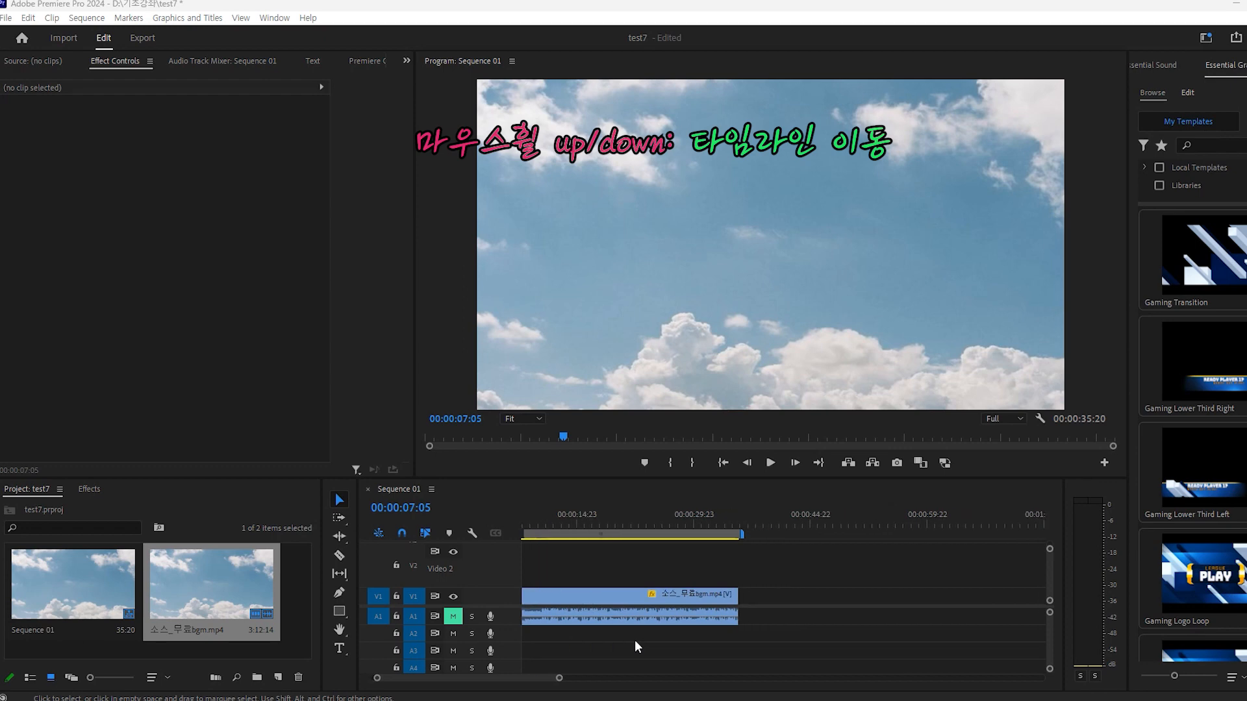
scroll(635, 642, "down", 8)
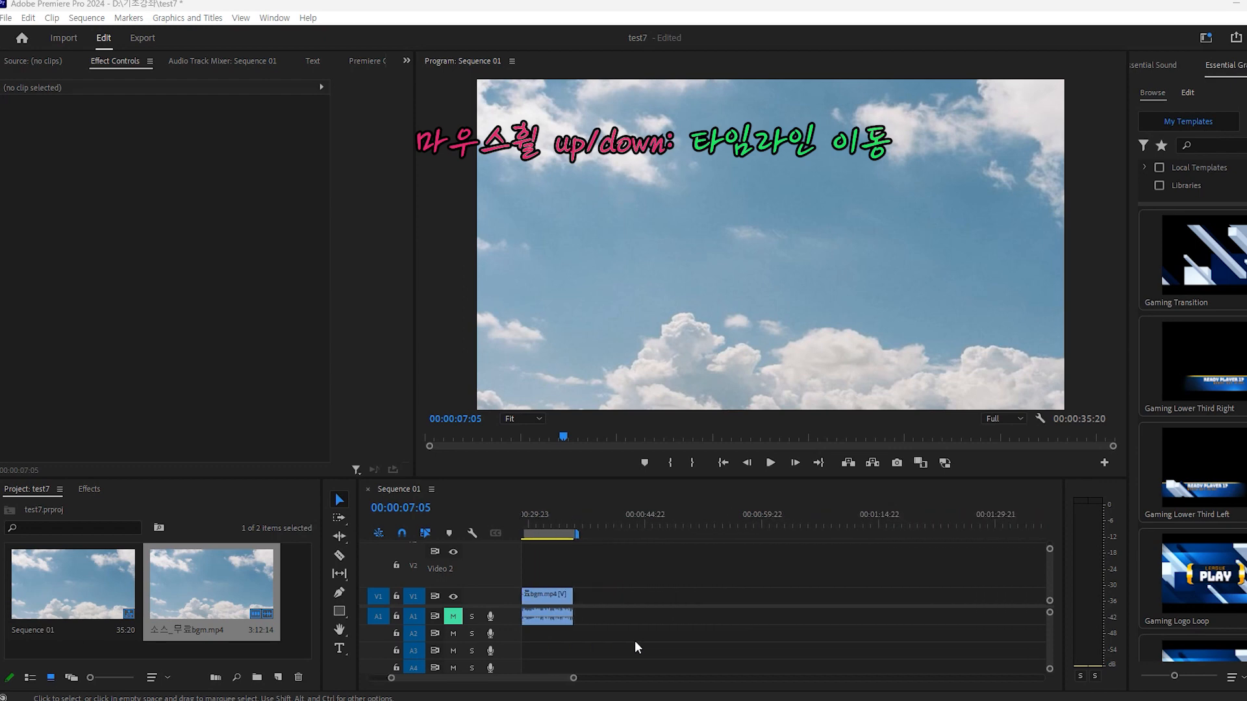
scroll(635, 643, "up", 10)
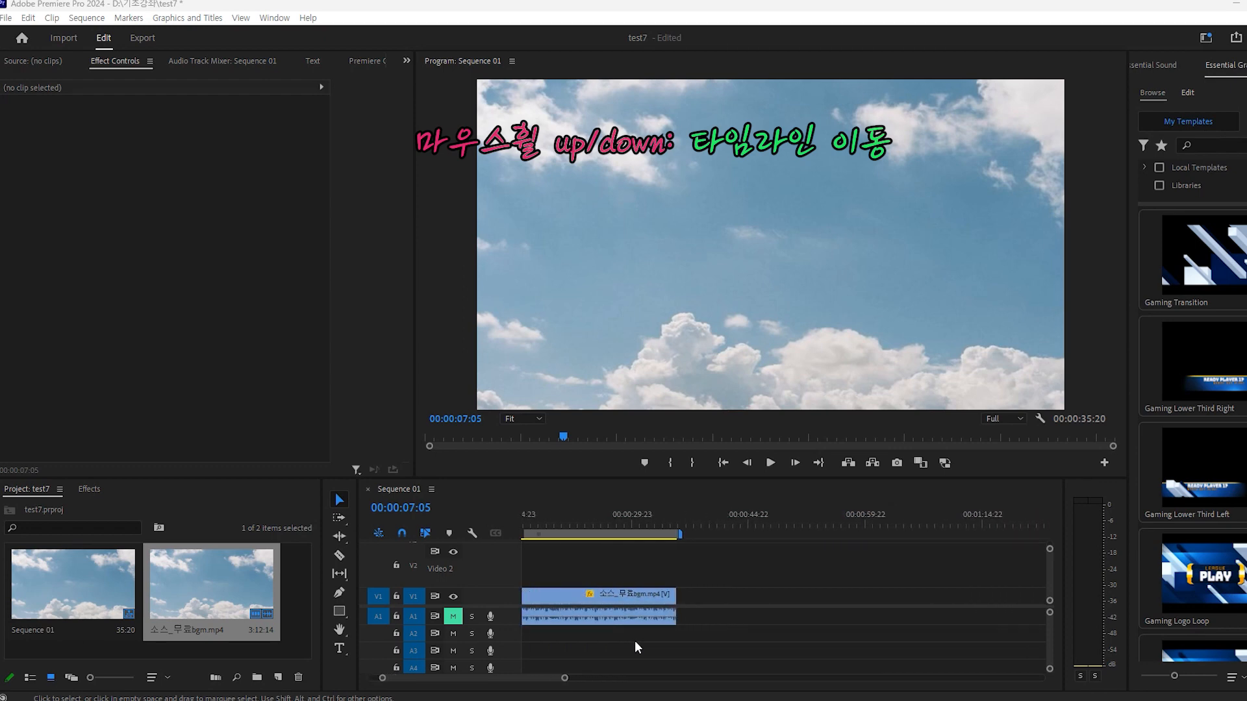
scroll(635, 647, "up", 1)
scroll(635, 647, "down", 5)
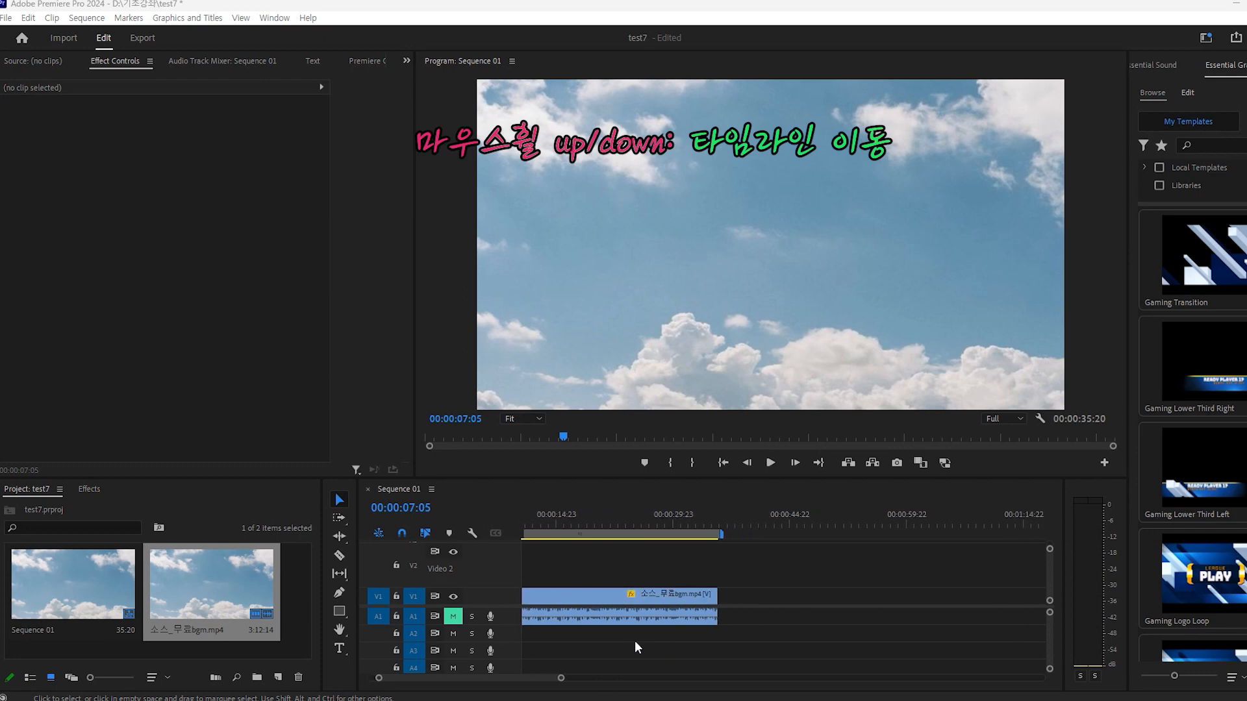
scroll(635, 647, "up", 4)
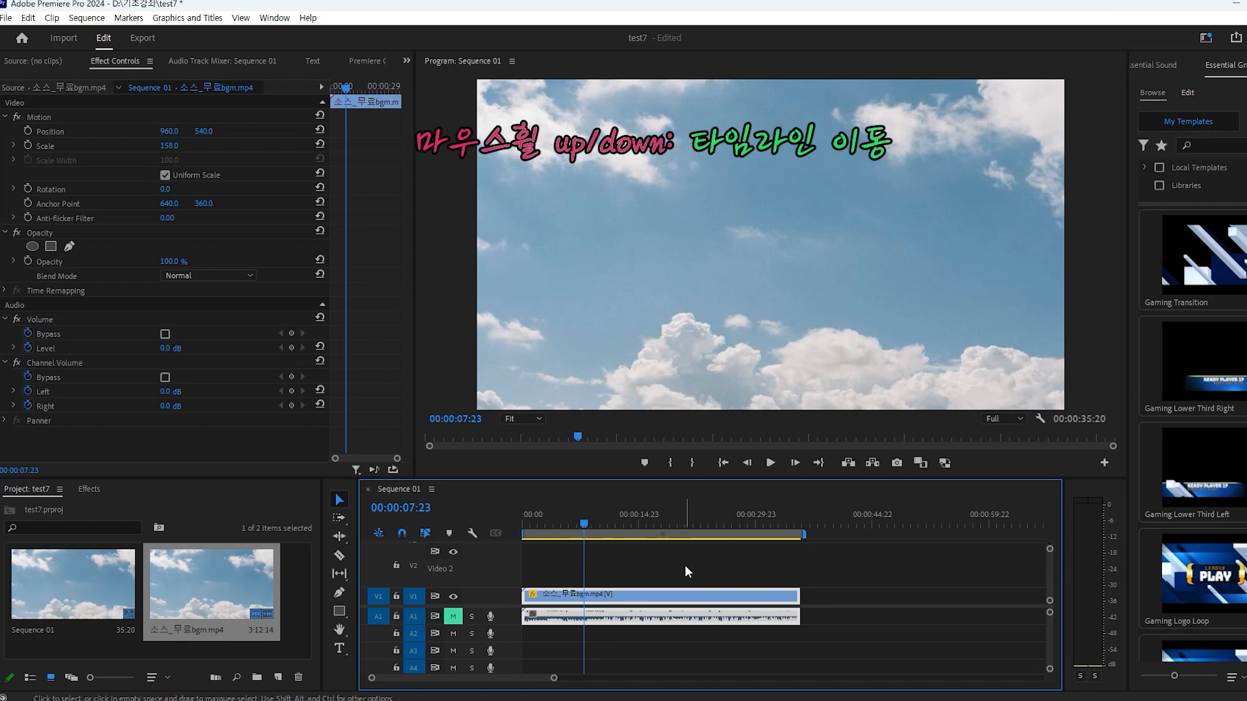
scroll(685, 565, "down", 4)
scroll(683, 563, "up", 4)
scroll(661, 559, "down", 4)
scroll(654, 555, "down", 3)
scroll(635, 560, "up", 6)
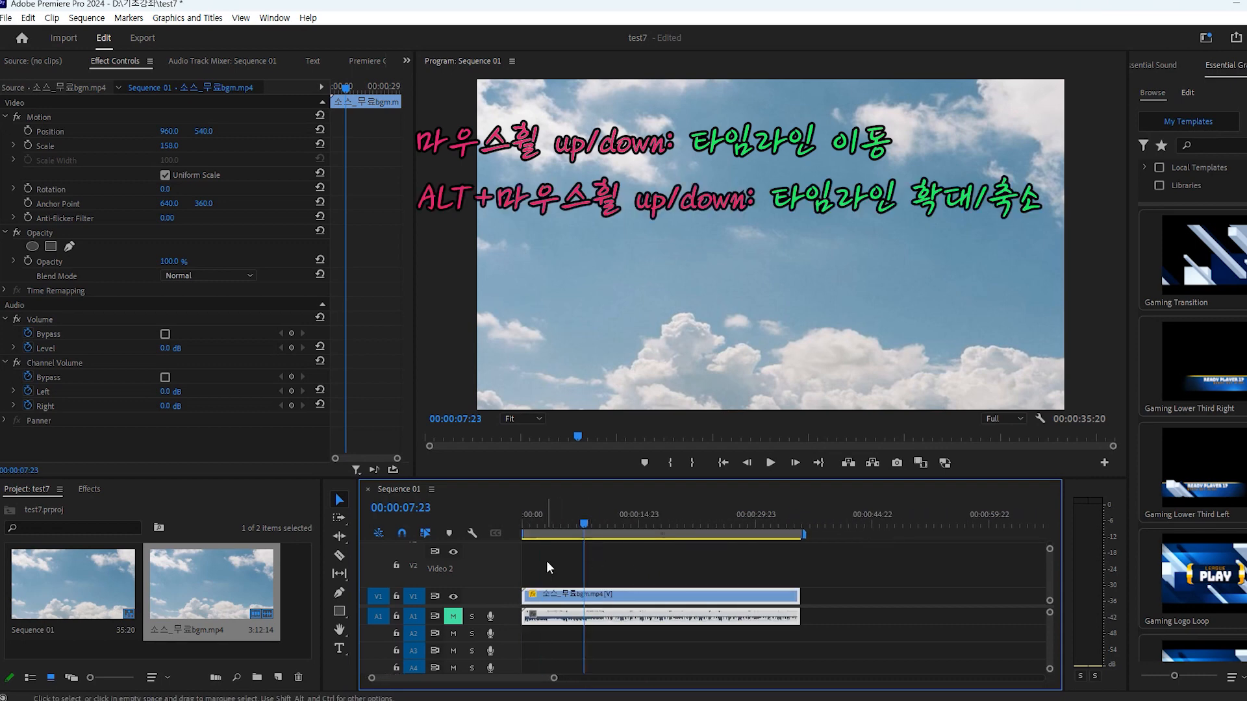
Examine the clip in the timeline at closer and wider time scales.
scroll(547, 564, "up", 5)
scroll(547, 567, "up", 2)
scroll(547, 563, "down", 8)
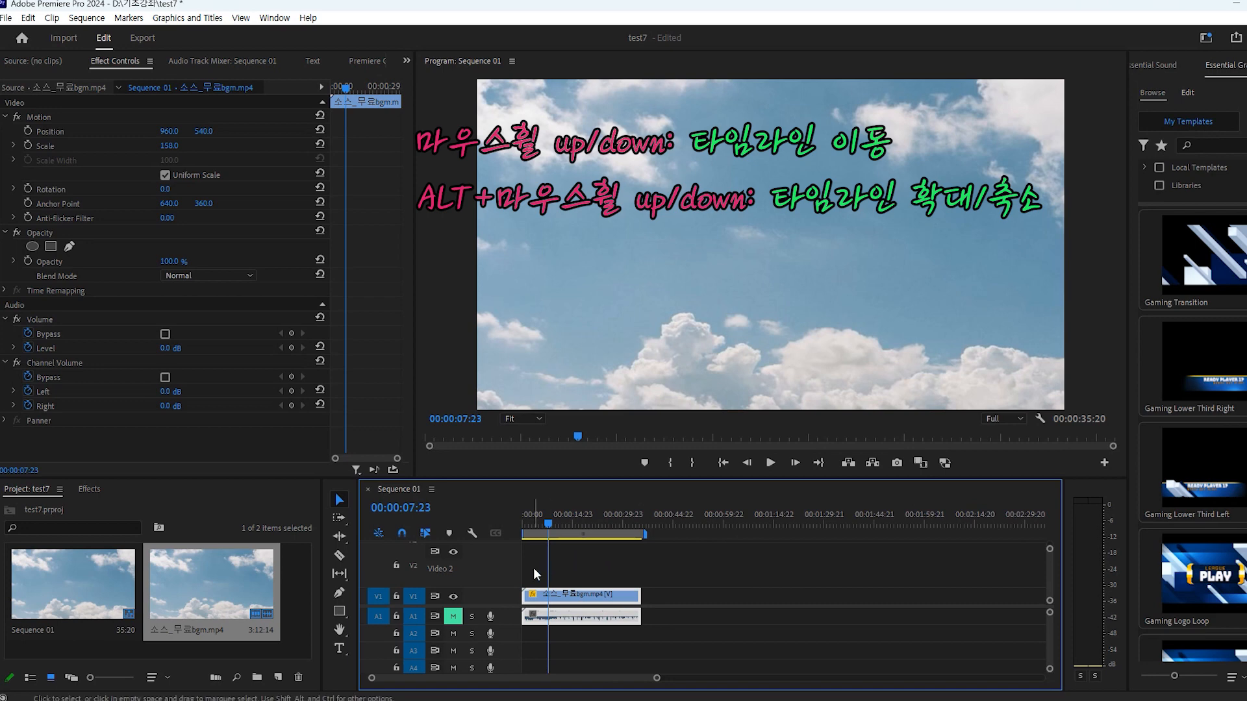
scroll(547, 563, "up", 1)
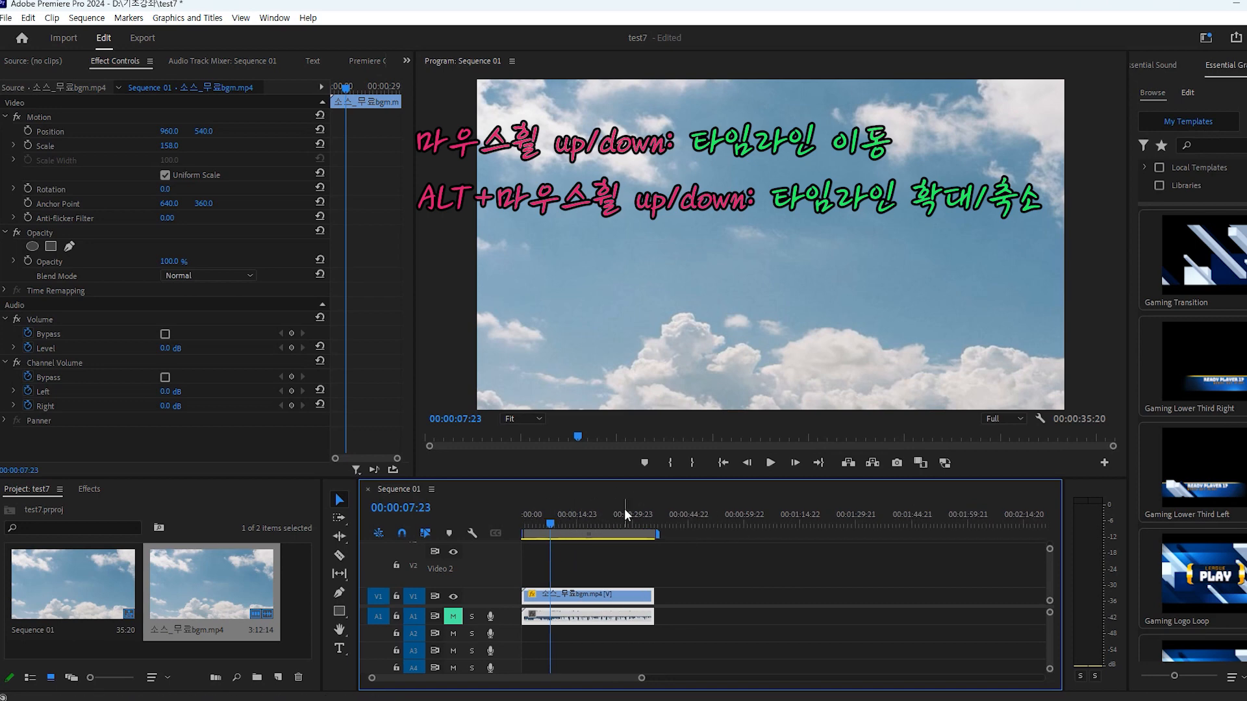
scroll(545, 565, "up", 3)
scroll(543, 570, "up", 2)
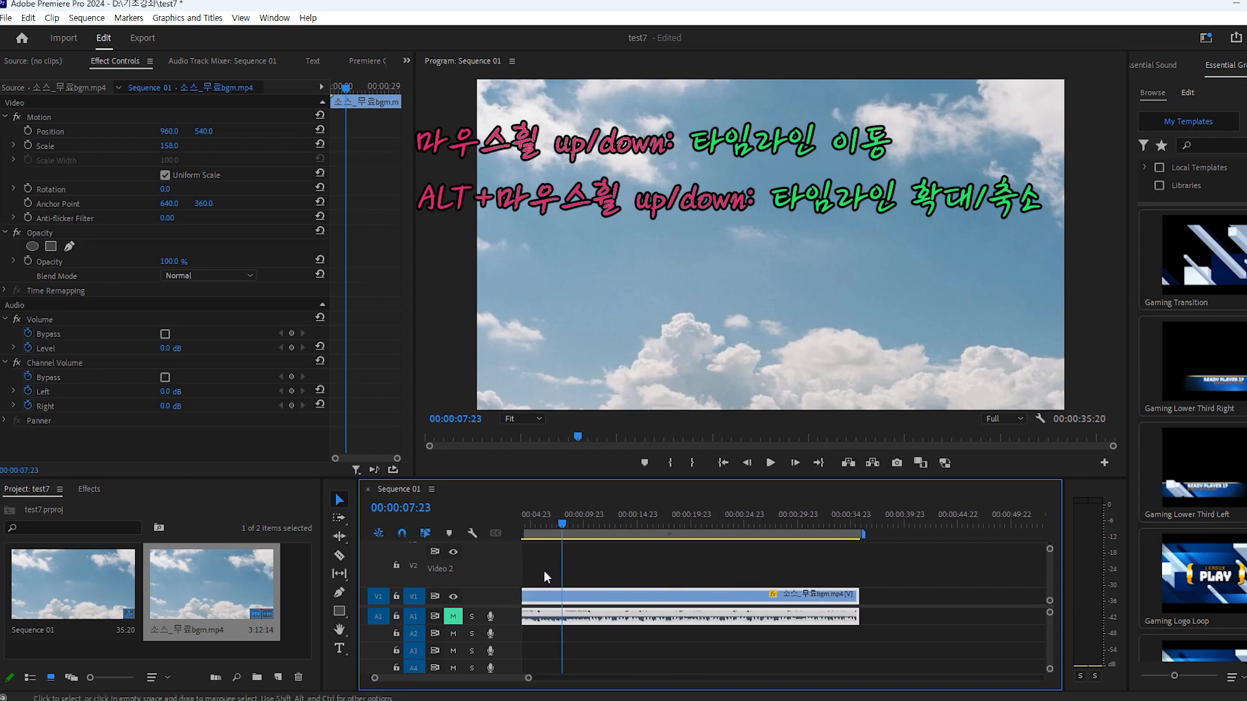
scroll(544, 570, "down", 1)
scroll(544, 570, "up", 3)
scroll(550, 571, "up", 1)
scroll(554, 570, "down", 5)
scroll(553, 568, "up", 1)
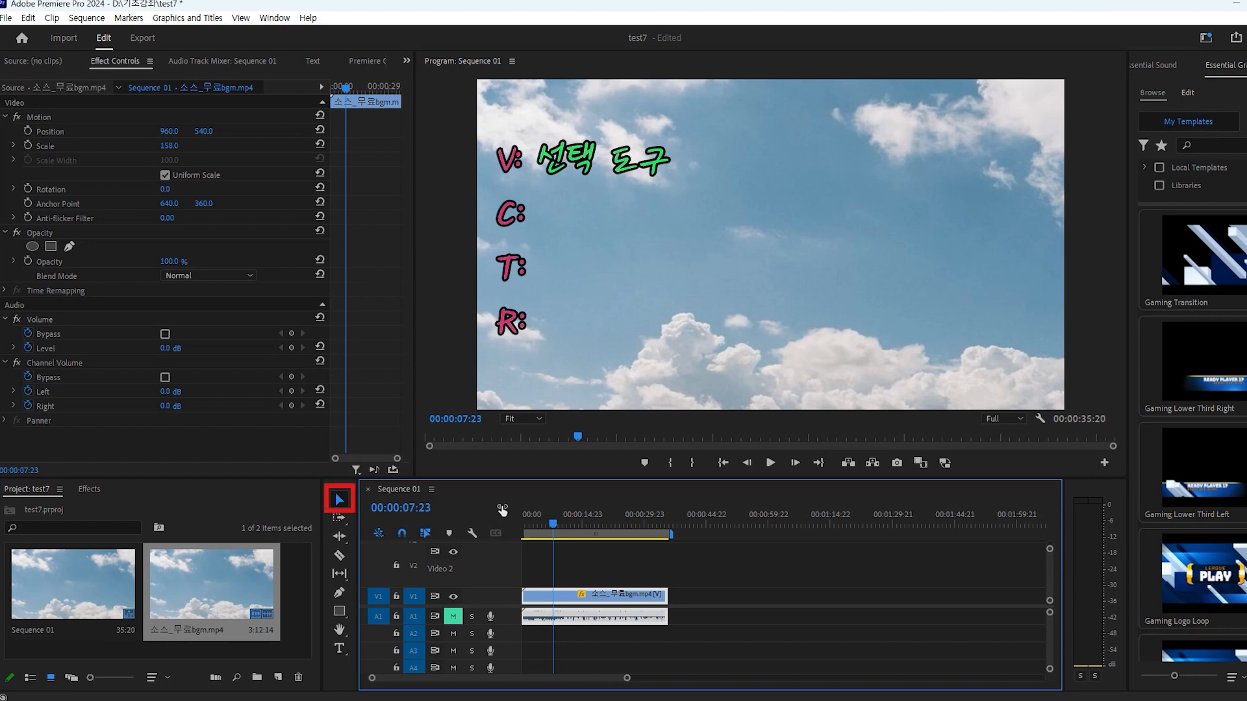
Deselect the clip in the timeline, select it again, and set the playhead to 00:00:07:10.
left_click(618, 567)
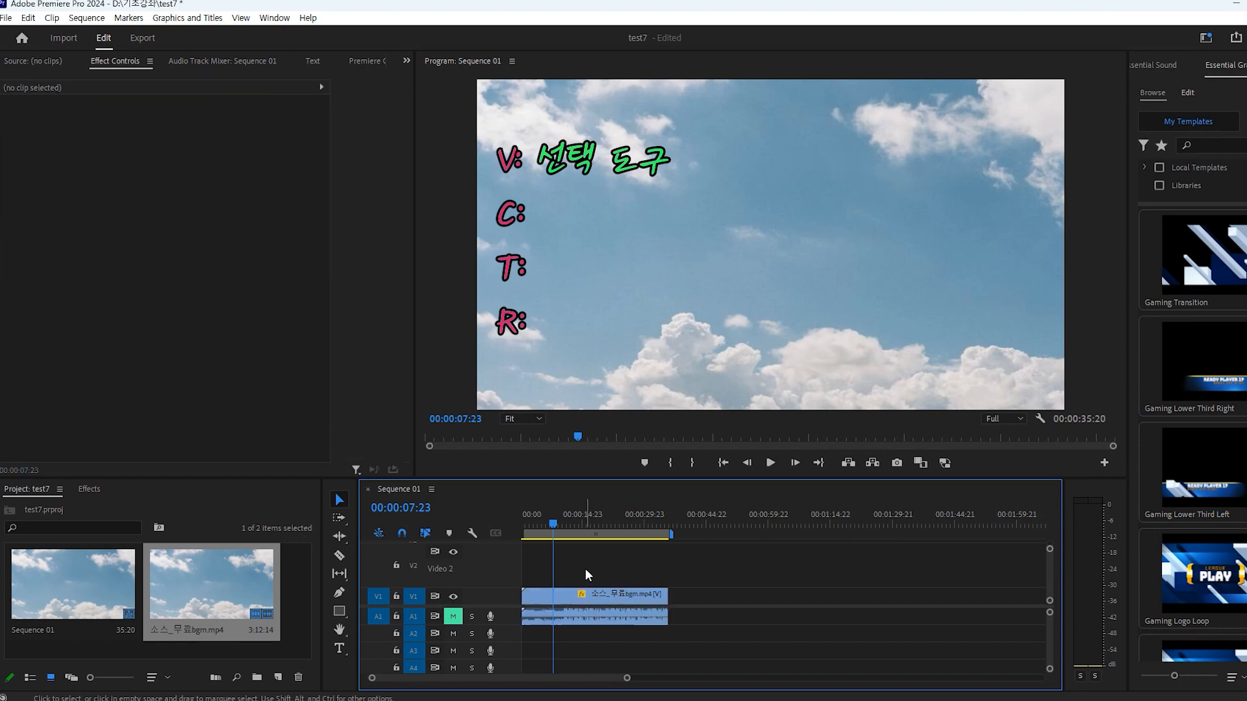
left_click(583, 602)
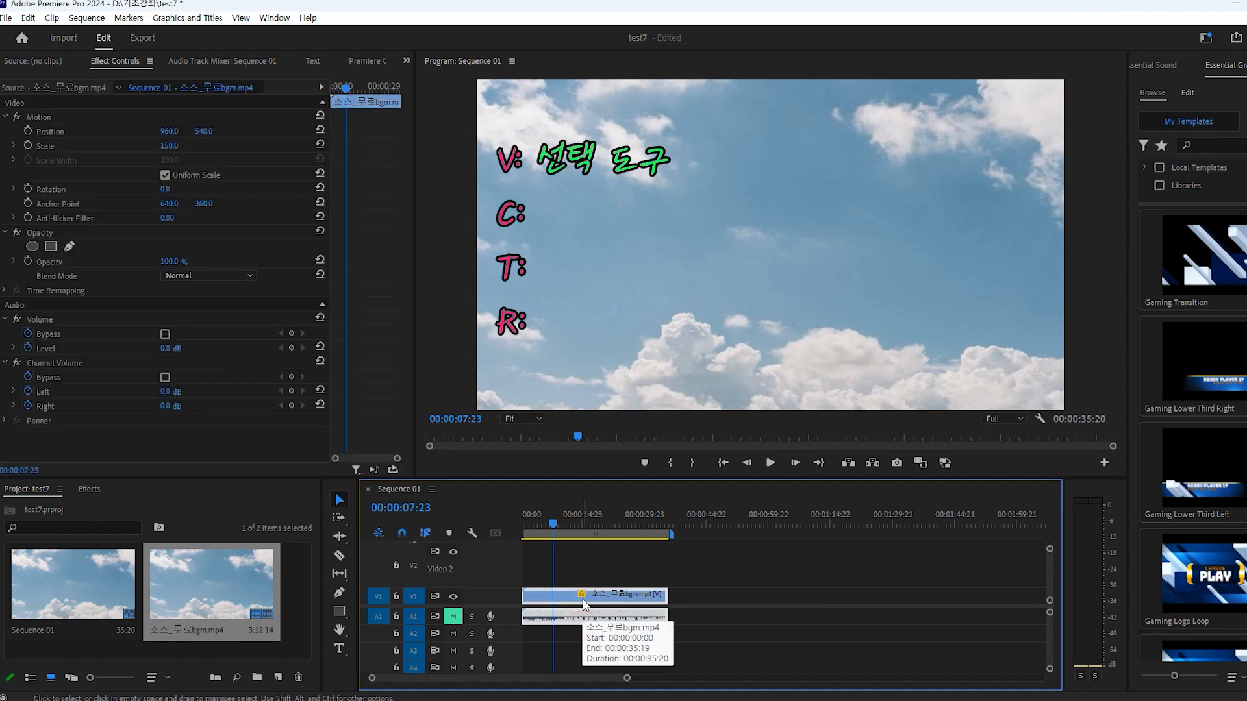
scroll(540, 578, "up", 5)
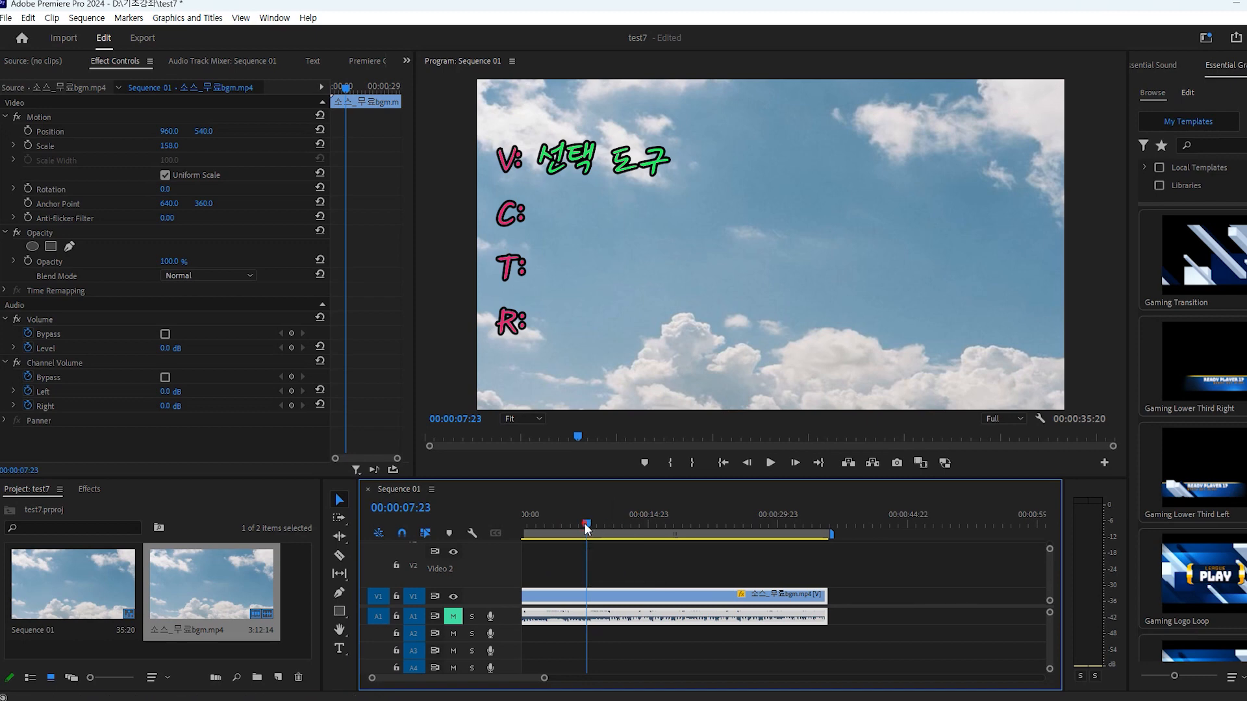
left_click_drag(585, 523, 582, 525)
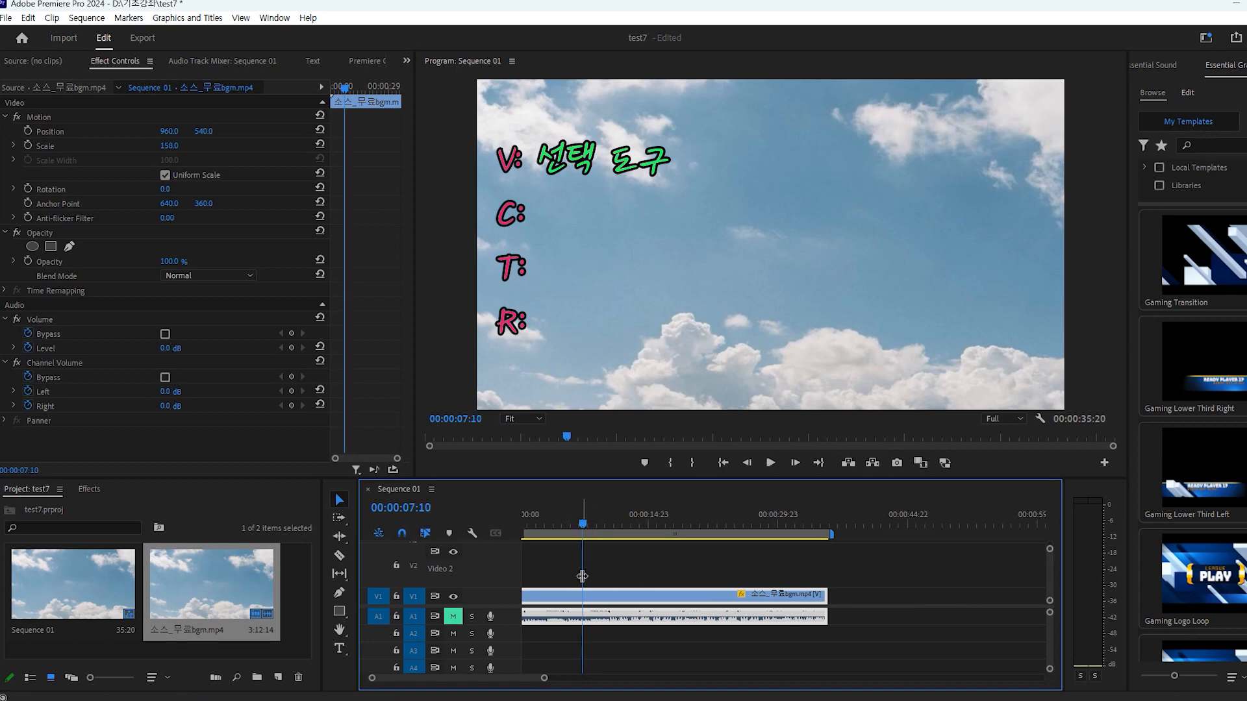
Split the clip with the Razor tool at 00:00:15:07 and at 00:00:22:14.
key("c")
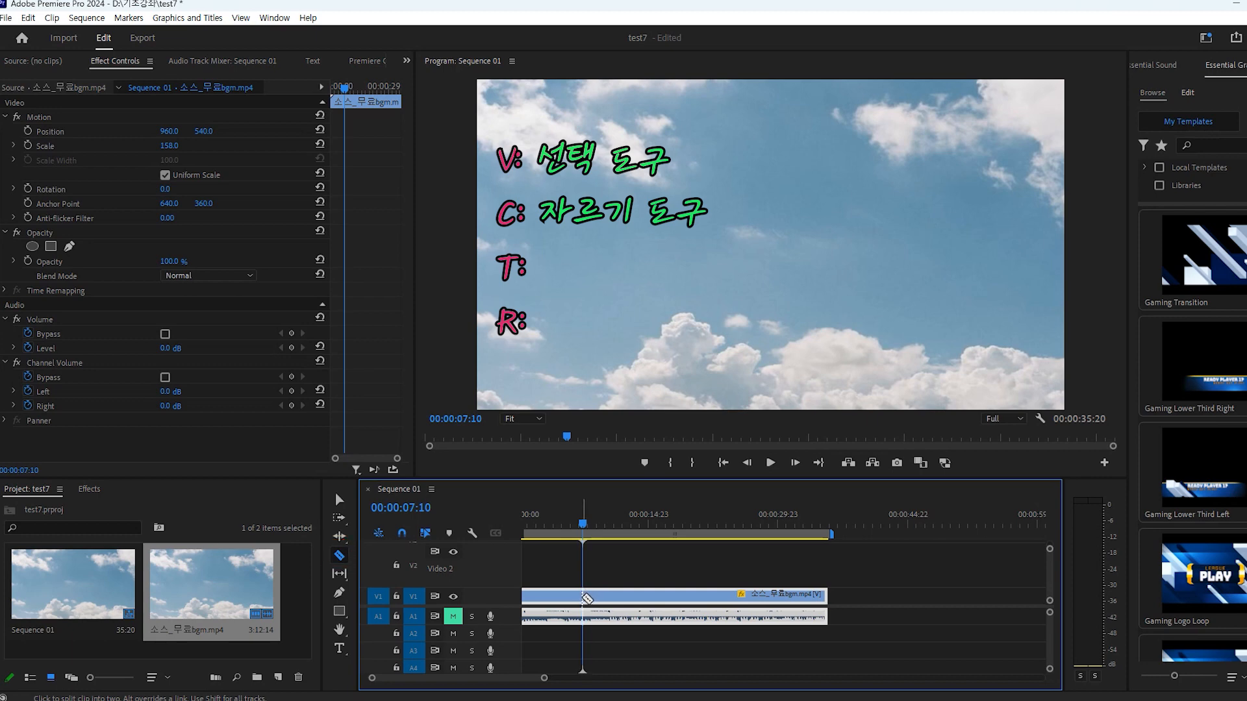
left_click(584, 524)
left_click_drag(584, 524, 654, 526)
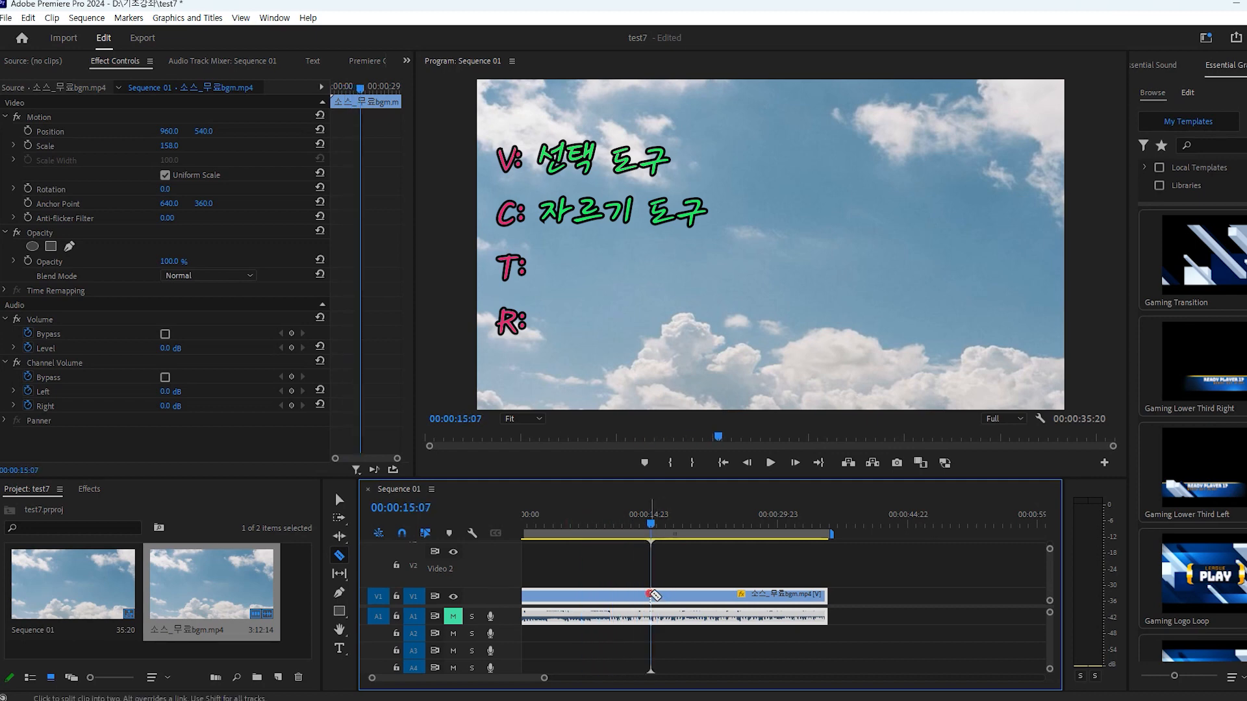
left_click(652, 595)
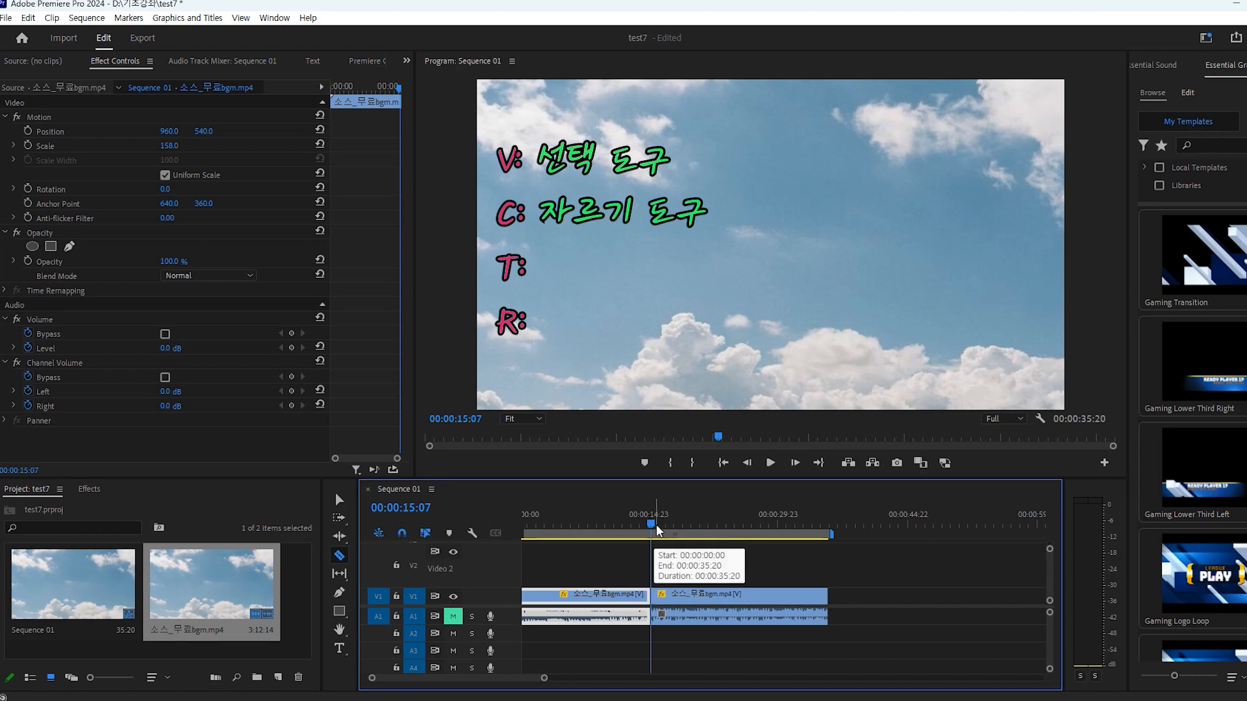
left_click_drag(651, 523, 717, 528)
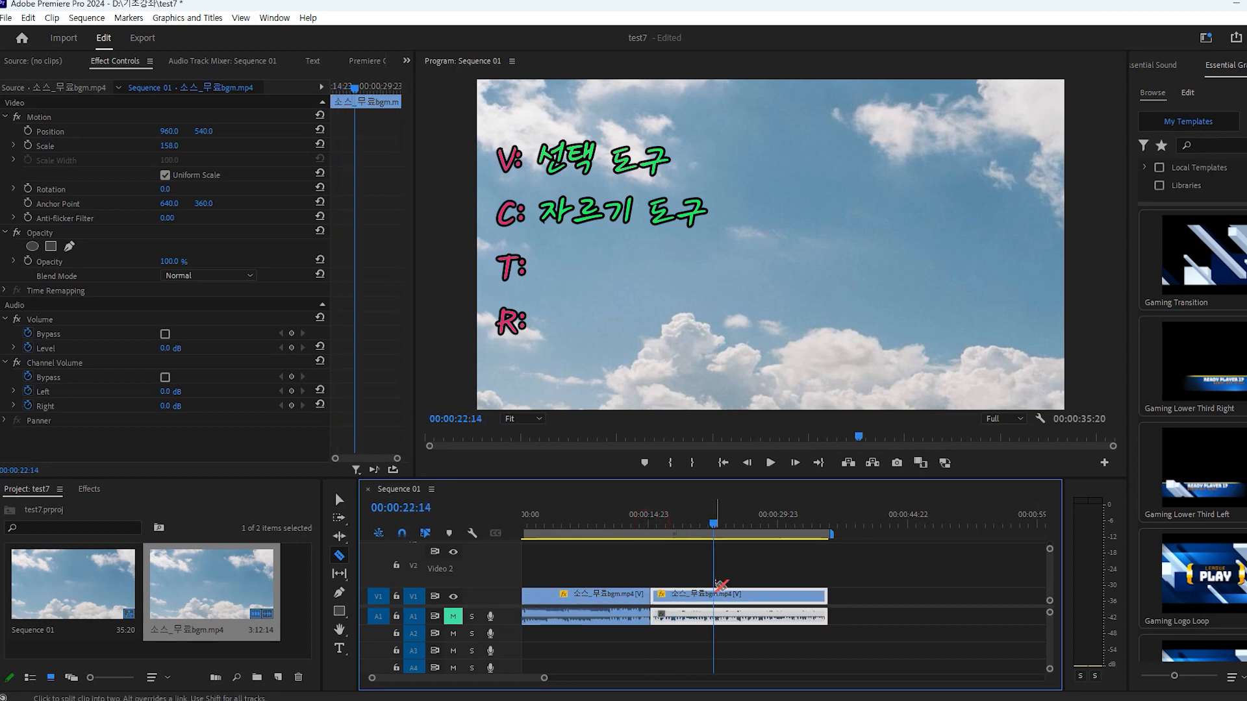
left_click(715, 595)
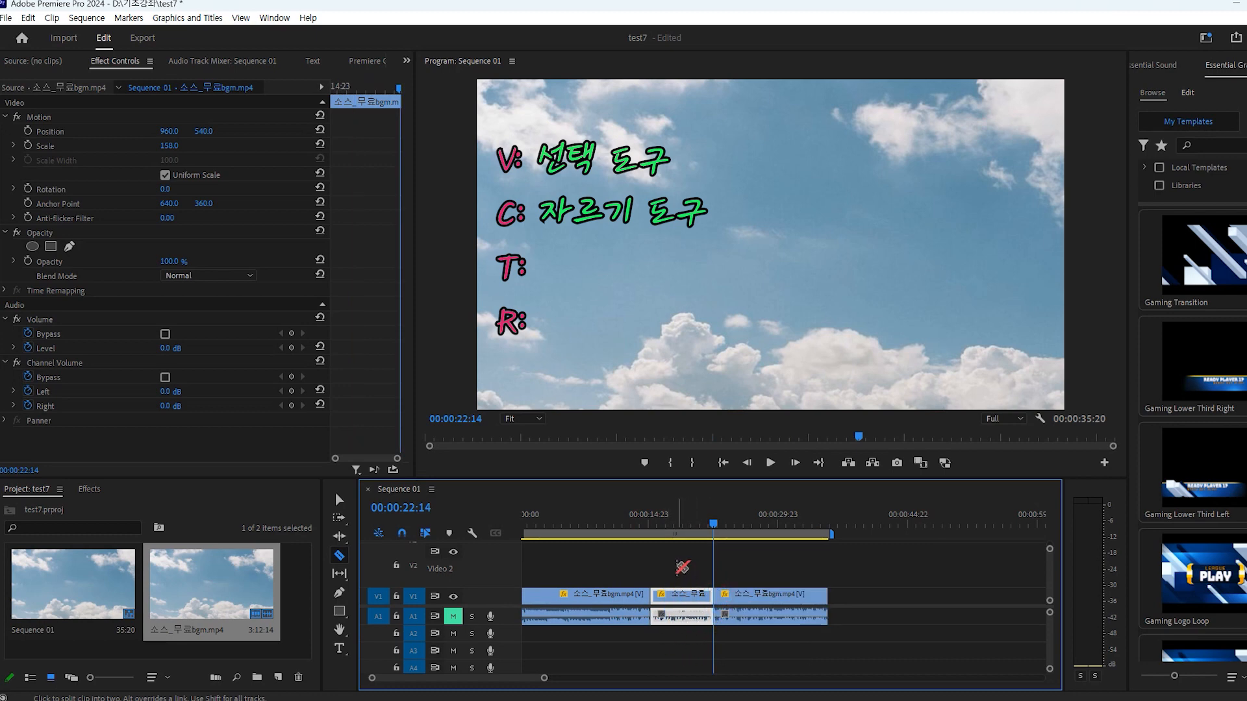
Delete the middle clip segment using the Selection tool, and undo the deletion.
key("v")
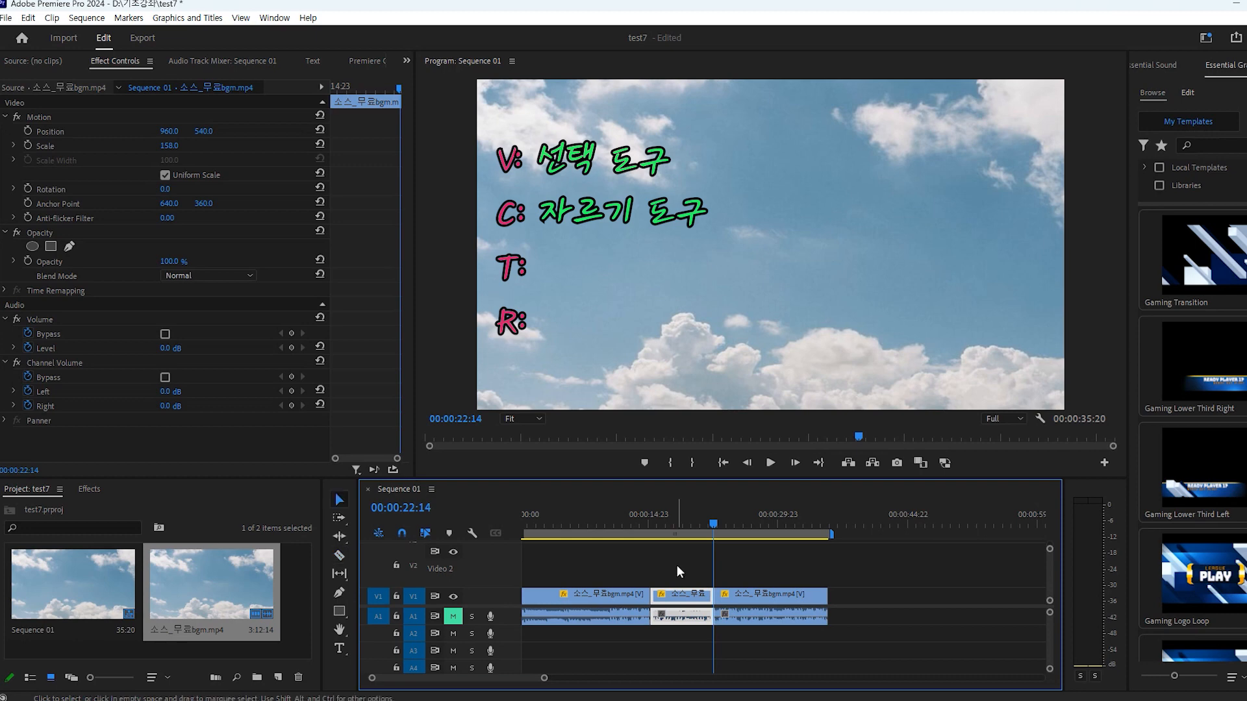
left_click(678, 582)
left_click(678, 599)
key("Delete")
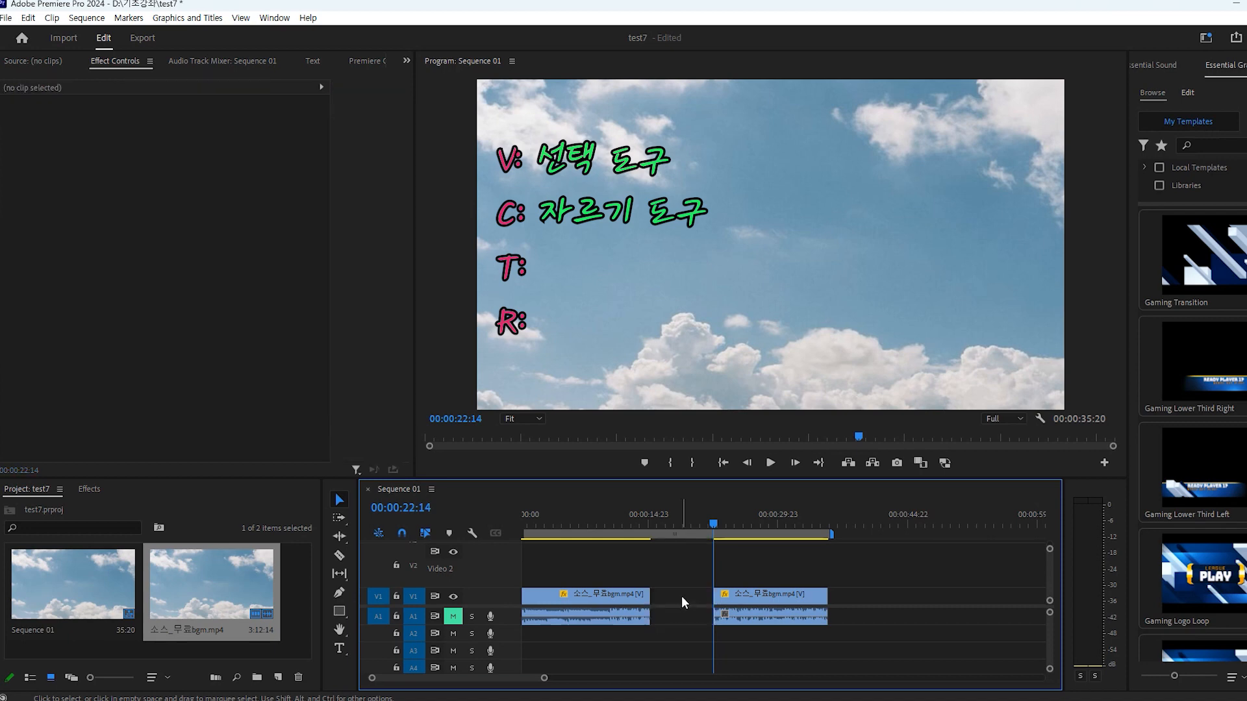
scroll(662, 582, "down", 1)
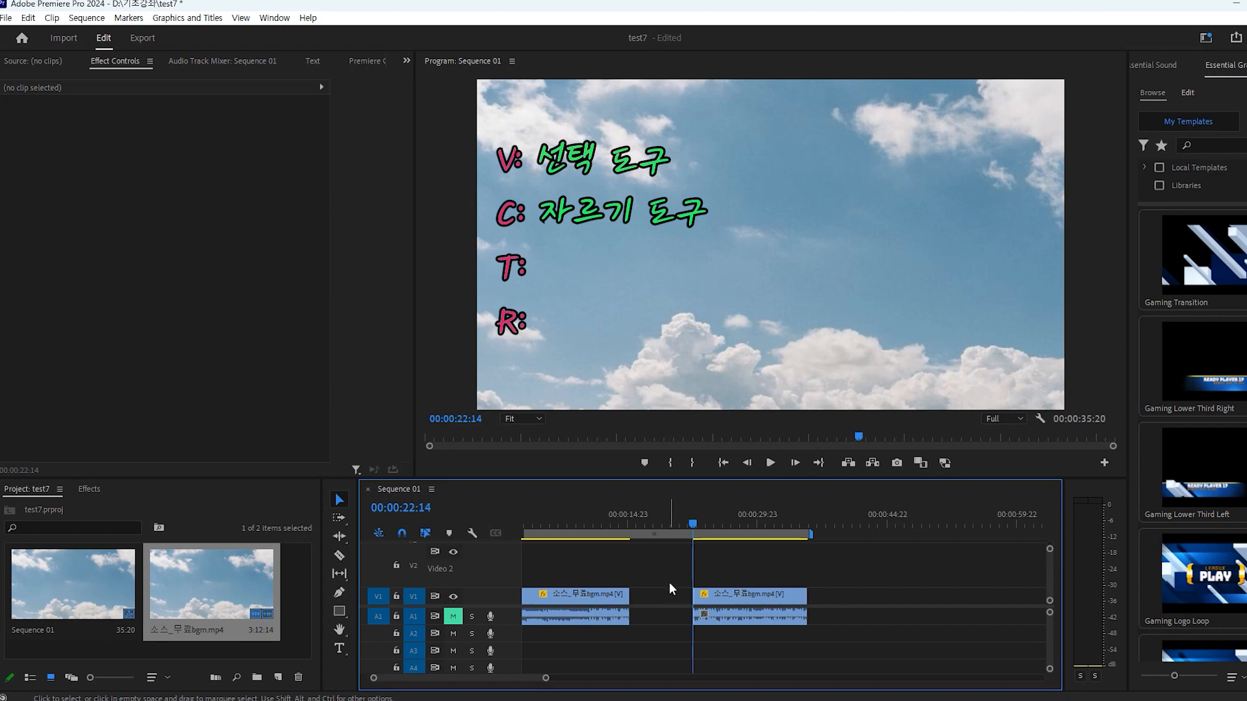
key("ctrl+z")
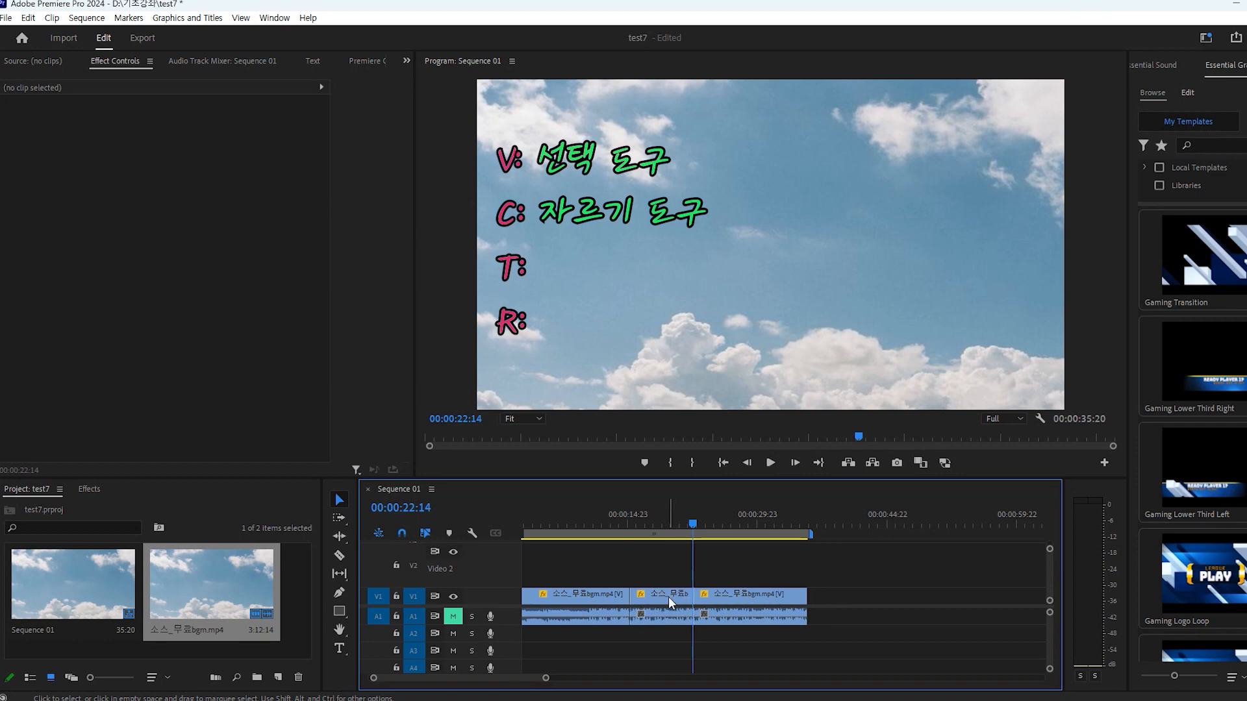
Select only the video part of the middle segment, leaving out its linked audio, and clear the selection.
left_click(669, 598)
left_click(665, 569)
left_click(668, 588)
left_click(663, 569)
left_click(665, 594)
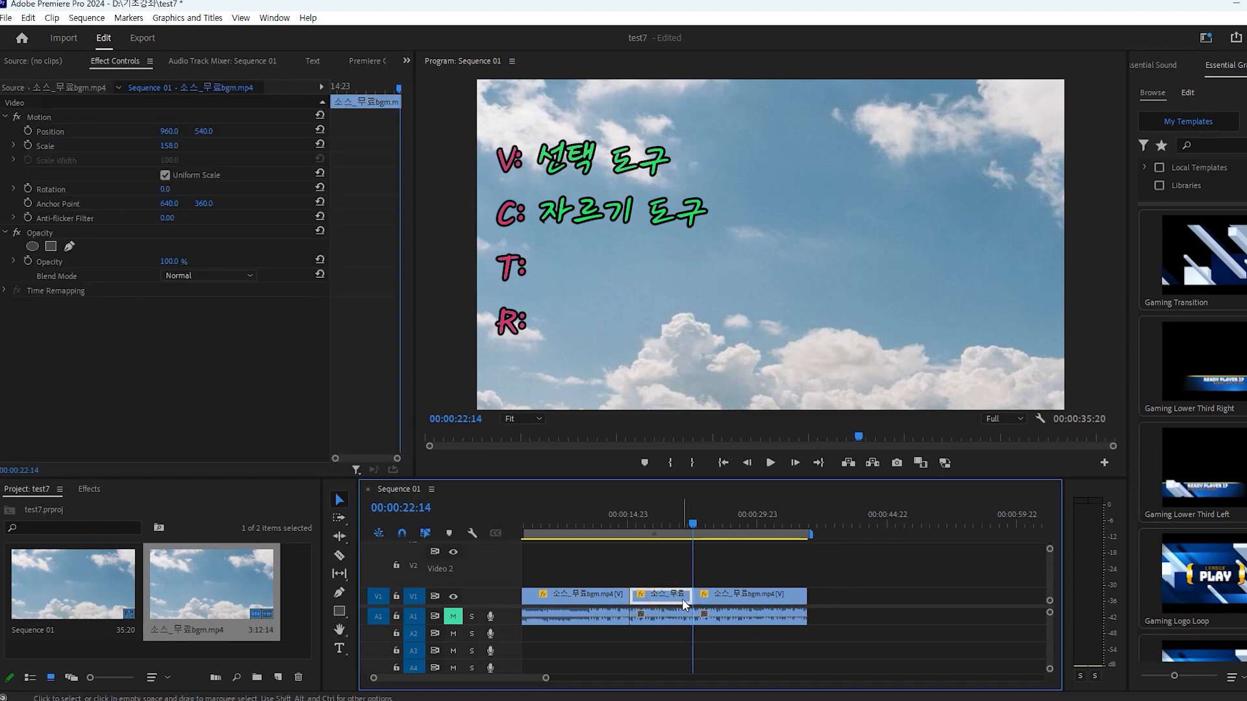
left_click(668, 567)
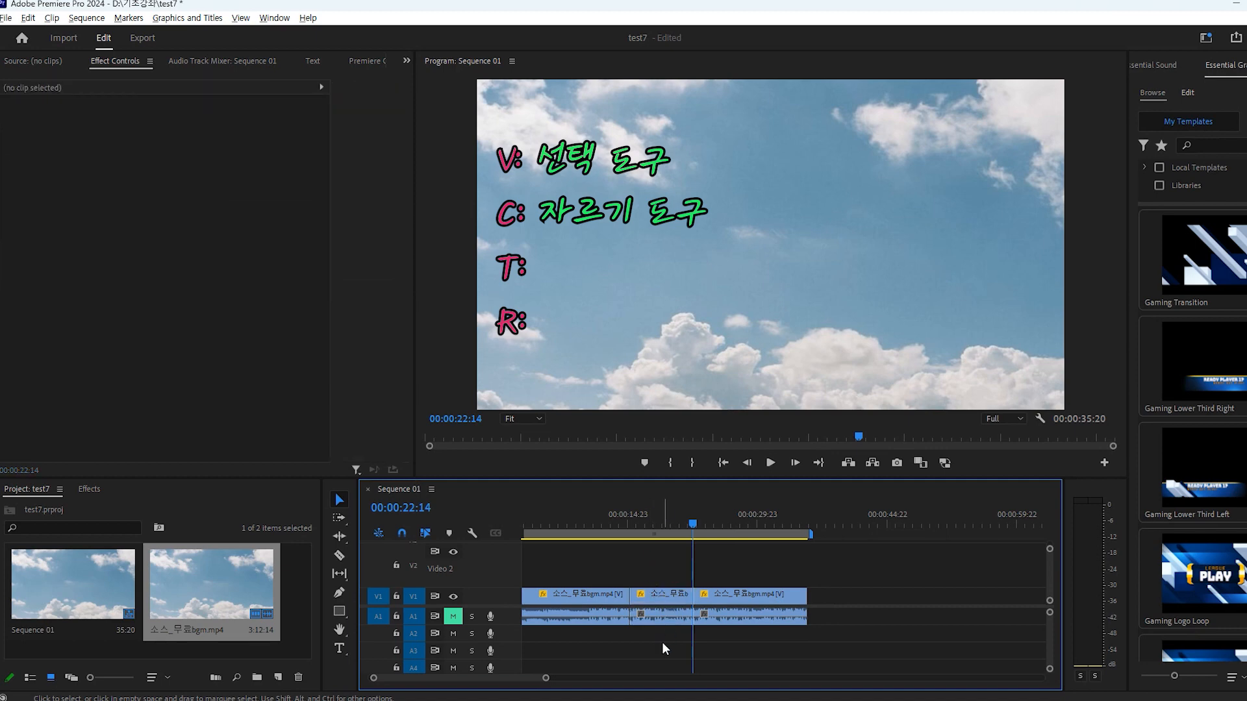
Delete only the audio part of the middle segment, and undo the deletion.
left_click(665, 621)
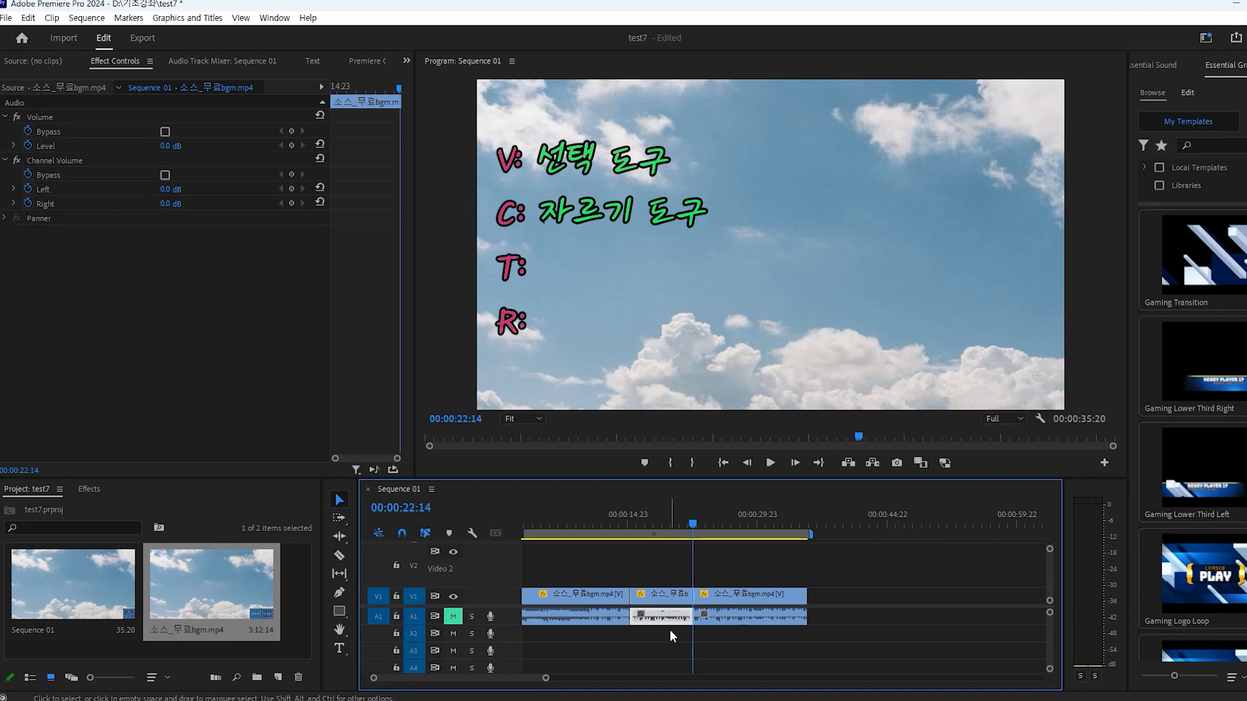
key("Delete")
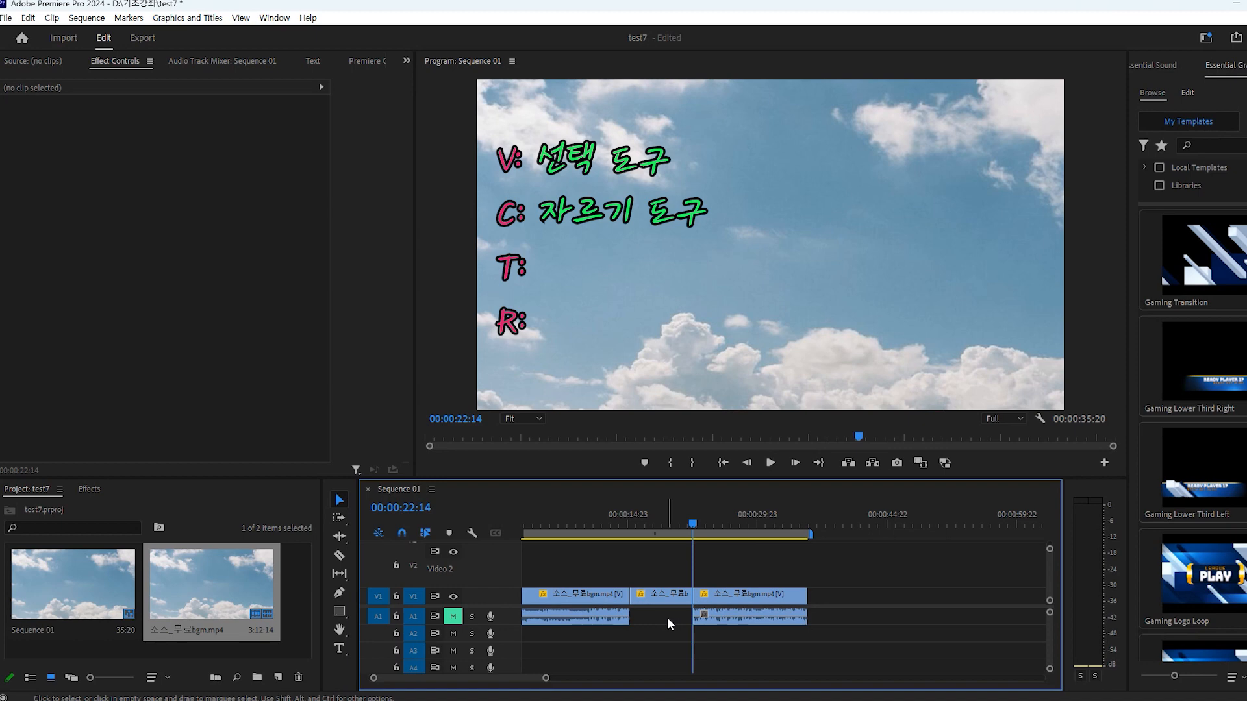
key("ctrl+z")
Unlink the middle segment's video from its audio, and select each part on its own.
right_click(666, 598)
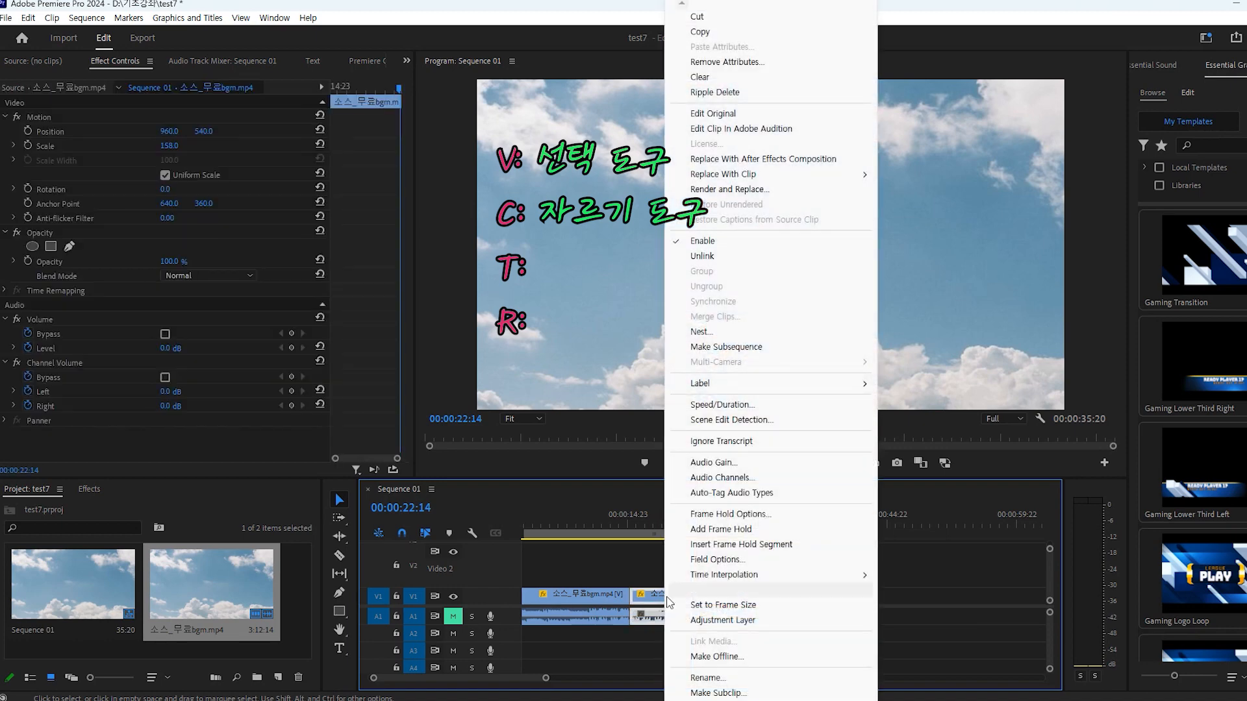
left_click(708, 257)
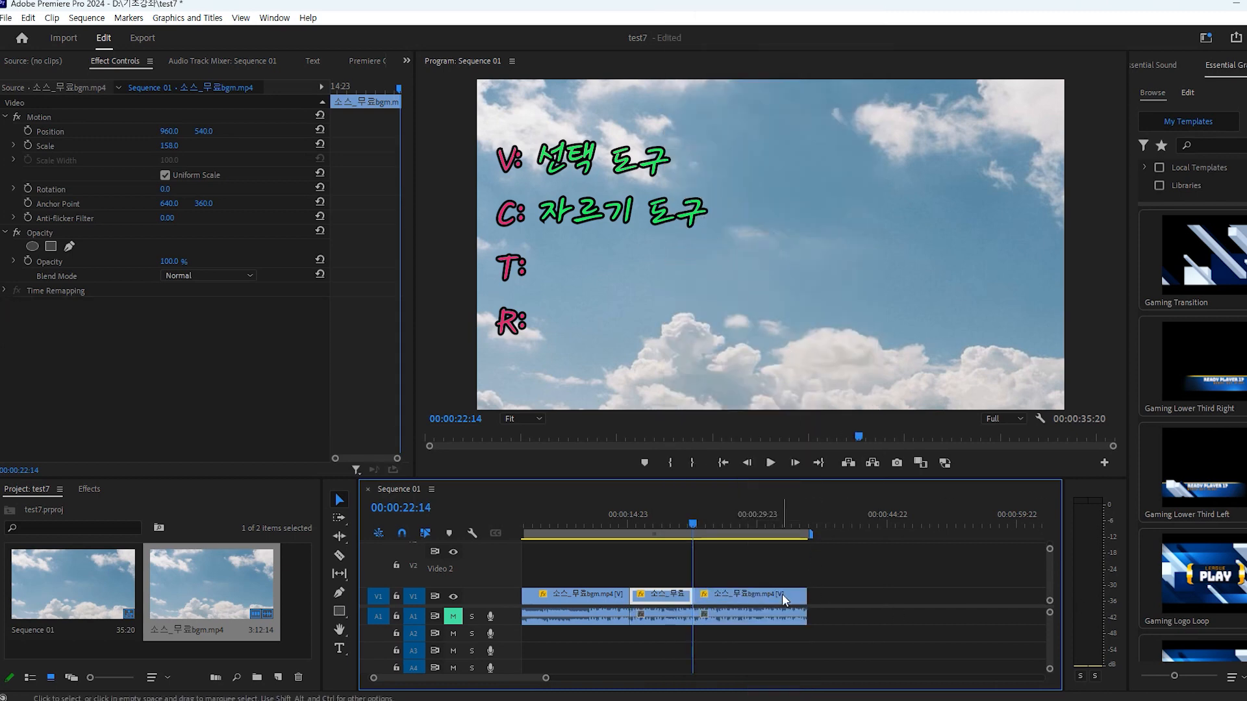
left_click(664, 571)
left_click(669, 614)
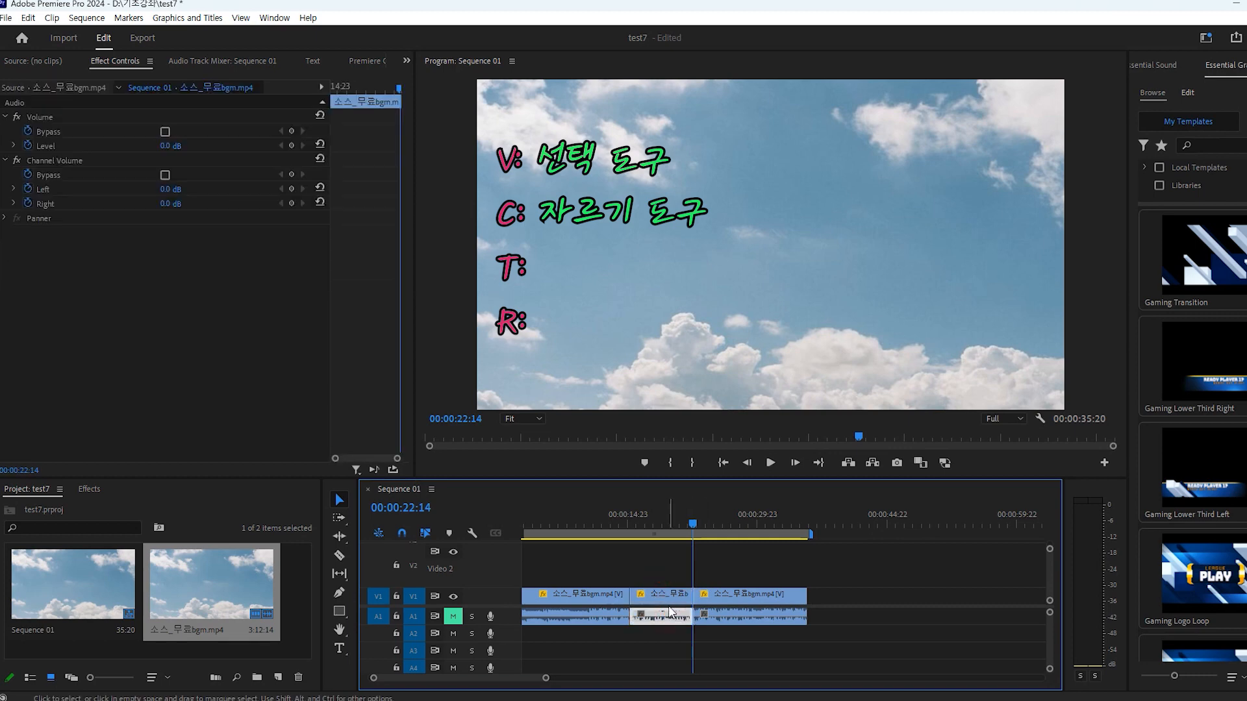
left_click(673, 597)
left_click(669, 617)
left_click(668, 581)
left_click(673, 596)
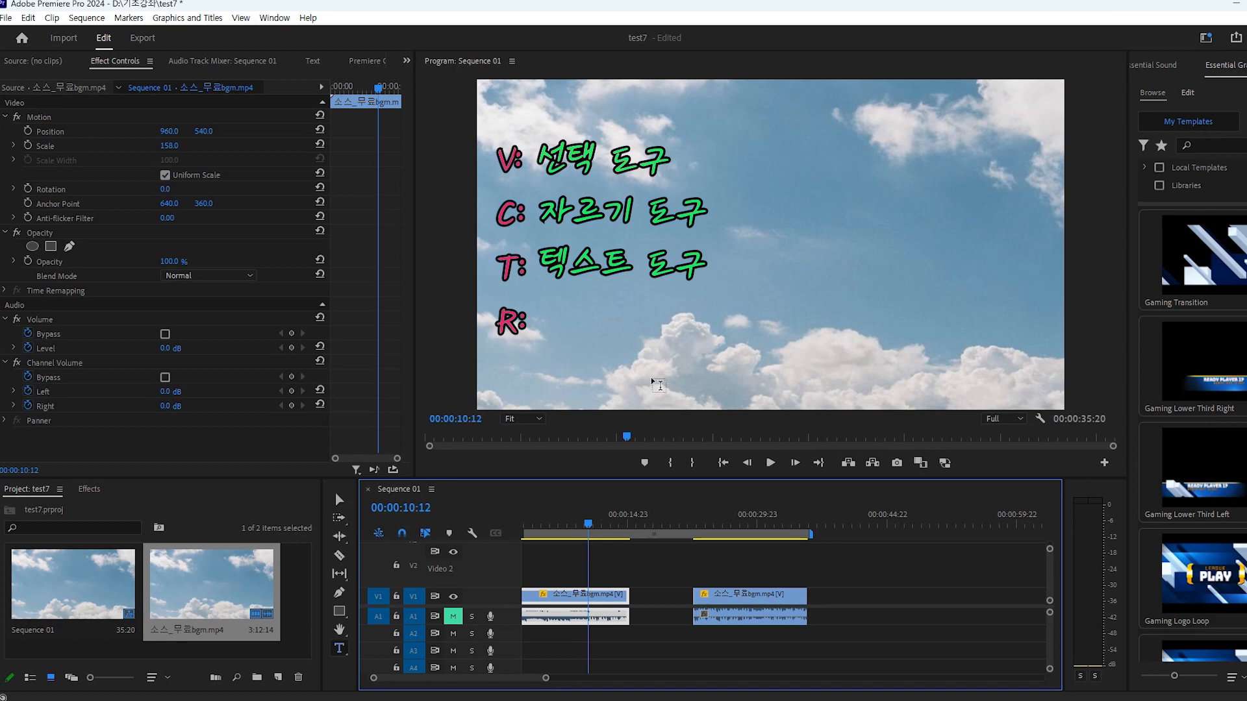
Add the text "에디터몽키" near the middle of the video frame at 00:00:10:12 with the Type tool.
key("t")
left_click(684, 245)
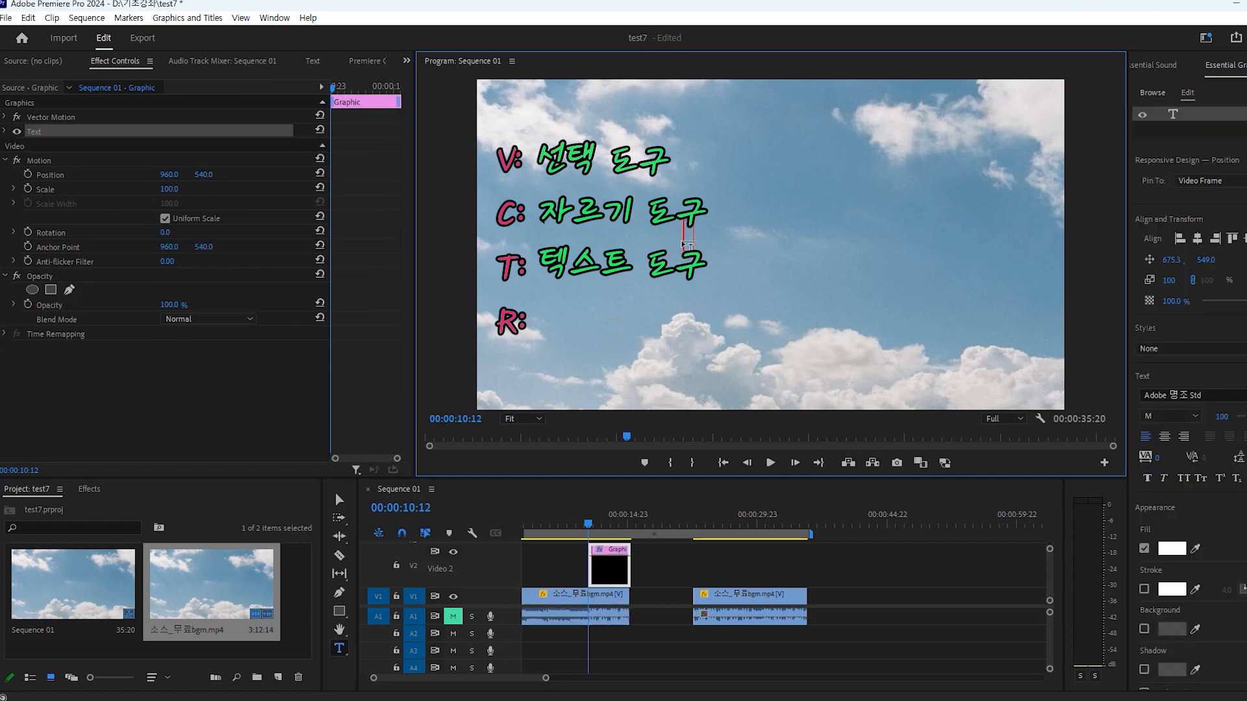
type("에디터몽키")
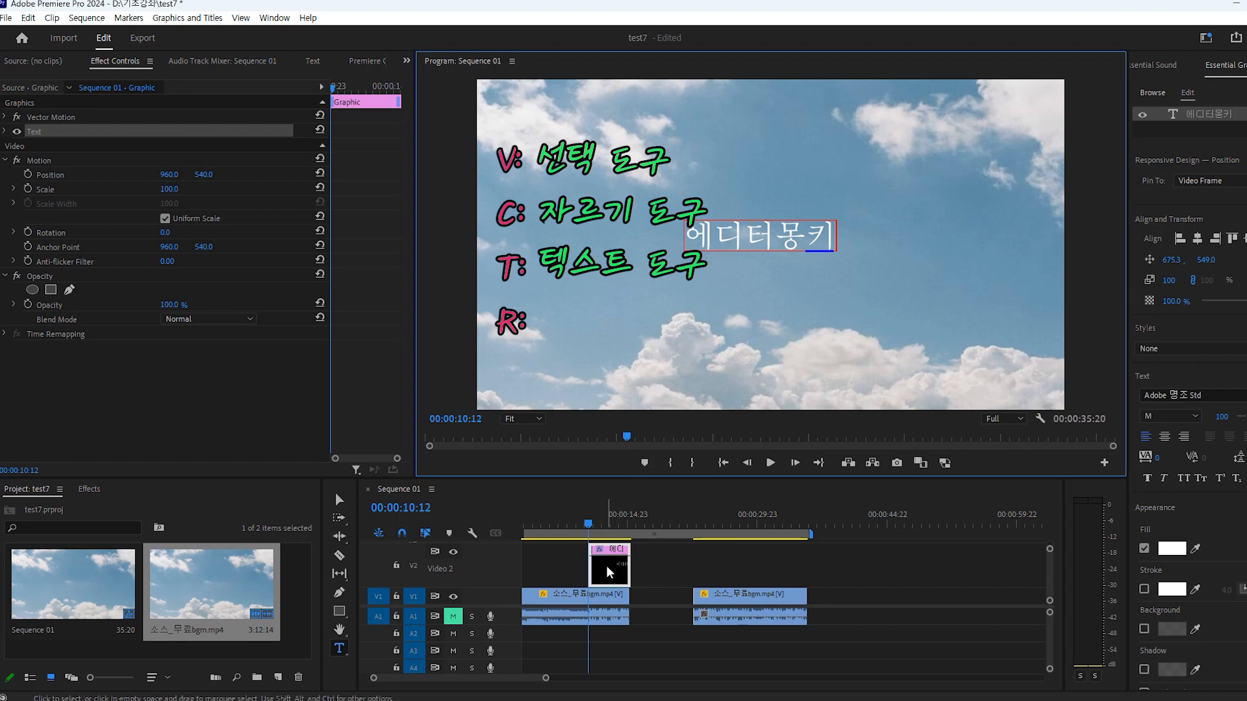
Set the speed of the last clip on the timeline to 200% in its Speed/Duration settings.
left_click(697, 590)
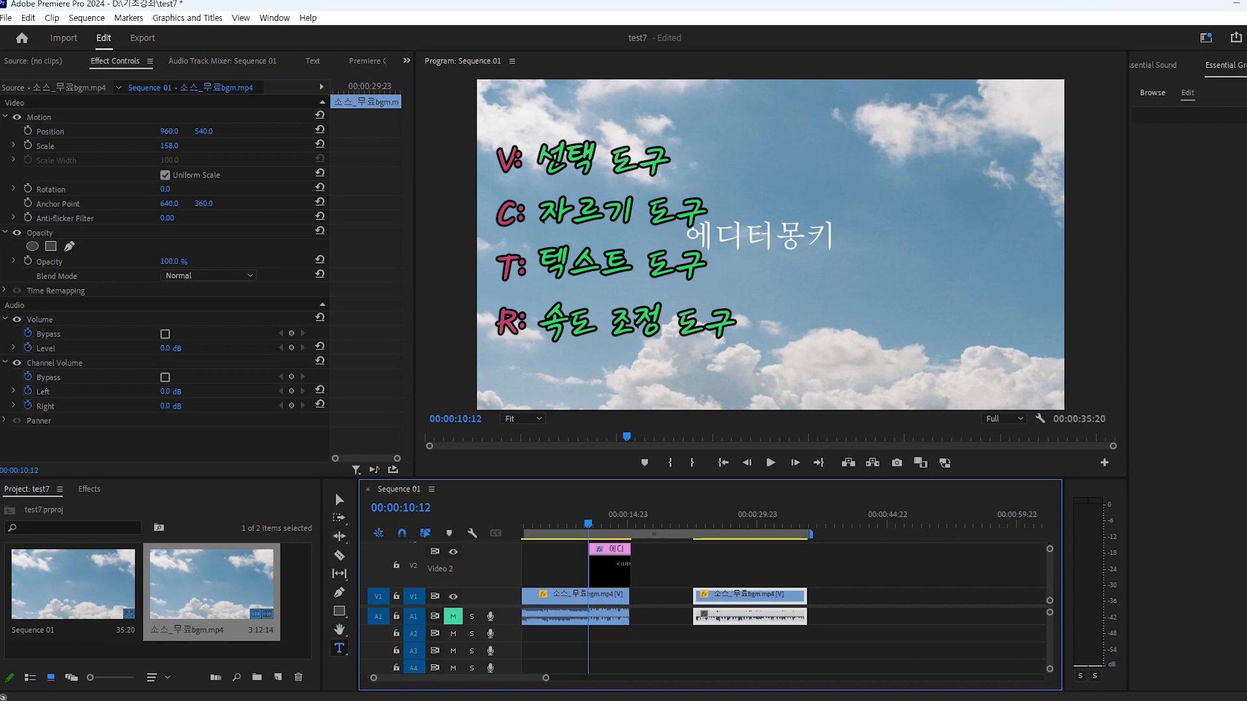
right_click(771, 603)
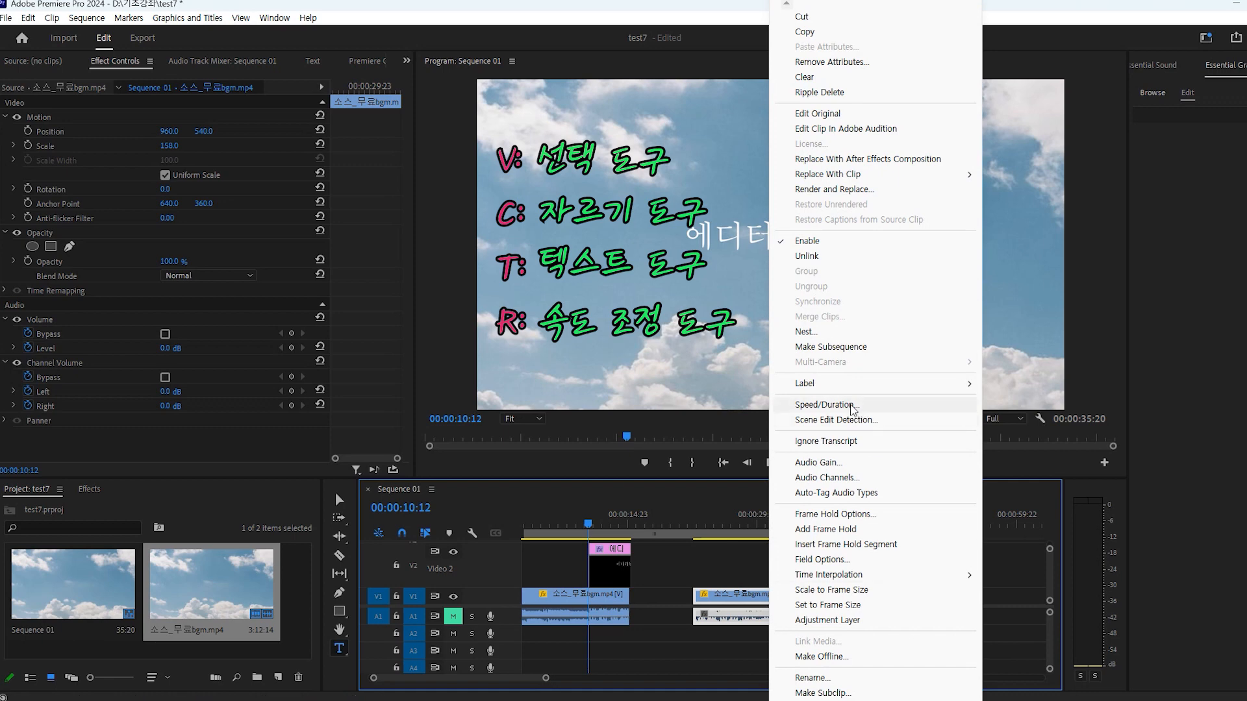
left_click(852, 406)
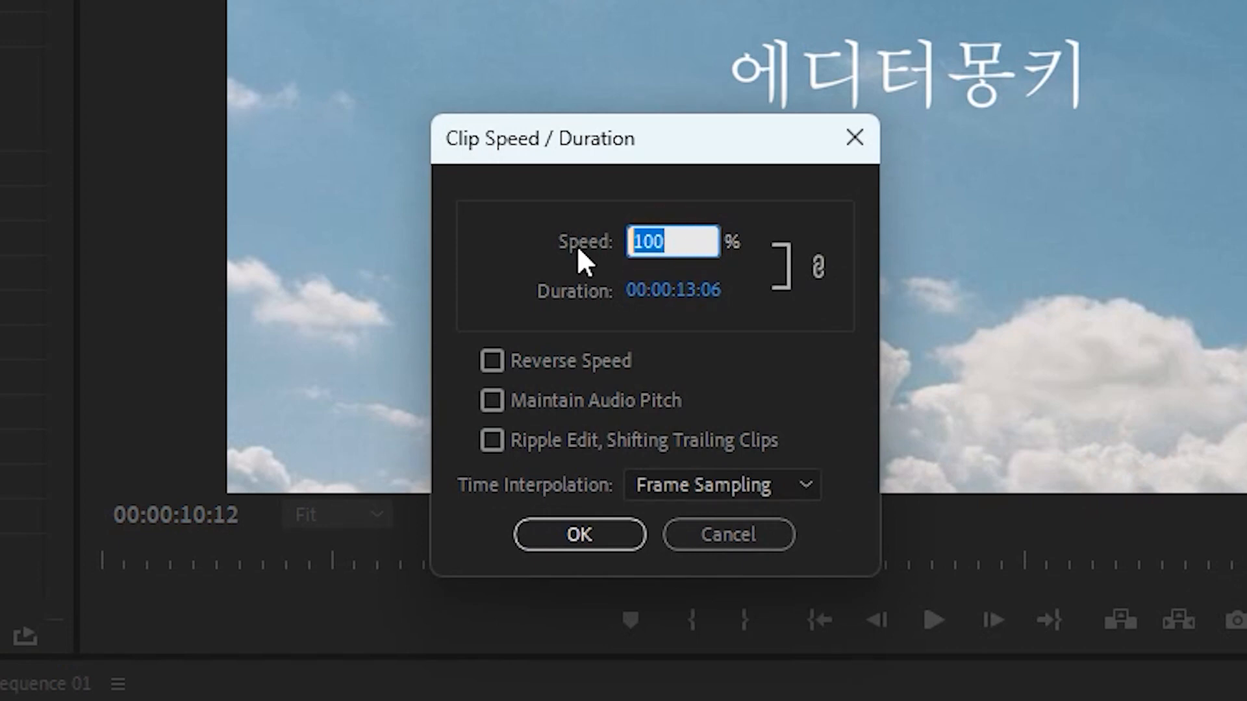
type("200")
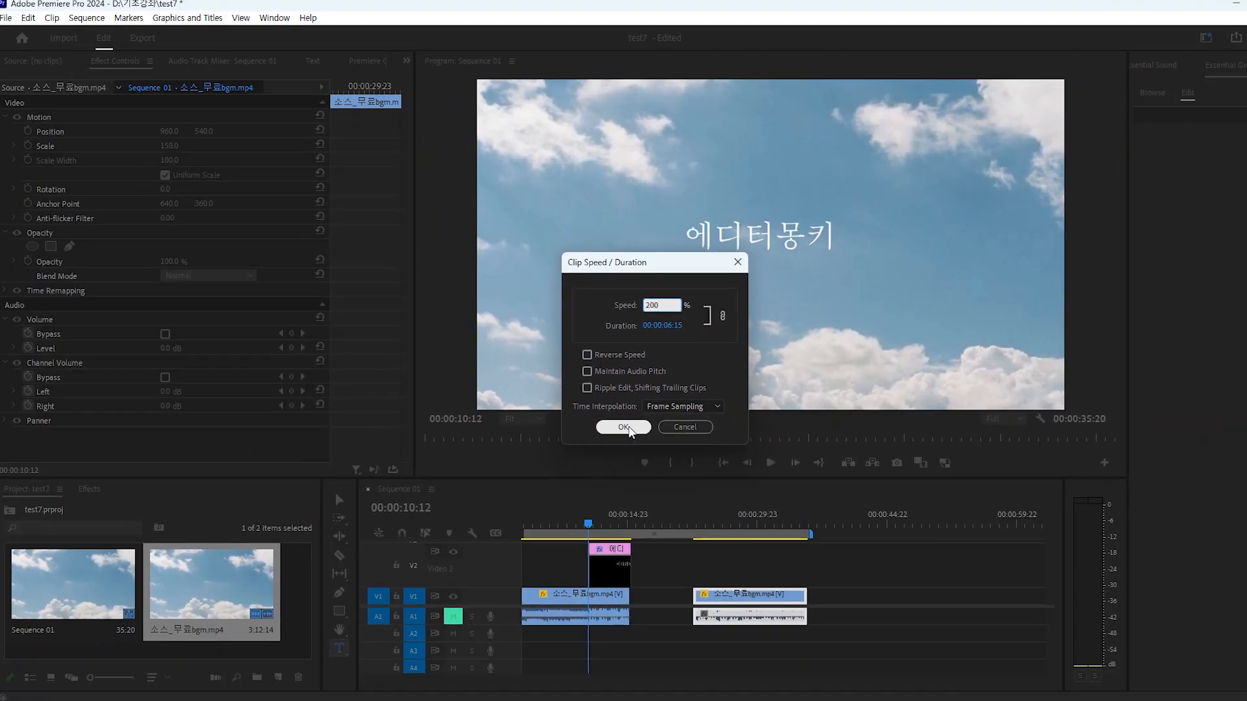
left_click(624, 427)
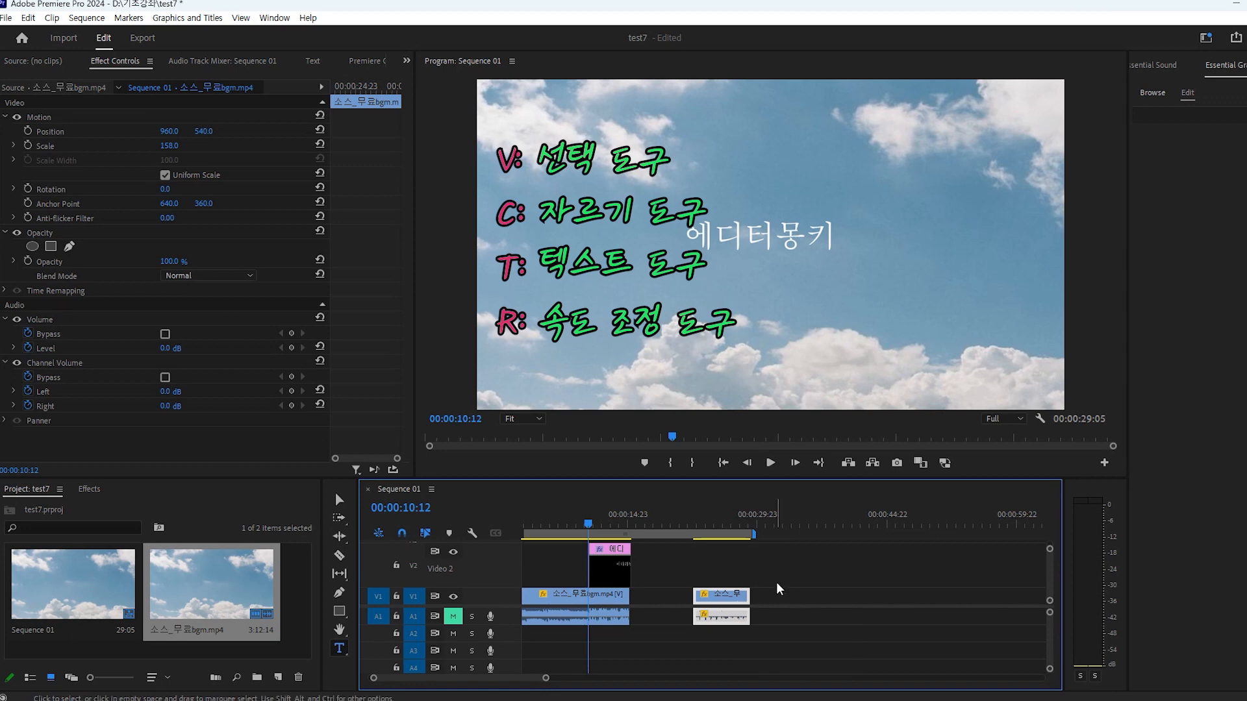
Open and close the Speed/Duration settings of the last clip, and do the same for the first clip.
key("ctrl+r")
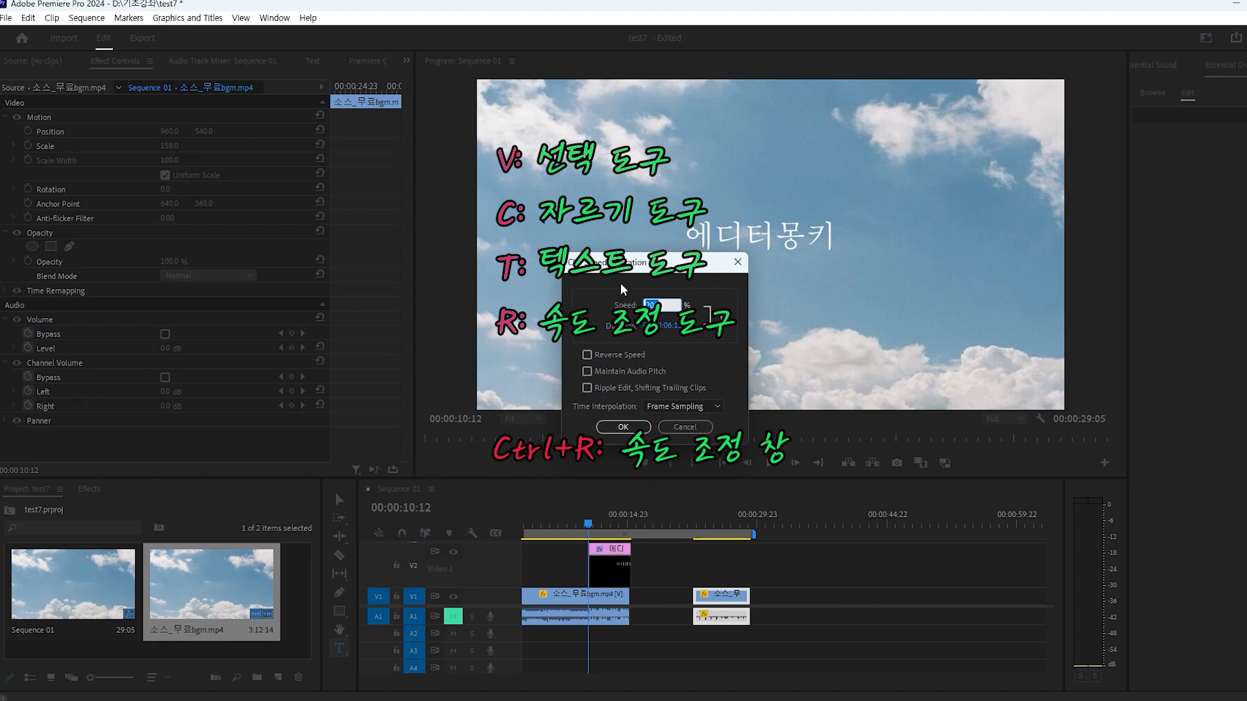
left_click(738, 262)
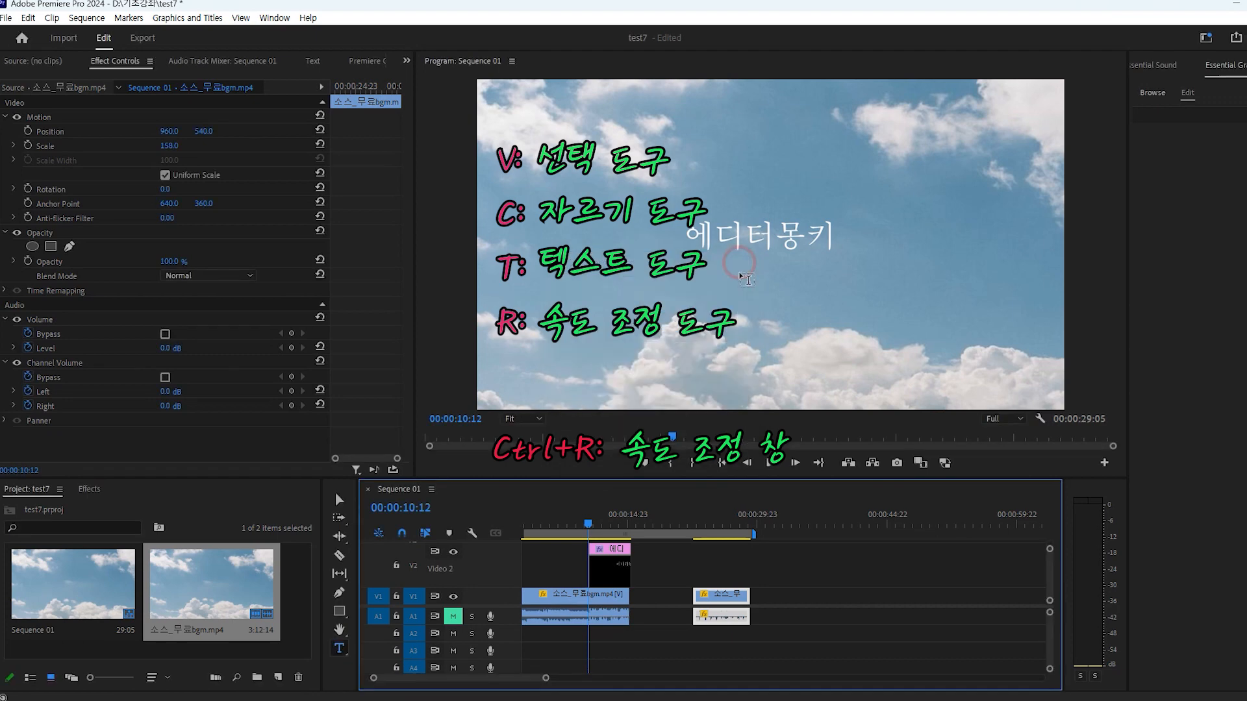
left_click(672, 603)
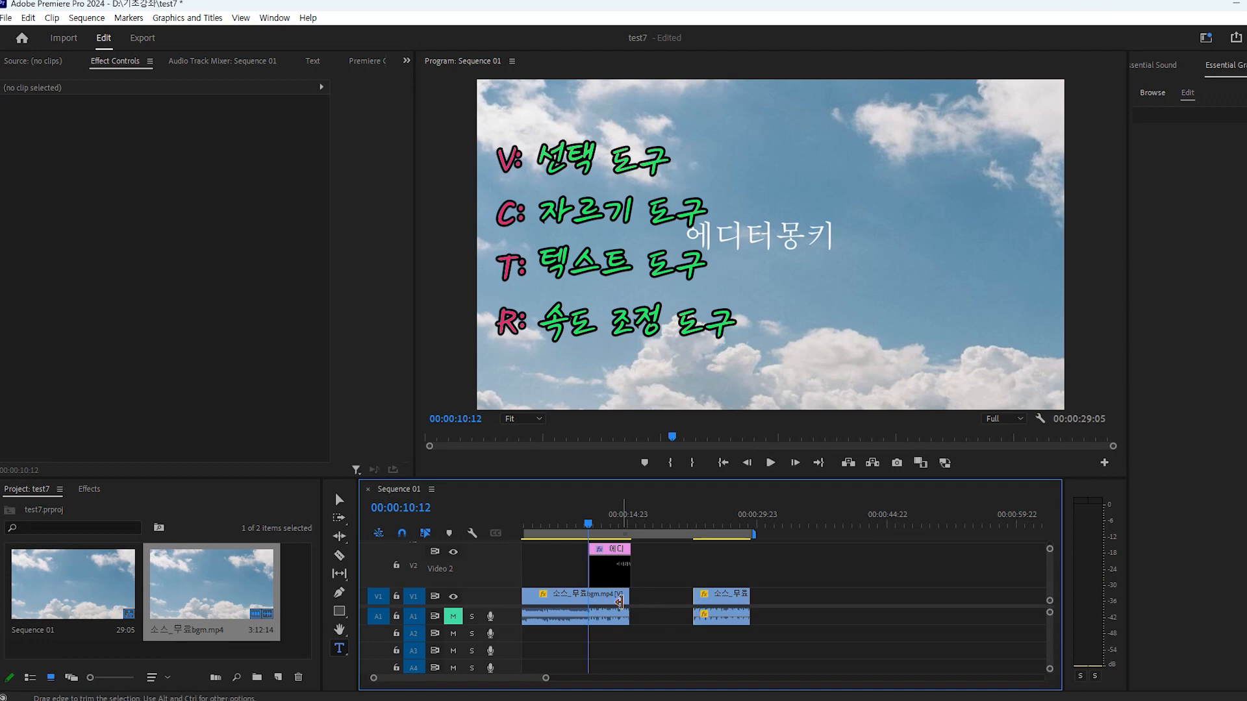
left_click(616, 601)
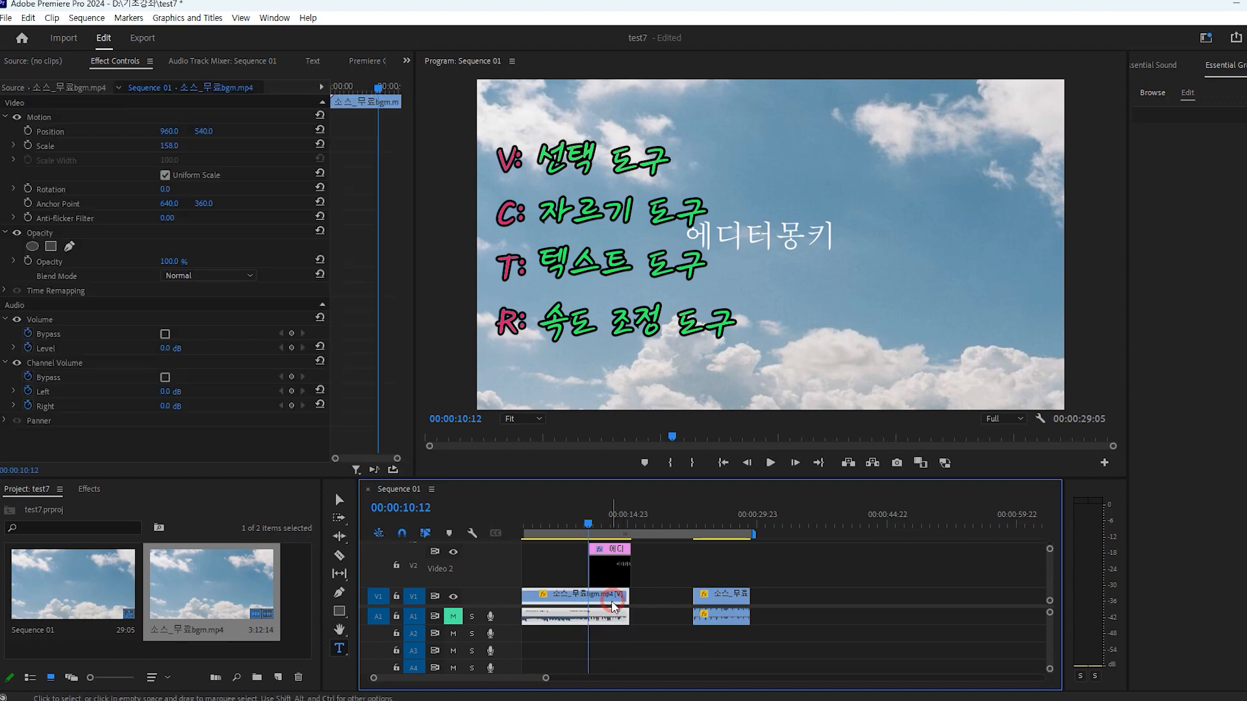
key("ctrl+r")
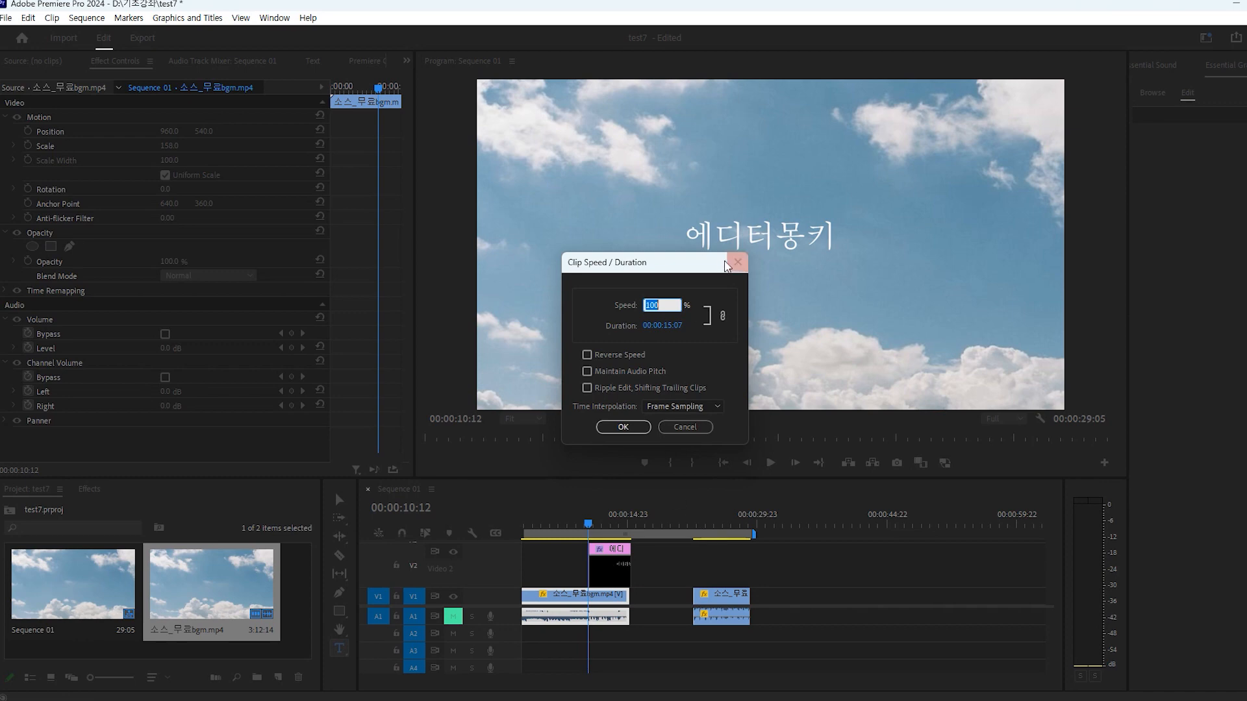
left_click(737, 262)
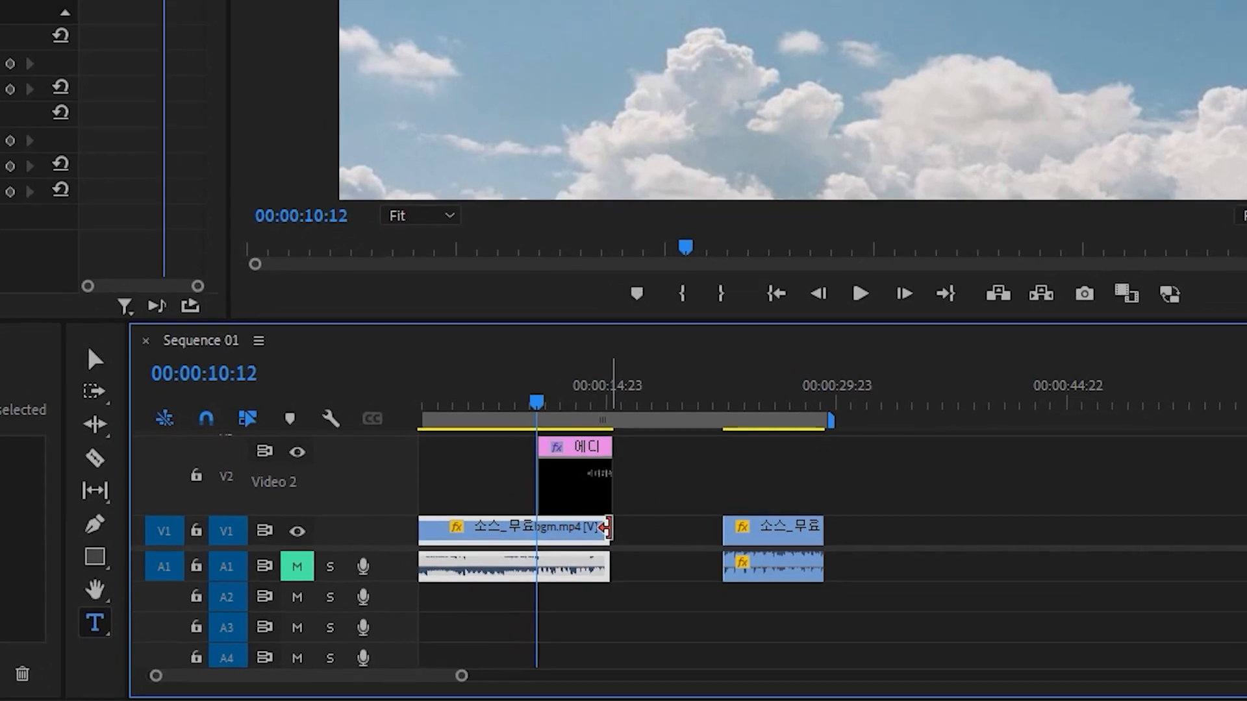
Rate-stretch the first clip's end to the start of the last clip, and check its speed in the Speed/Duration settings.
key("b")
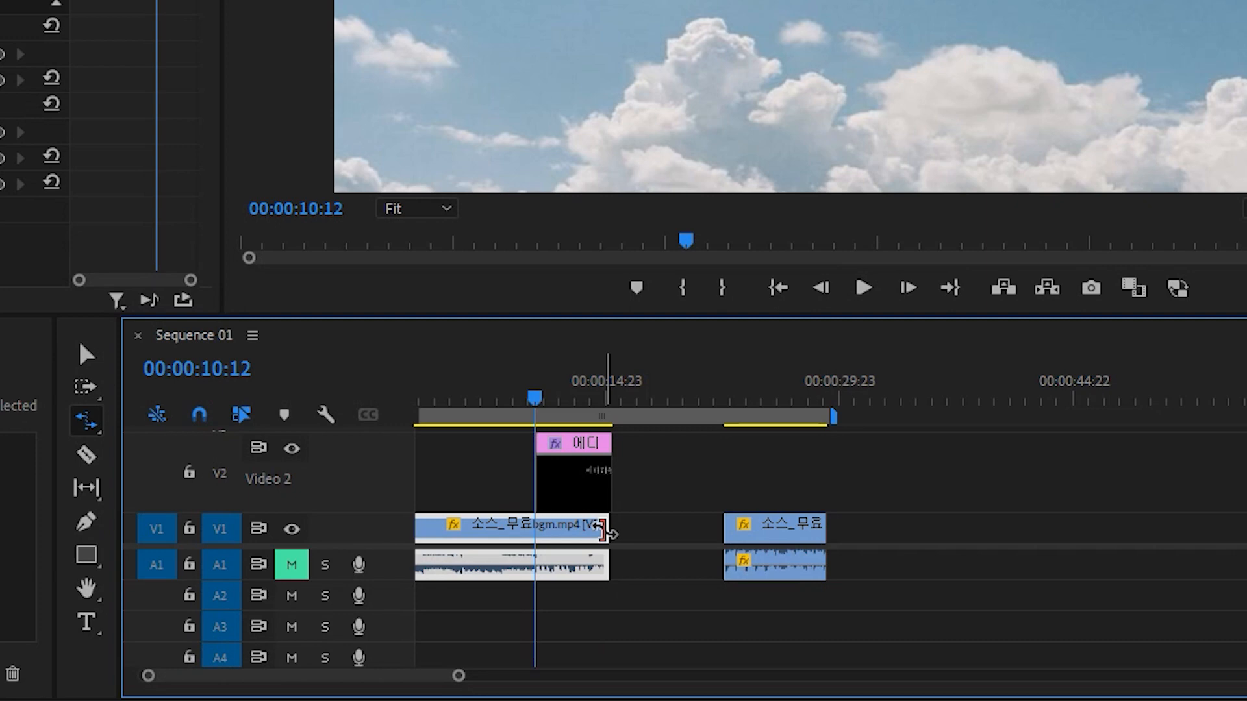
left_click_drag(603, 531, 690, 598)
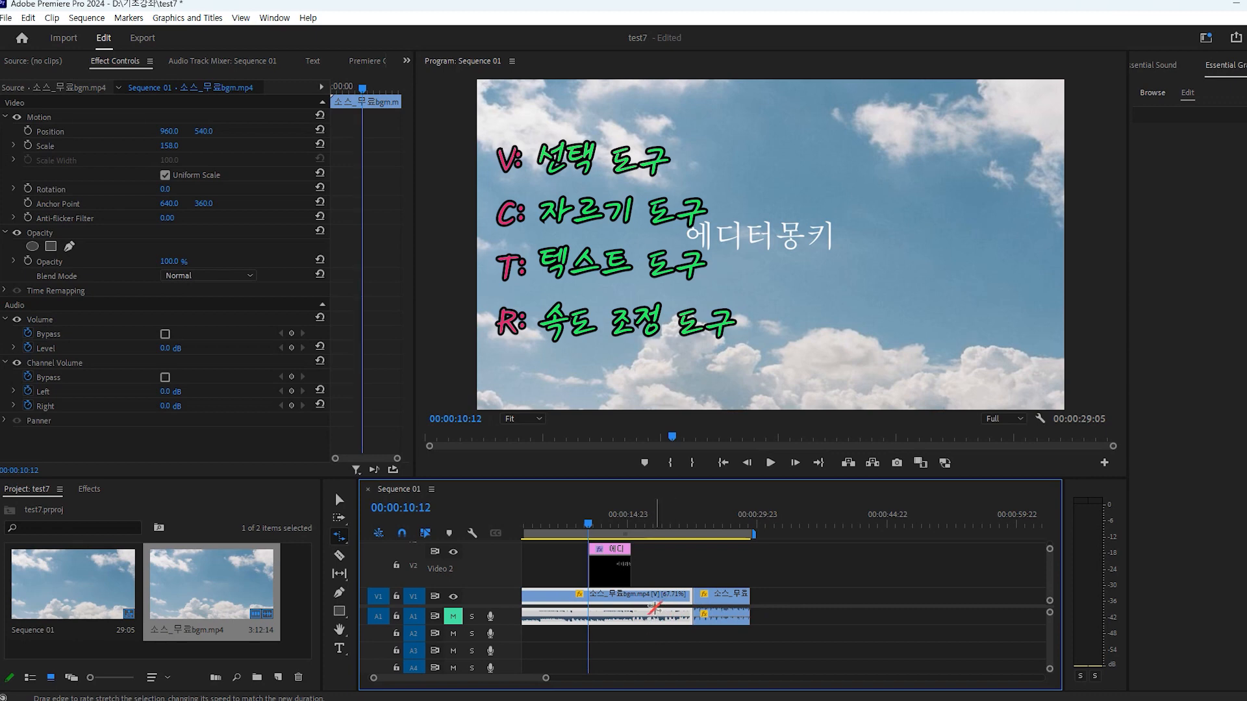
key("ctrl+r")
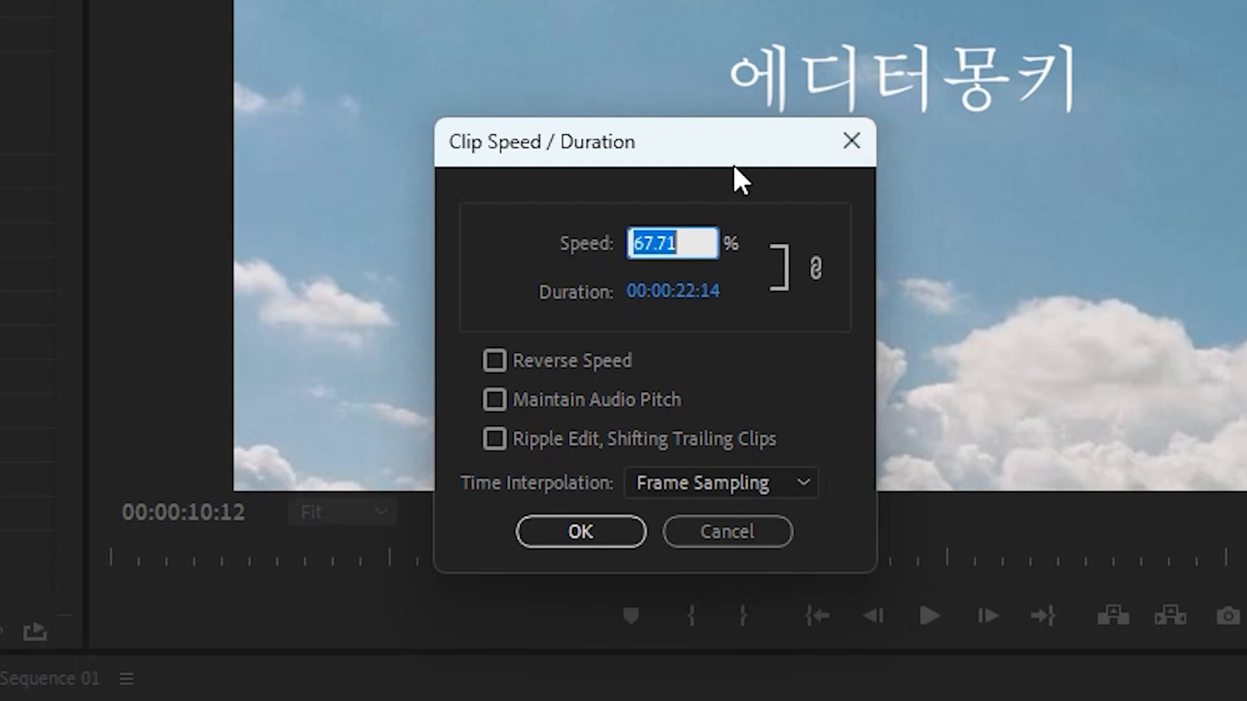
left_click(838, 149)
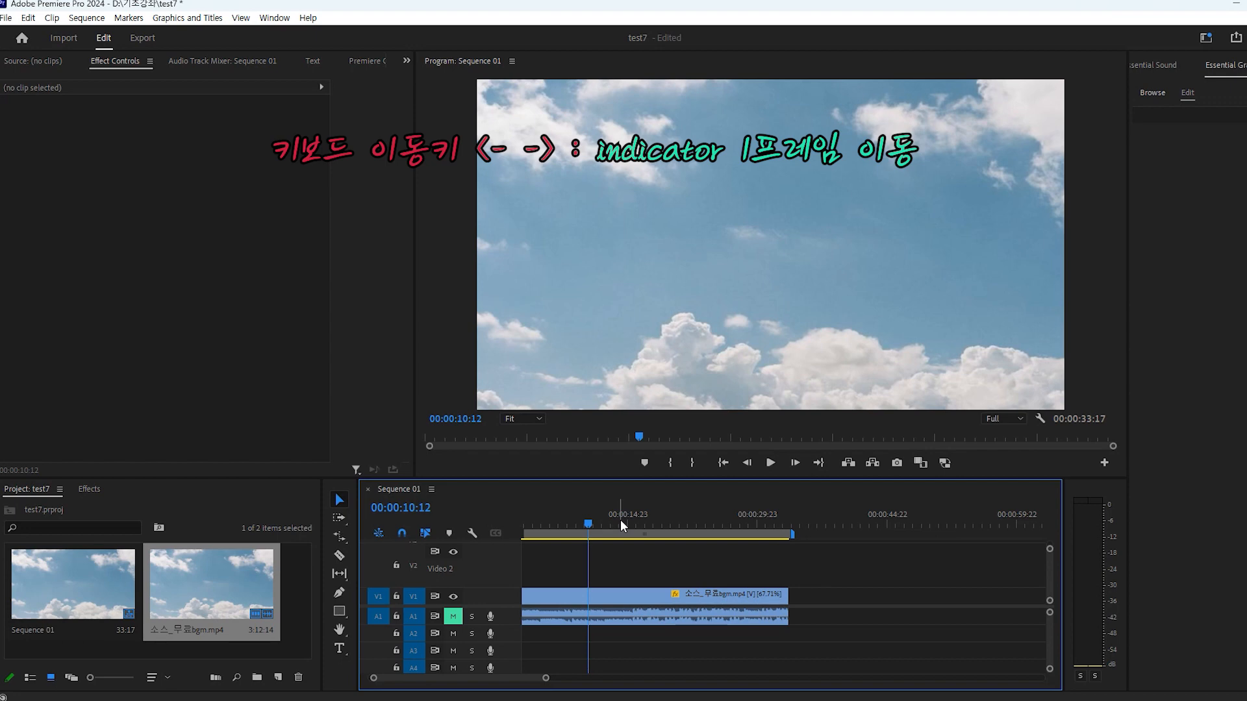
Select the clip under the playhead and step the playhead forward and back one frame at a time, ending at 00:00:10:15.
key("d")
key("Right")
key("Right")
key("Right")
key("Right")
key("Right")
key("Right")
key("Right")
key("Right")
key("Right")
key("Right")
key("Right")
key("Right")
key("Right")
key("Right")
key("Right")
key("Right")
key("Right")
key("Right")
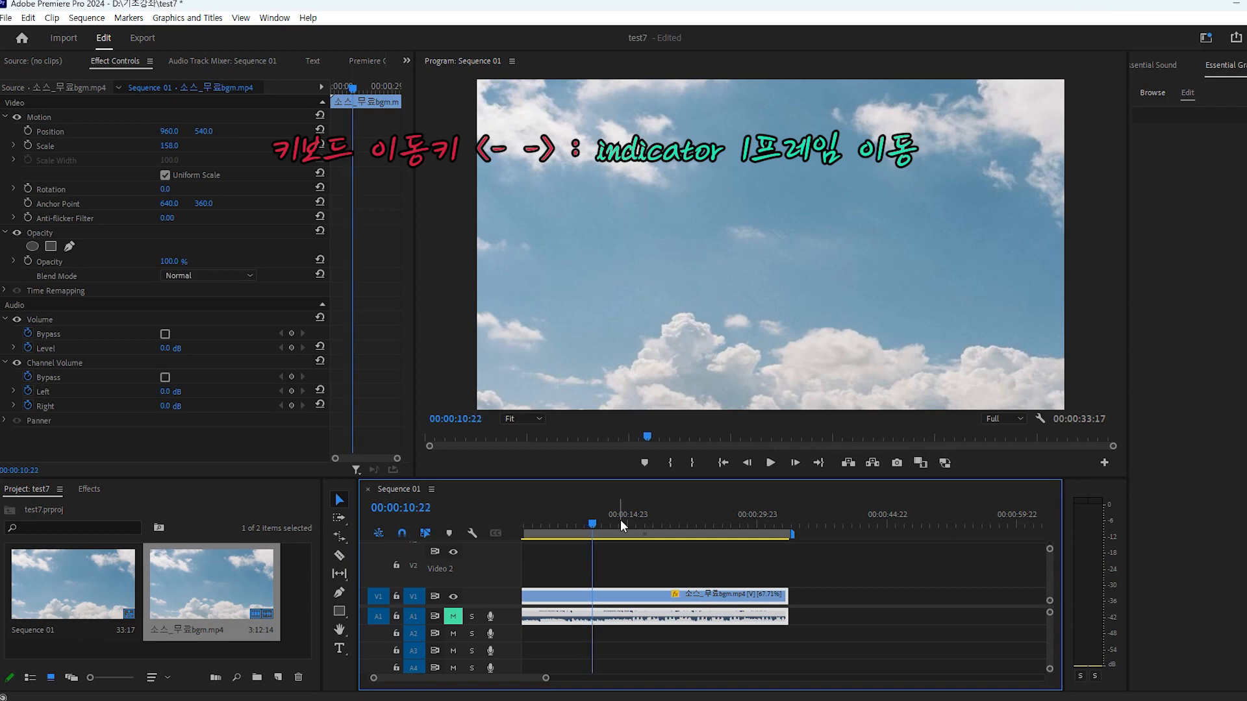
key("Left")
key("Left")
key("Left")
key("Left")
key("Left")
key("Left")
key("Left")
key("Left")
key("Left")
key("Left")
key("Left")
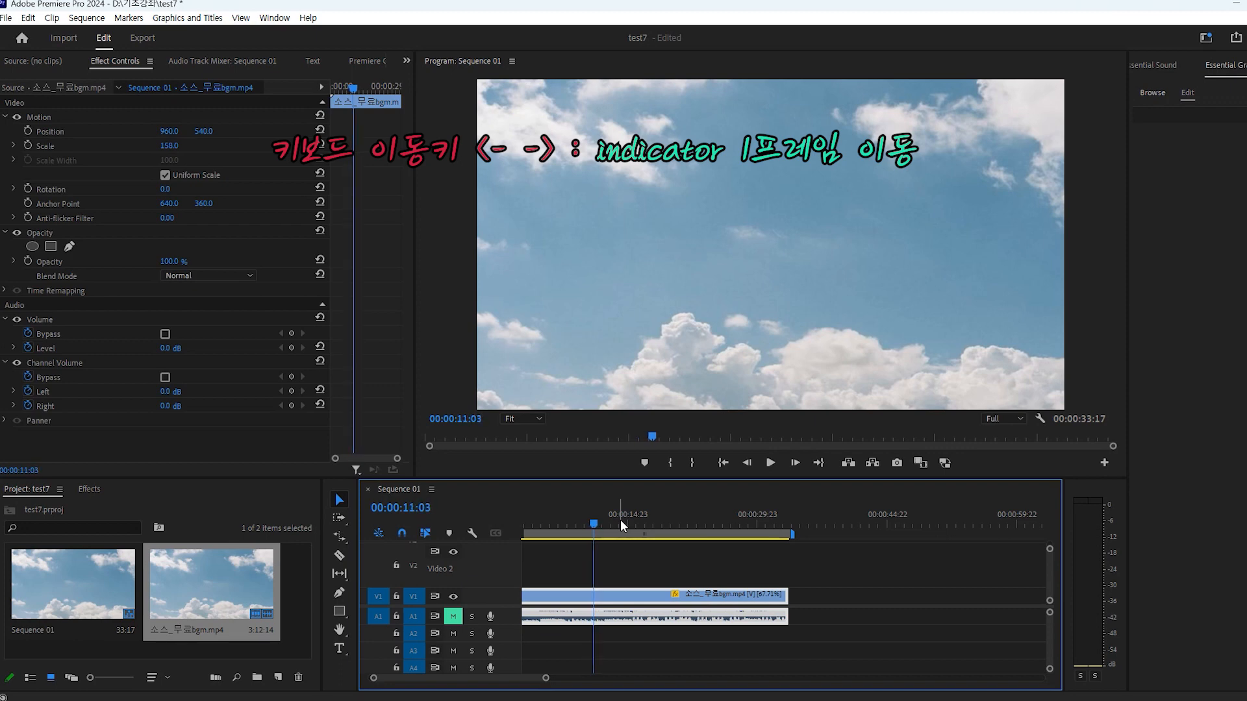
key("Left")
key("Left")
key("Left")
key("Left")
key("Left")
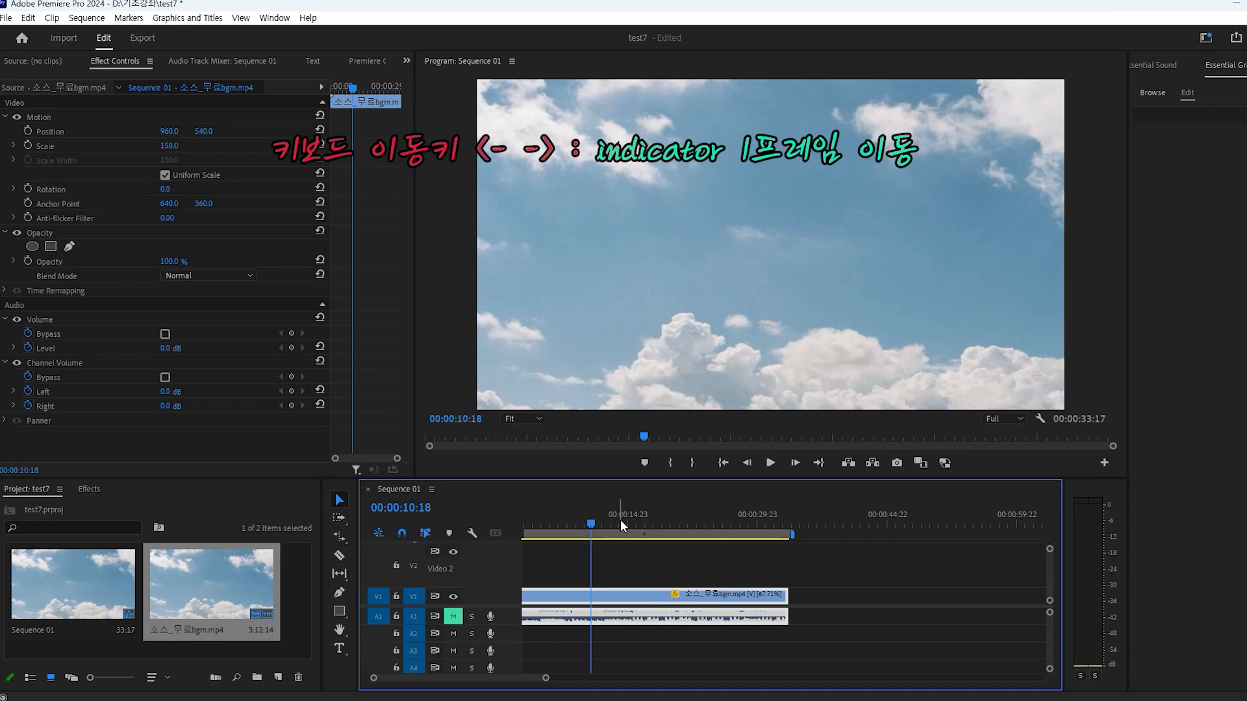
key("Right")
key("Right")
key("Right")
key("Right")
key("Right")
key("Right")
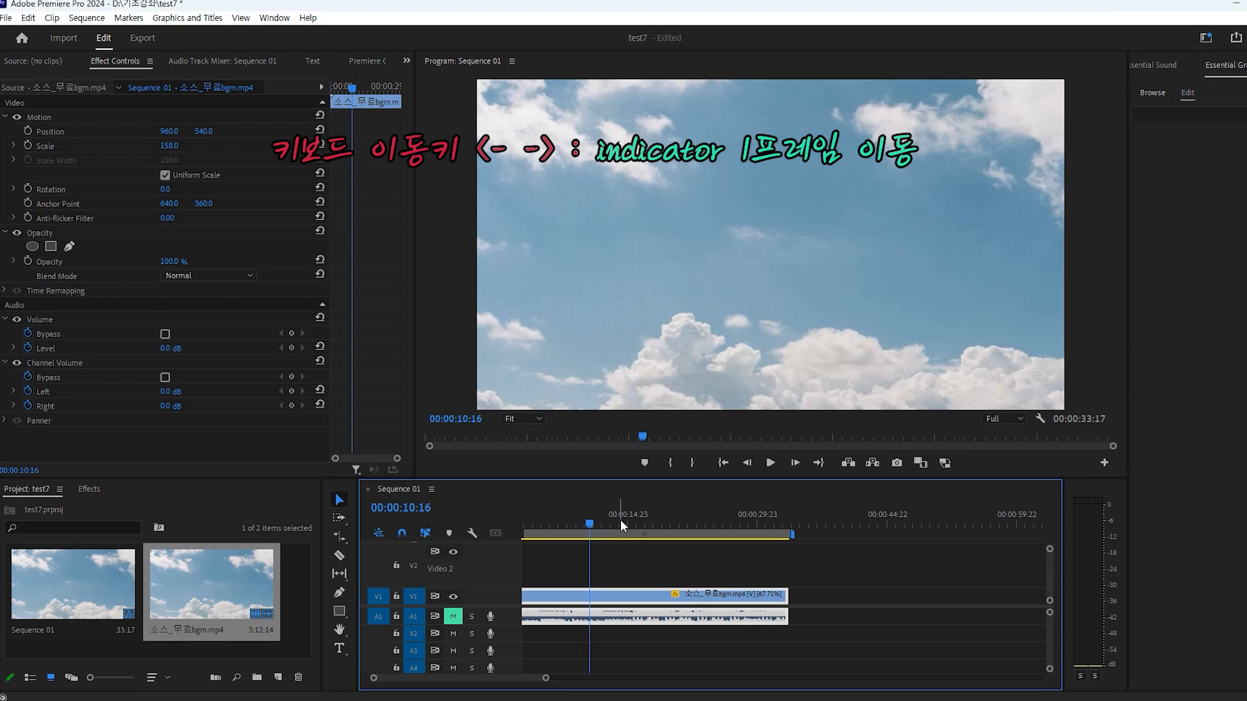
key("Left")
key("Left")
key("Left")
key("Left")
key("Left")
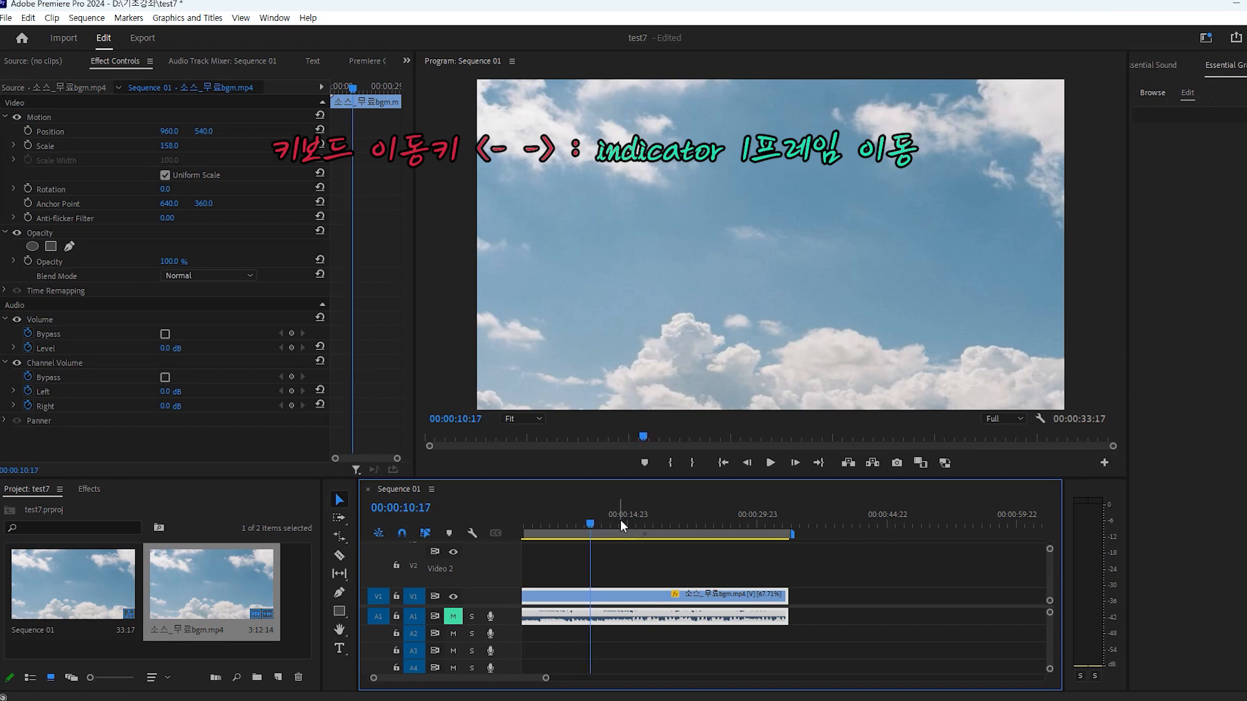
key("Right")
key("Right")
key("Left")
key("Left")
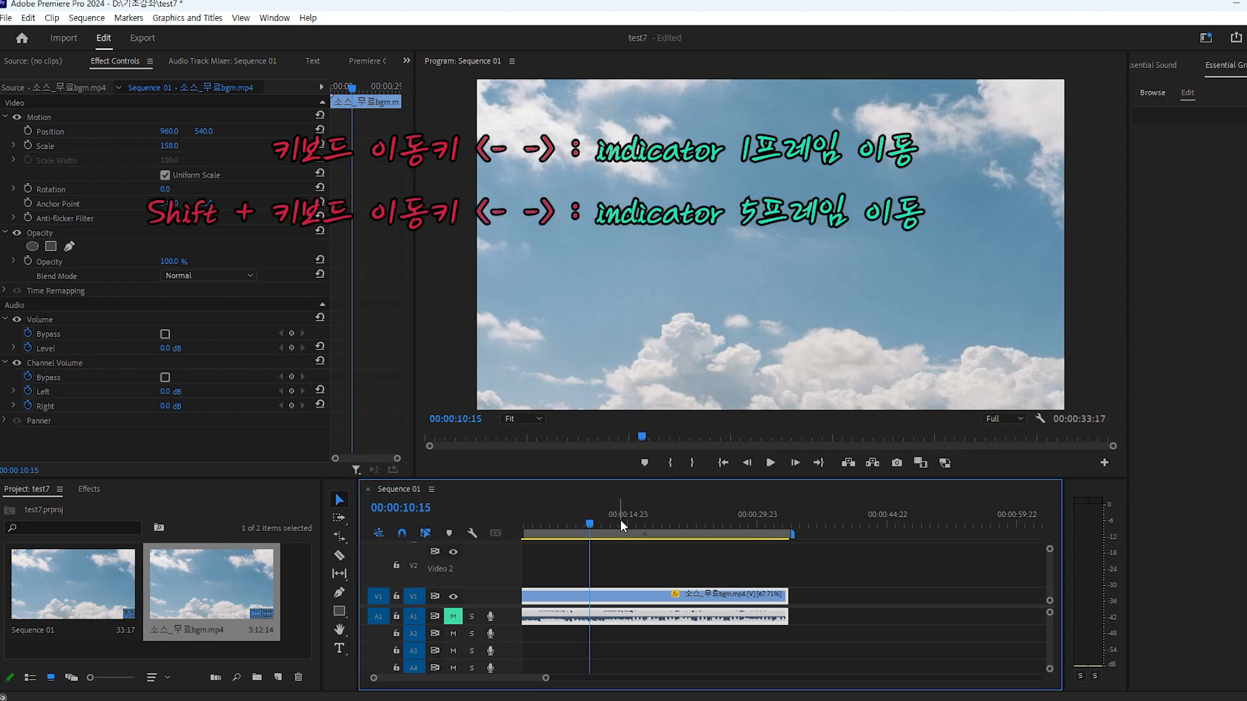
Move the playhead forward and back in five-frame jumps around 00:00:10:10.
key("shift+Right")
key("shift+Right")
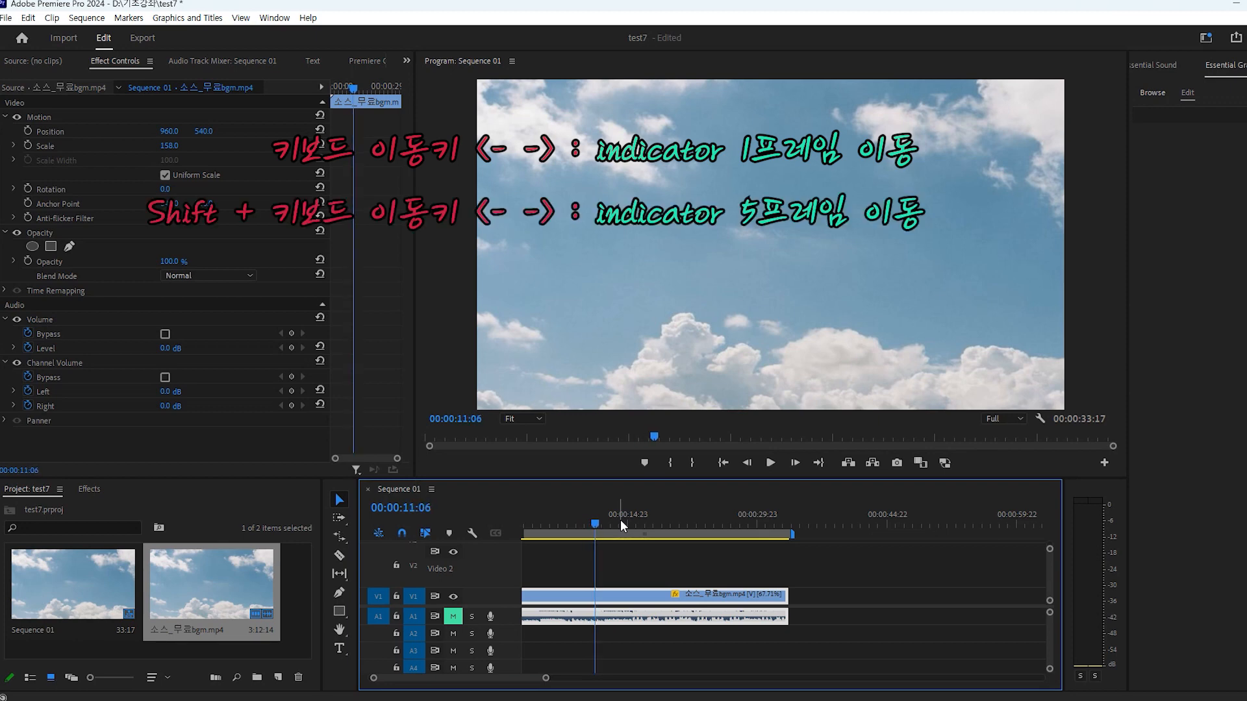
key("shift+Left")
key("shift+Left")
key("shift+Left")
key("shift+Left")
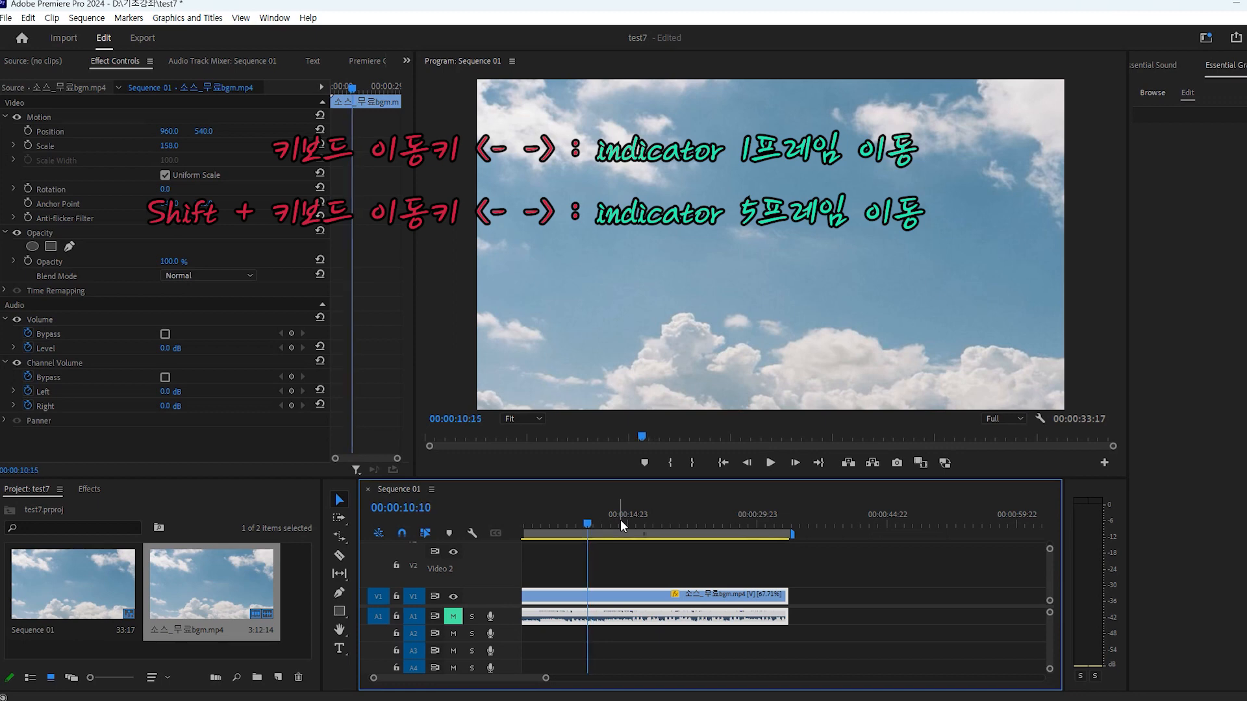
key("Right")
key("Right")
key("Right")
key("Right")
key("Right")
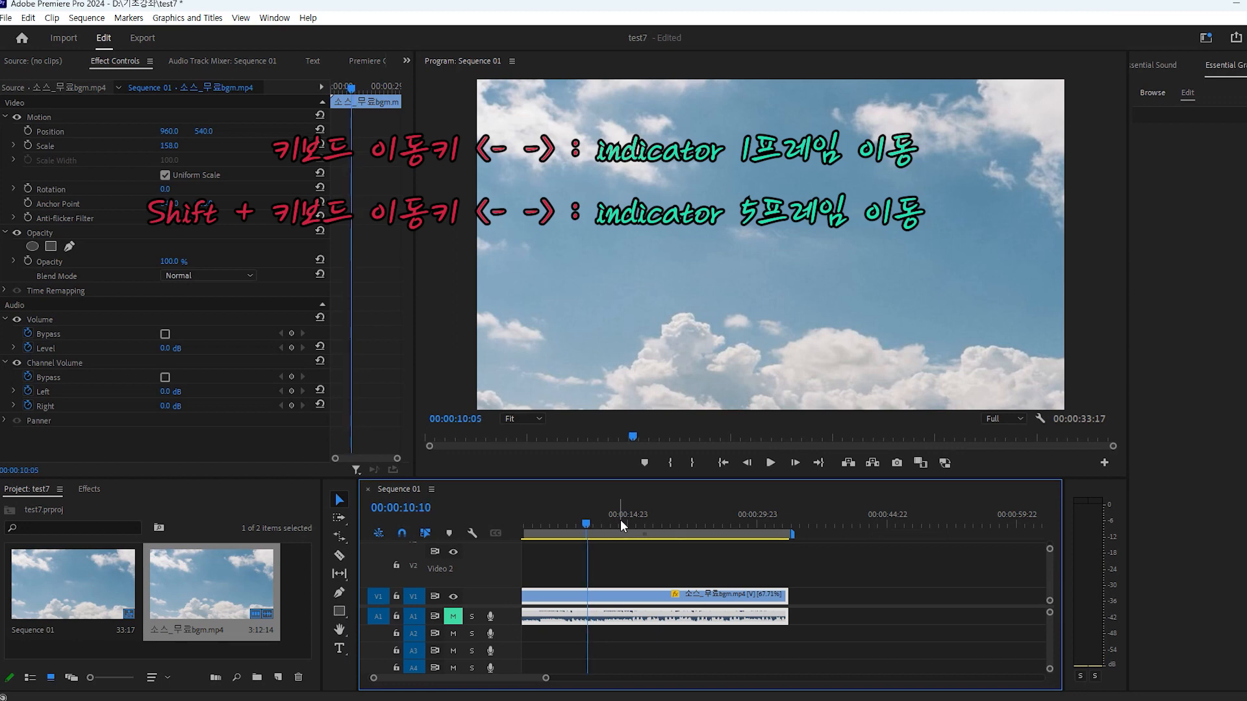
Move the playhead to 00:00:02:07 and nudge the selected clip later one frame at a time until the sequence ends at 00:00:35:13.
left_click_drag(621, 521, 541, 531)
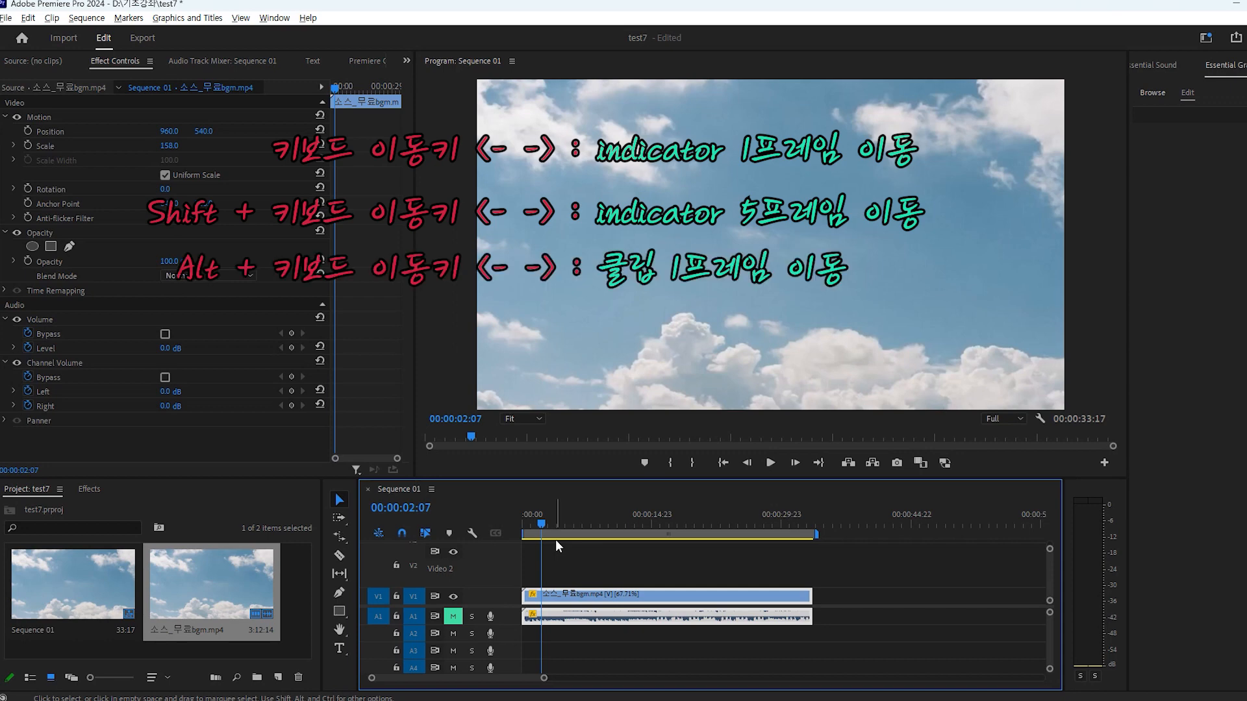
key("alt+Right")
key("alt+Right")
key("alt+Right")
key("alt+Right")
key("alt+Right")
key("alt+Right")
key("alt+Right")
key("alt+Right")
key("alt+Right")
key("alt+Right")
key("alt+Right")
key("alt+Right")
key("alt+Right")
key("alt+Right")
key("alt+Right")
key("alt+Right")
key("alt+Right")
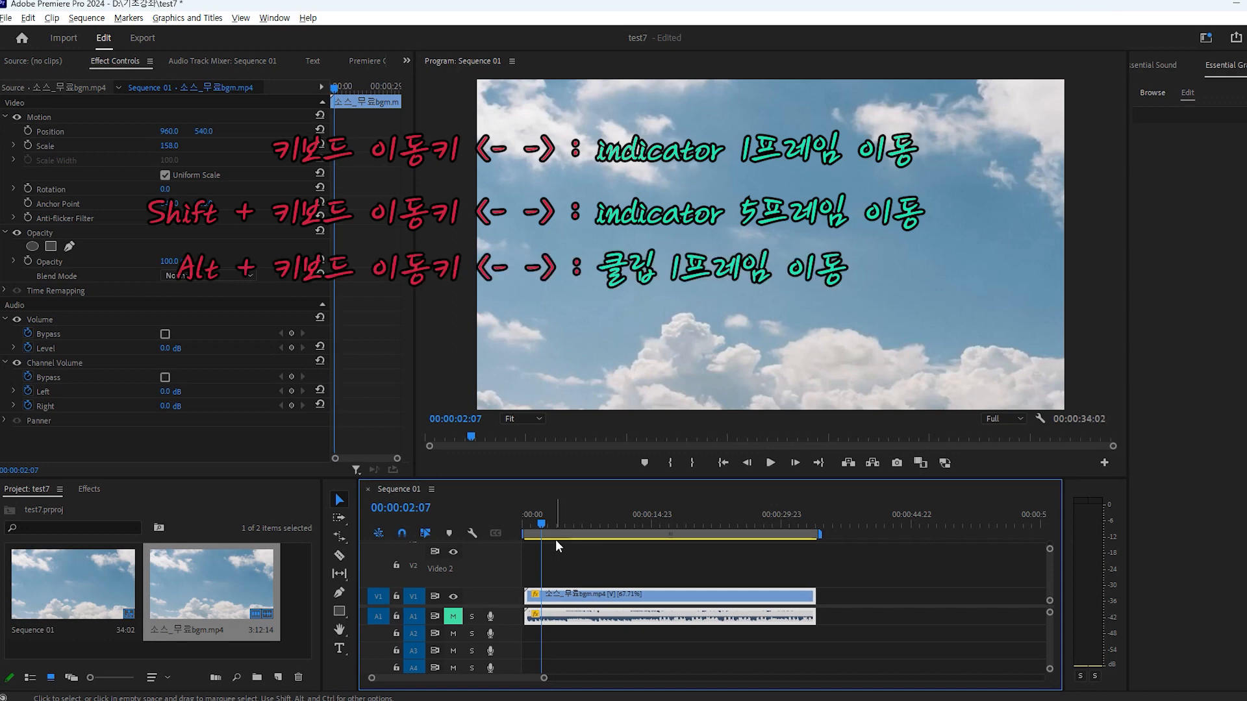
key("alt+Right")
key("alt+Right")
key("alt+Right")
key("alt+Right")
key("alt+Right")
key("alt+Right")
key("alt+Right")
key("alt+Right")
key("alt+Right")
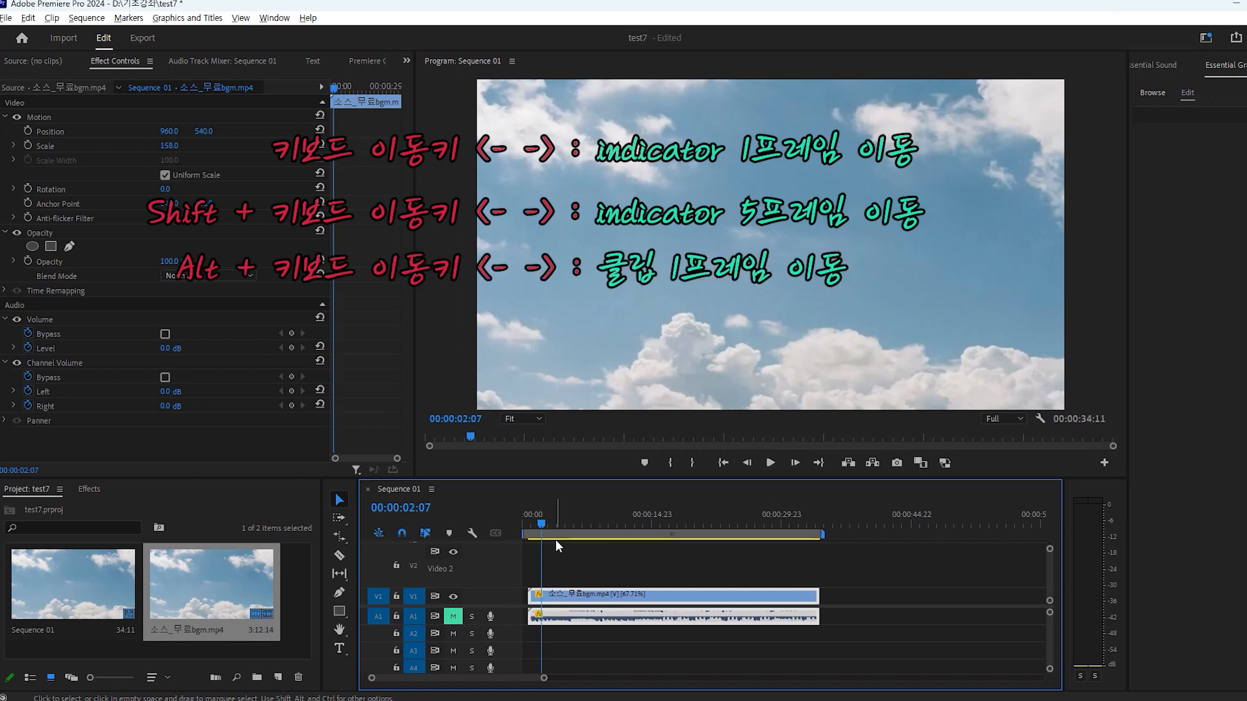
key("alt+Right")
key("alt+Right")
key("alt+Right")
key("alt+Right")
key("alt+Right")
key("alt+Right")
key("alt+Right")
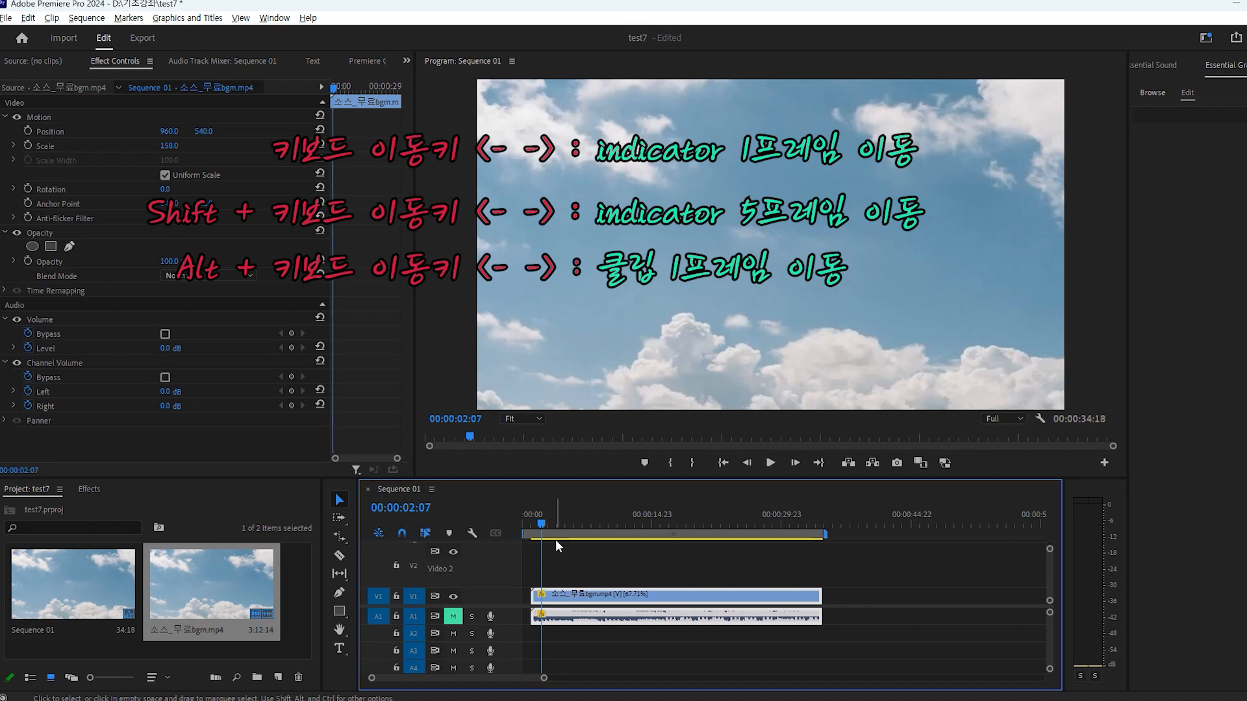
key("alt+Right")
key("alt+Right")
key("alt+Right")
key("alt+Right")
key("alt+Right")
key("alt+Right")
key("alt+Right")
key("alt+Right")
key("alt+Right")
key("alt+Right")
key("alt+Right")
key("alt+Right")
key("alt+Right")
key("alt+Right")
key("alt+Right")
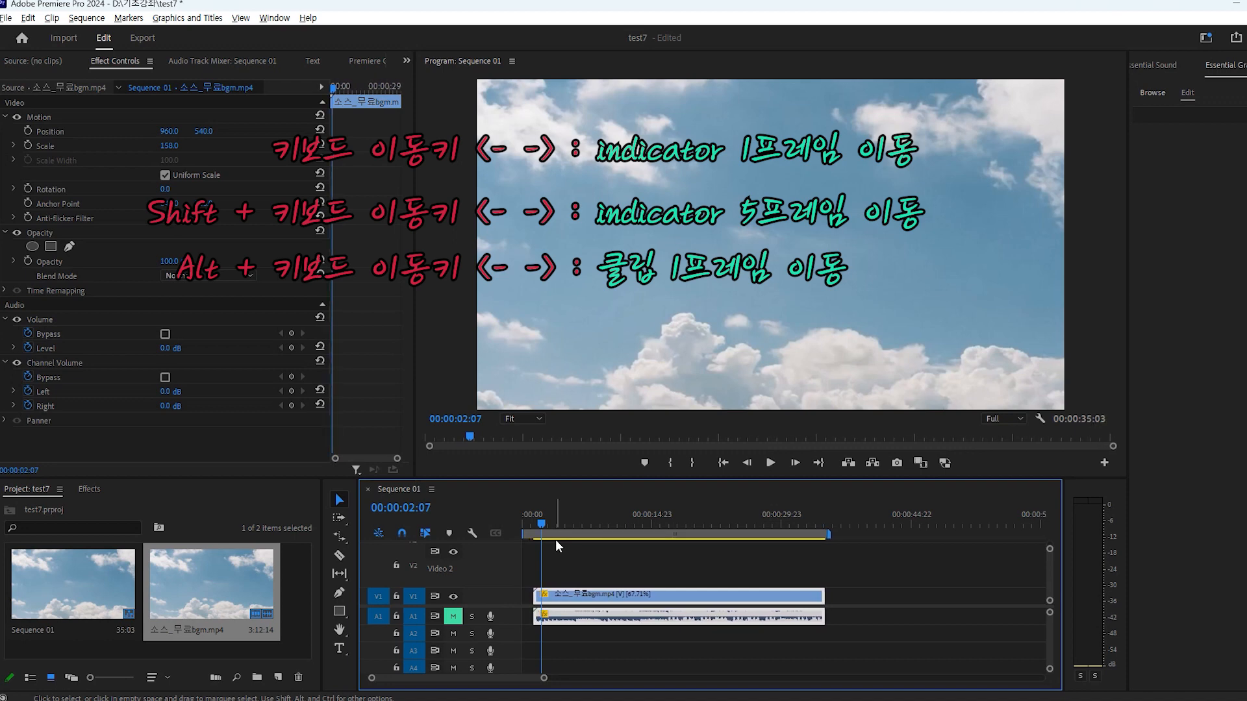
key("alt+Right")
key("alt+Right")
key("alt+Right")
key("alt+Right")
key("alt+Right")
key("alt+Right")
key("alt+Right")
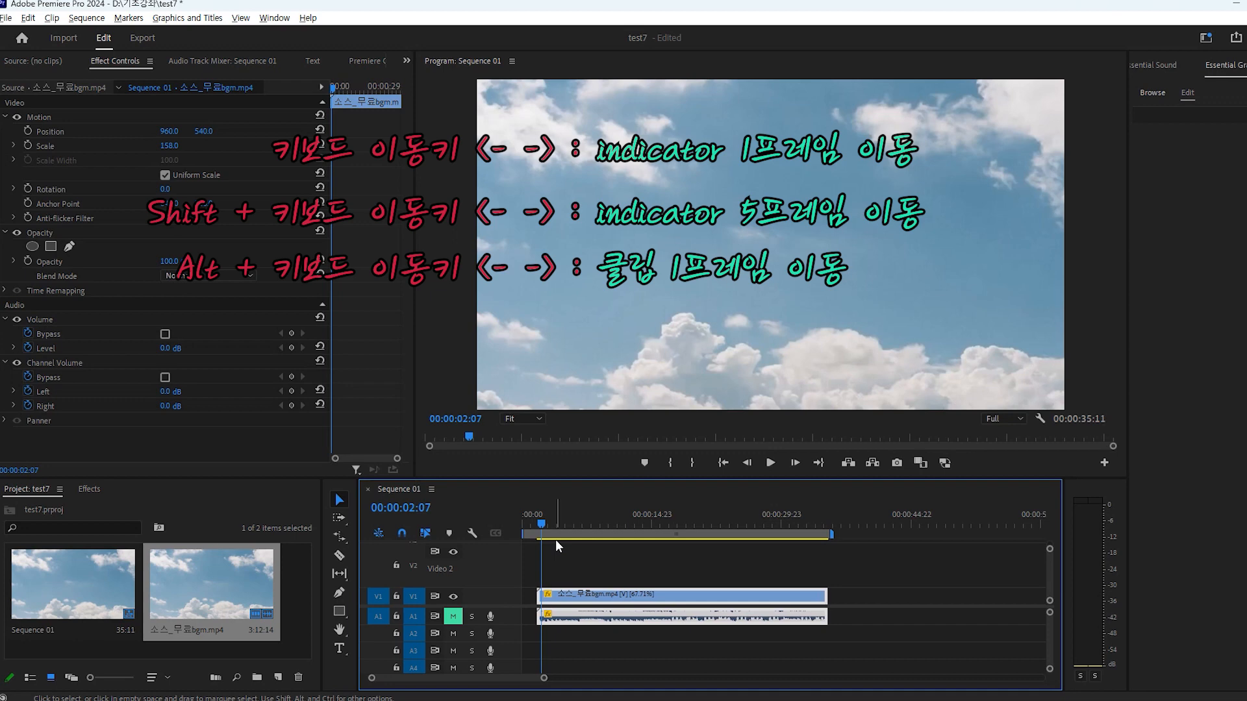
key("alt+Right")
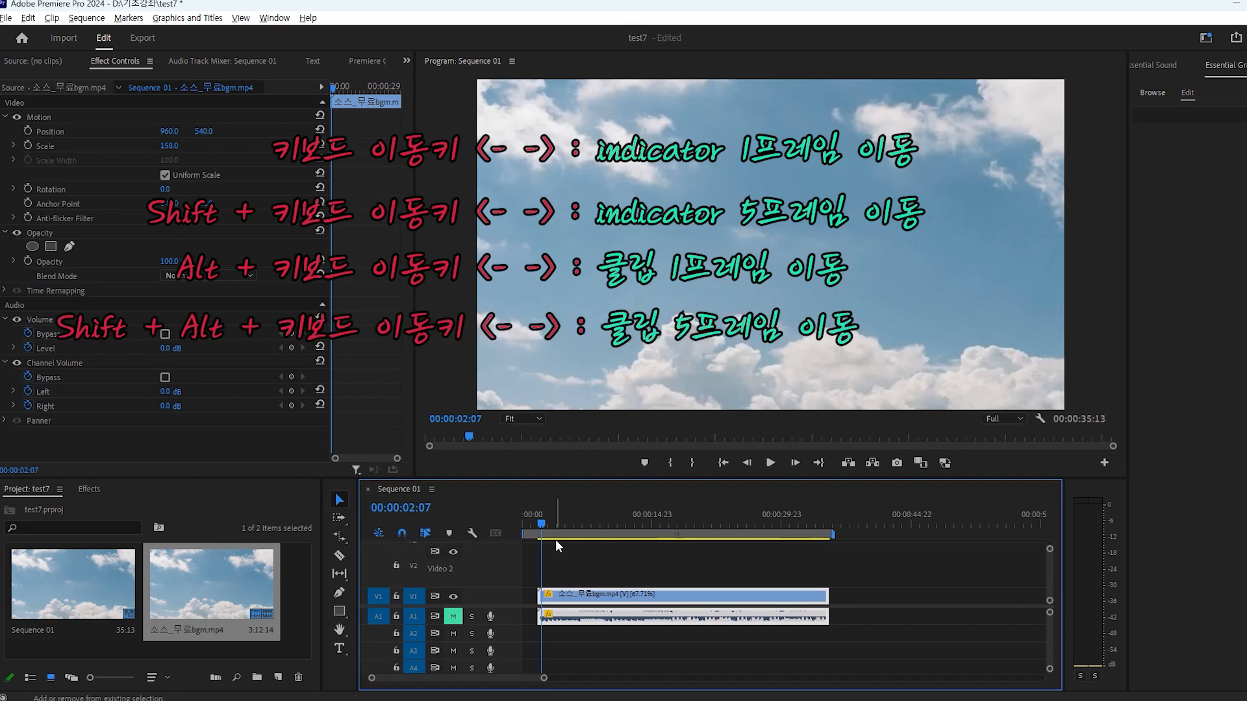
Nudge the selected clip further along the timeline in five-frame steps until the sequence ends at 00:00:37:10.
key("shift+alt+Right")
key("shift+alt+Right")
key("shift+alt+Right")
key("shift+alt+Right")
key("shift+alt+Right")
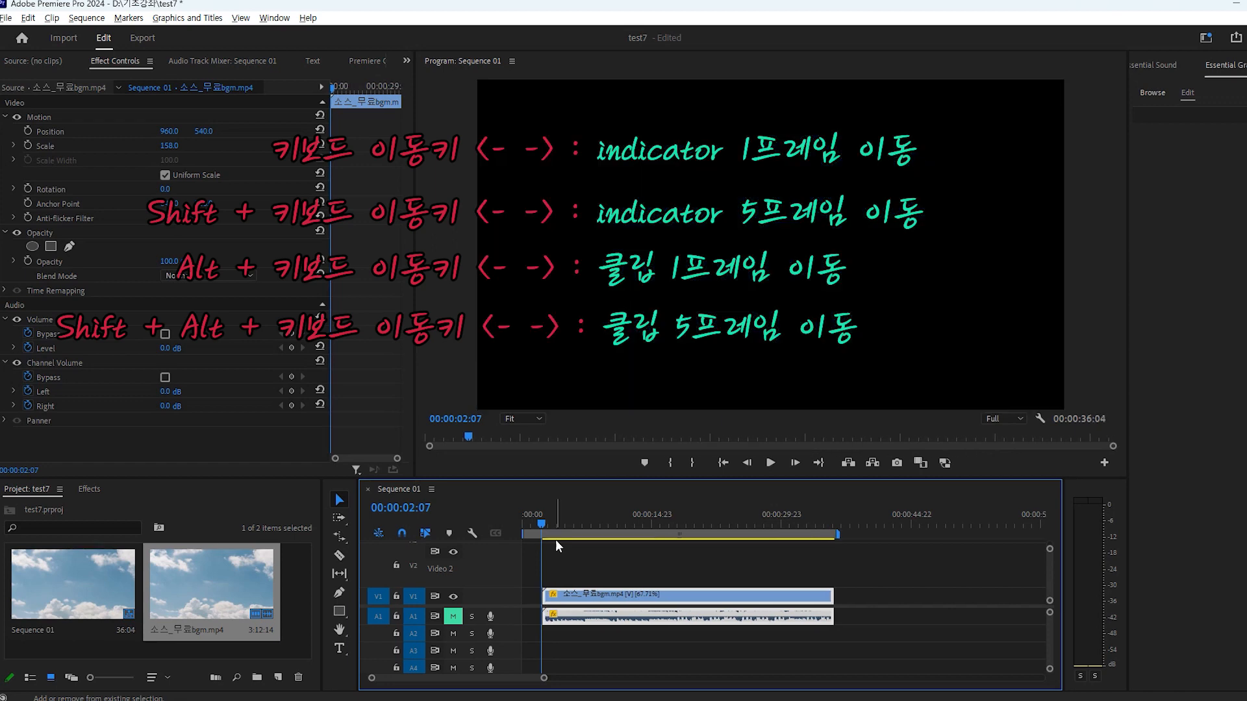
key("shift+alt+Right")
key("shift+alt+Right")
key("shift+alt+Right")
key("shift+alt+Right")
key("shift+alt+Right")
key("shift+alt+Right")
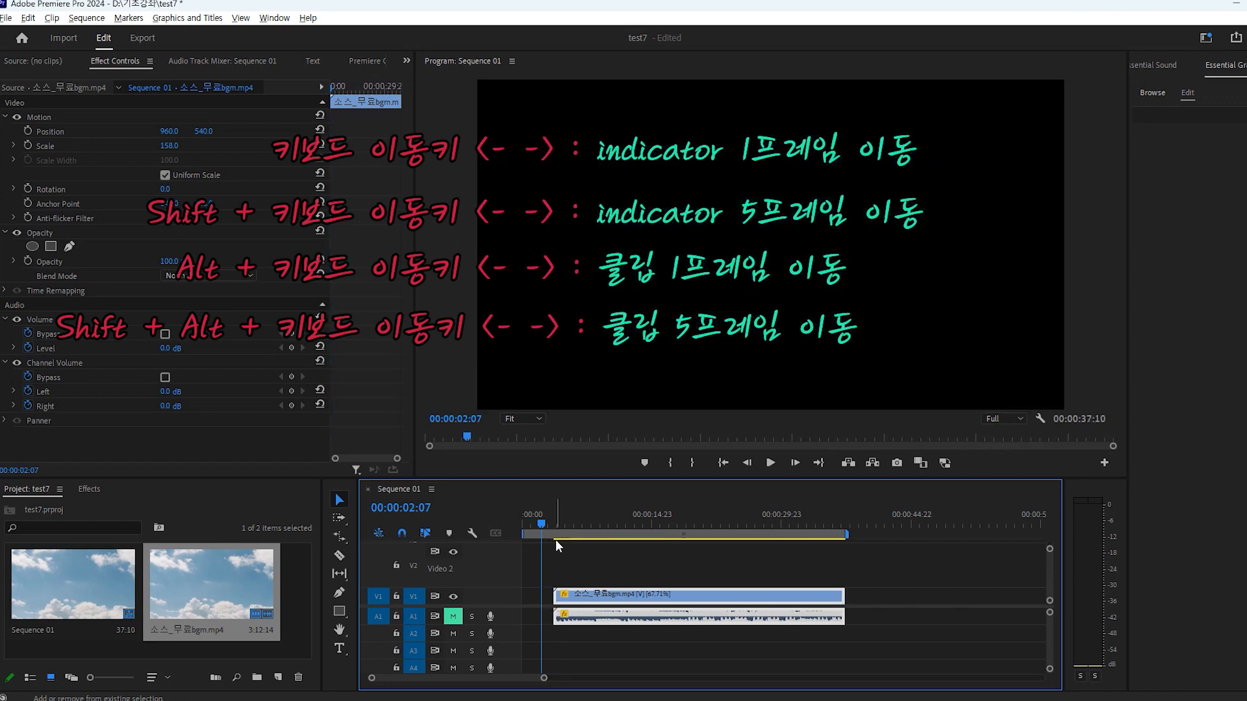
Nudge the selected 소스_무료bgm.mp4 clip back and forth along the timeline in repeated five-frame steps.
key("shift+alt+Left")
key("shift+alt+Left")
key("shift+alt+Left")
key("shift+alt+Left")
key("shift+alt+Left")
key("shift+alt+Left")
key("shift+alt+Left")
key("shift+alt+Left")
key("shift+alt+Right")
key("shift+alt+Right")
key("shift+alt+Right")
key("shift+alt+Right")
key("shift+alt+Right")
key("shift+alt+Right")
key("shift+alt+Right")
key("shift+alt+Right")
key("shift+alt+Right")
key("shift+alt+Left")
key("shift+alt+Left")
key("shift+alt+Left")
key("shift+alt+Left")
key("shift+alt+Left")
key("shift+alt+Left")
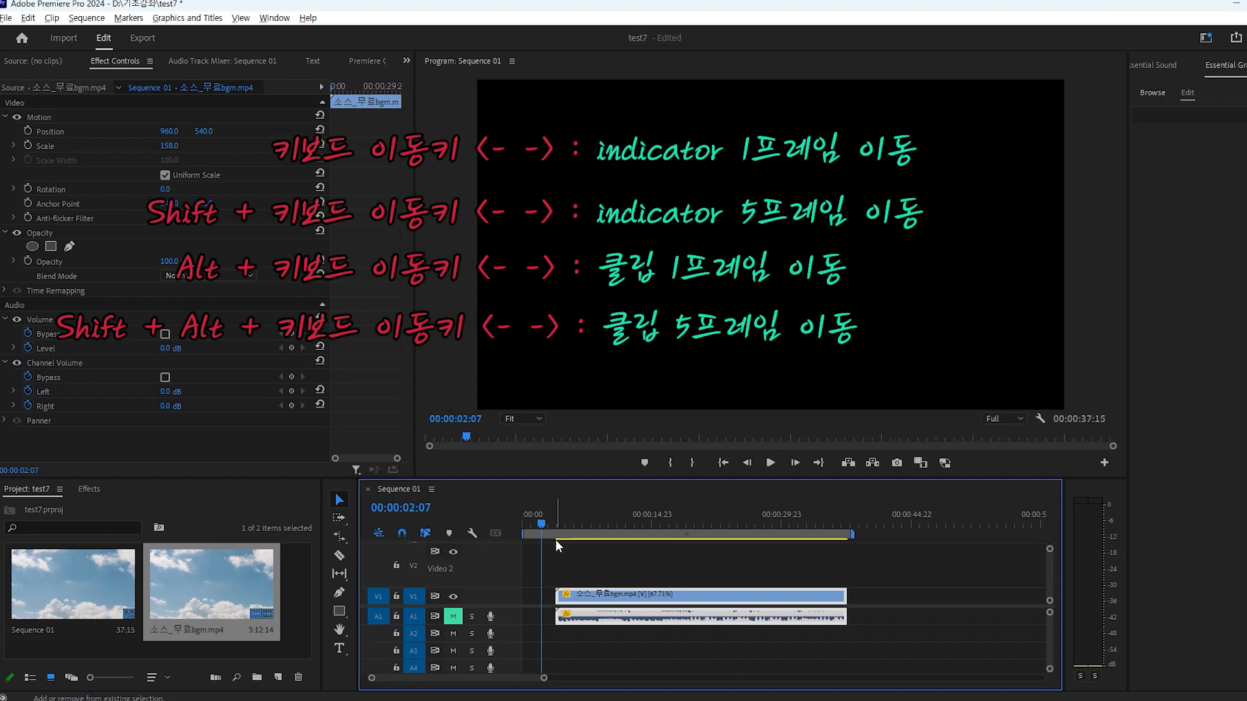
key("shift+alt+Left")
key("shift+alt+Left")
key("shift+alt+Right")
key("shift+alt+Right")
key("shift+alt+Right")
key("shift+alt+Right")
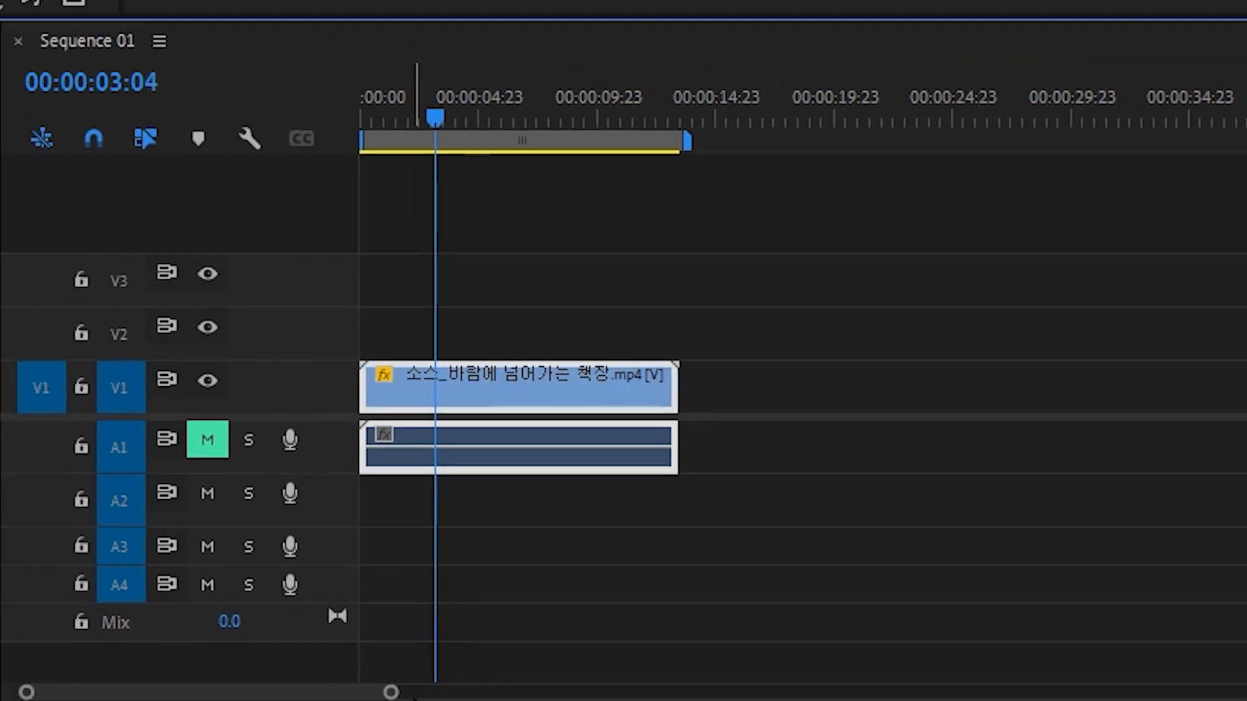
Ripple trim the start of the book clip up to the playhead at 00:00:03:04, and undo the trim.
key("q")
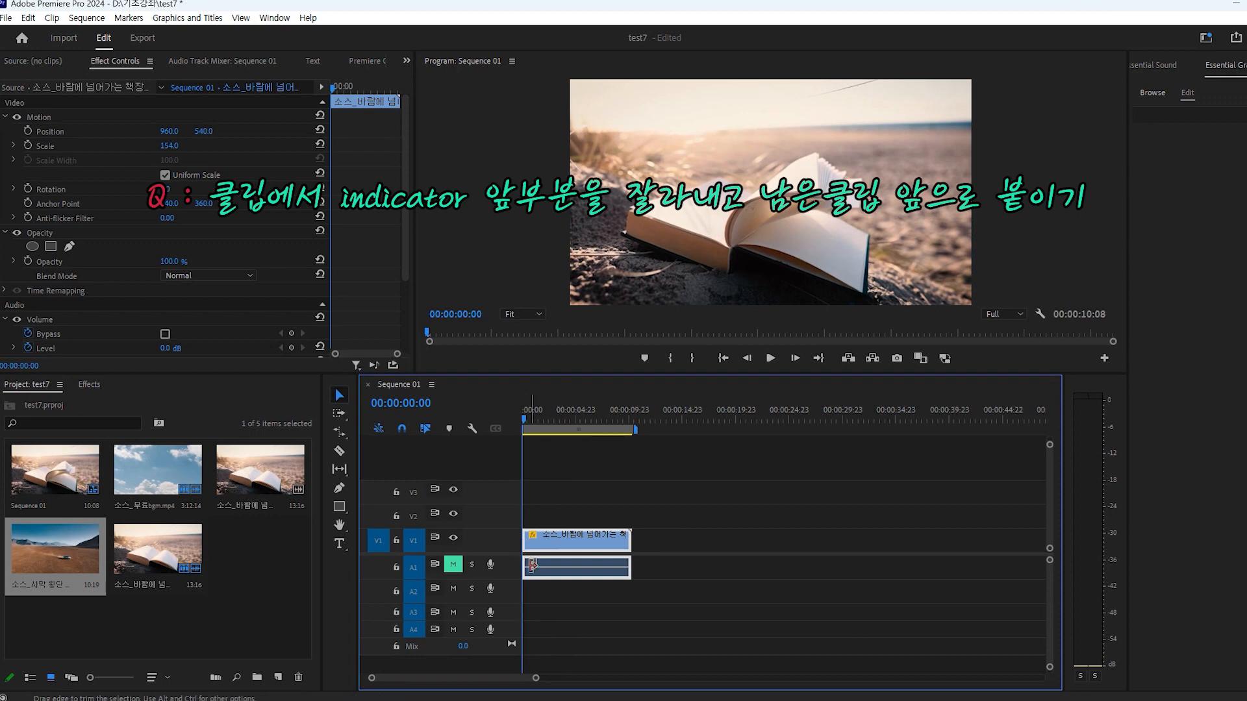
key("ctrl+z")
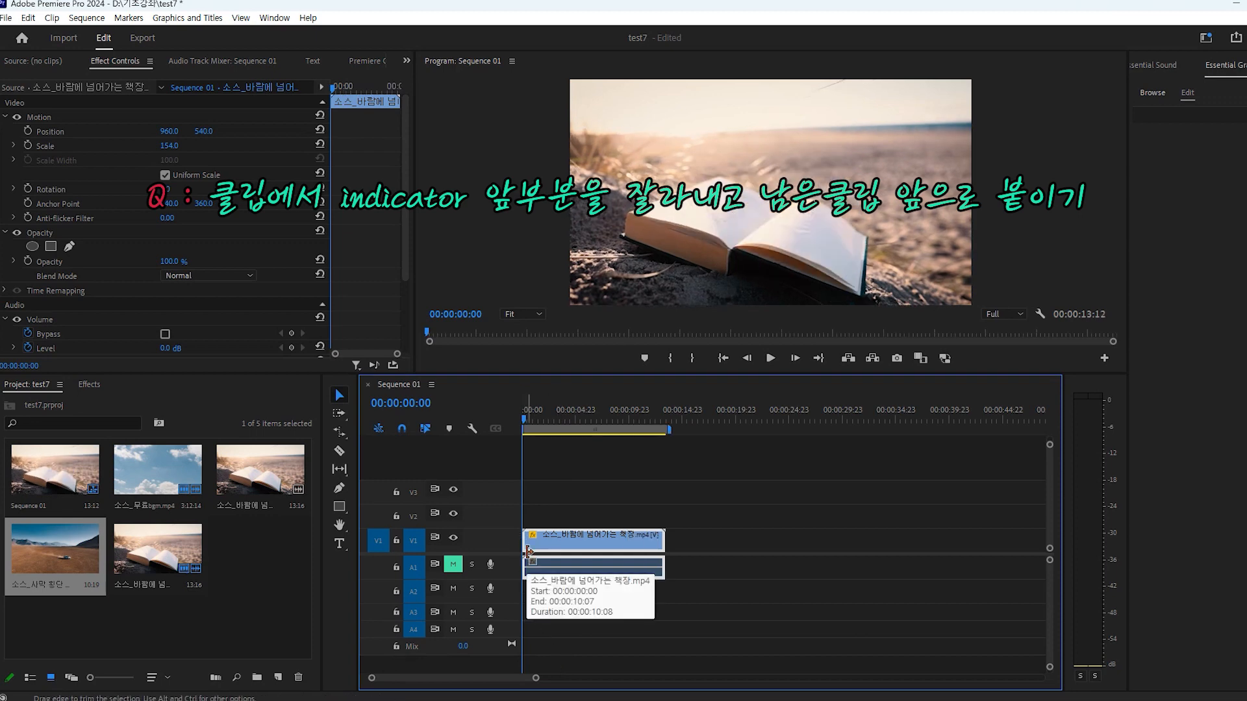
Split the 소스_바람에 넘어가는 책장.mp4 clip at 00:00:02:12 with the Razor tool and return to the Selection tool.
left_click_drag(527, 419, 552, 420)
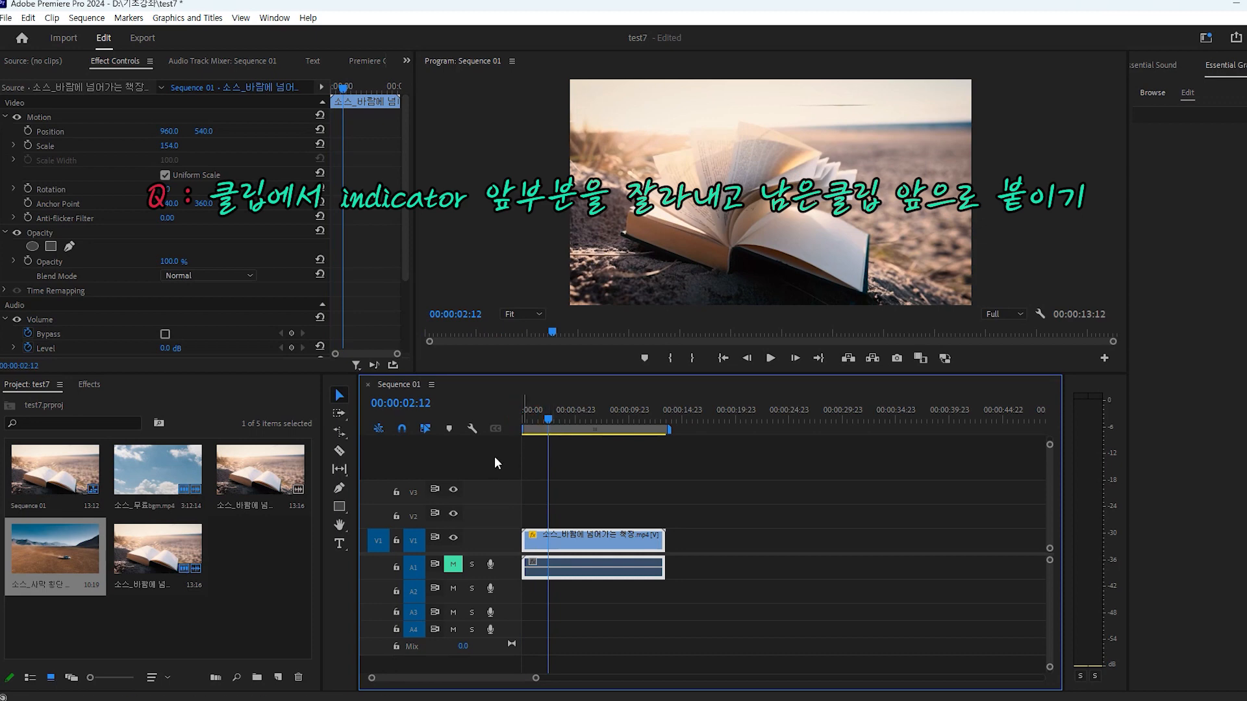
key("c")
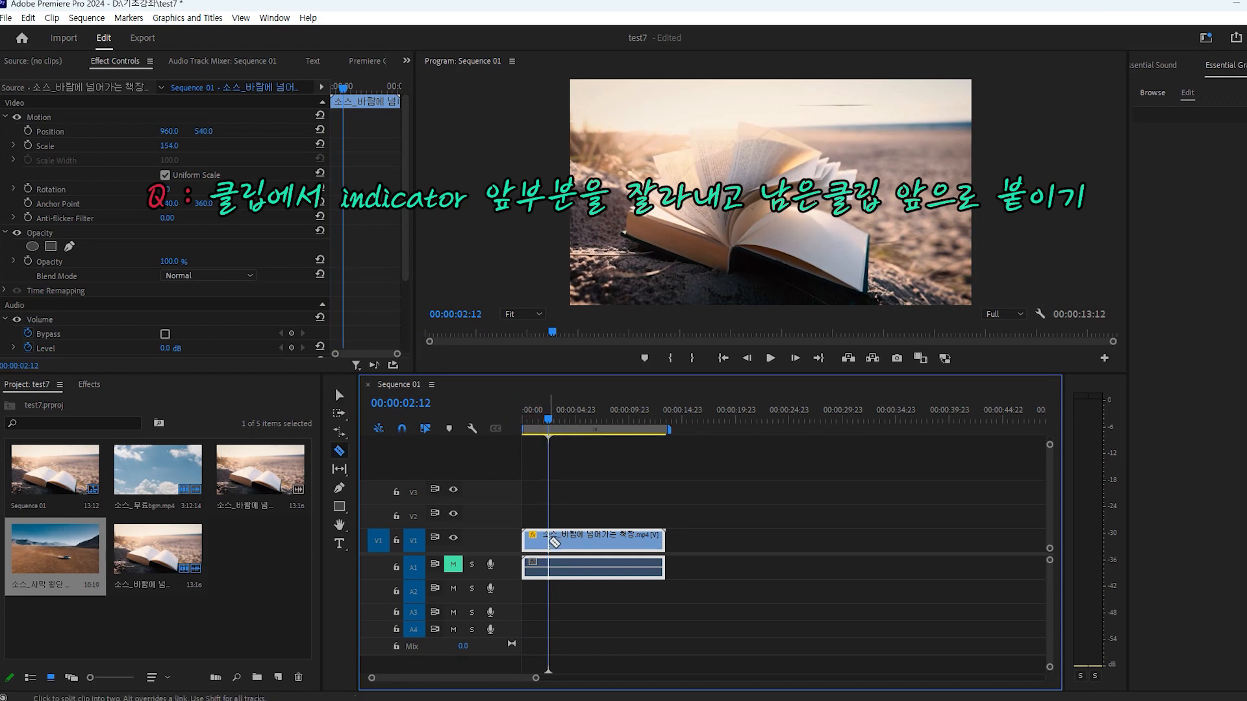
left_click(549, 541)
key("v")
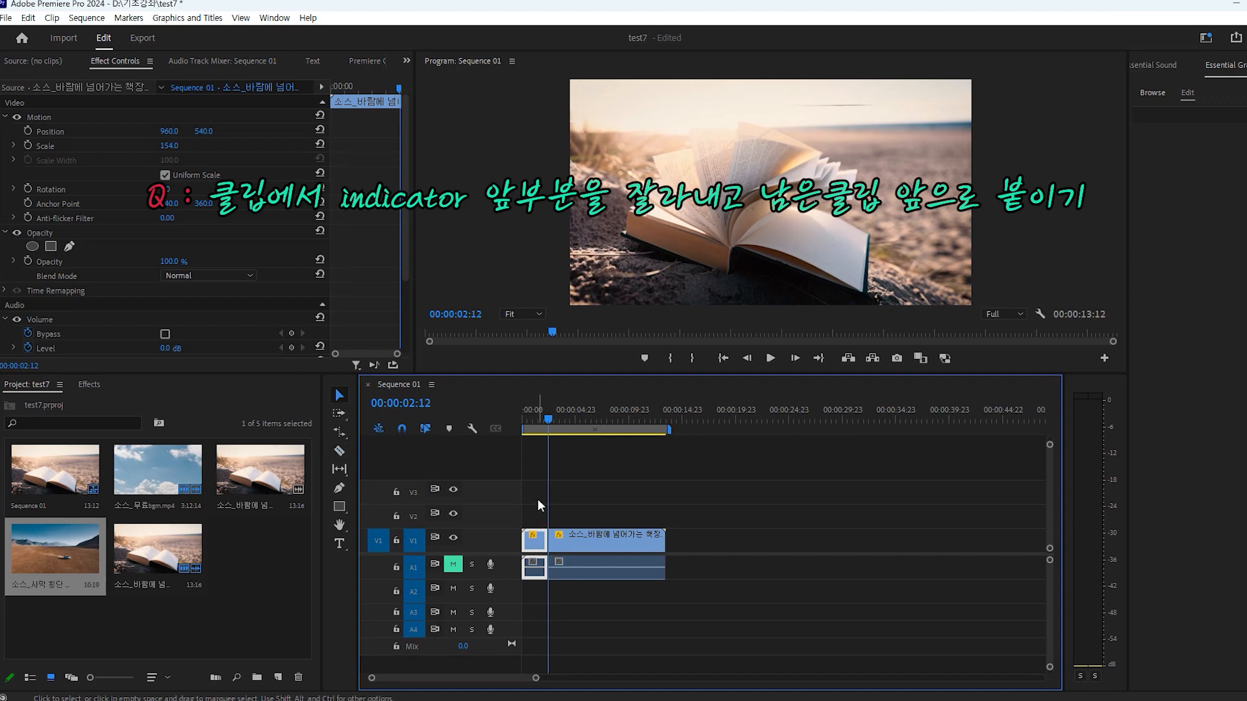
Delete the piece before the cut and move the remaining book clip to the start of the sequence.
left_click(536, 542)
key("Delete")
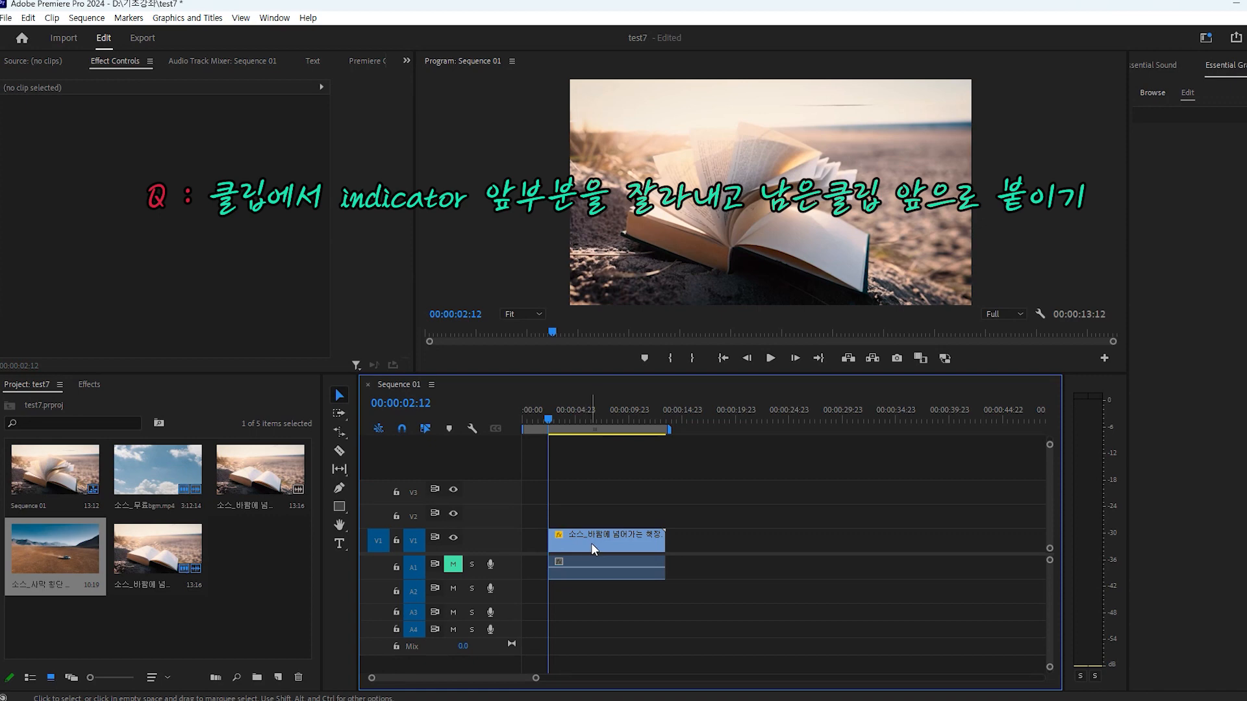
left_click_drag(591, 543, 552, 547)
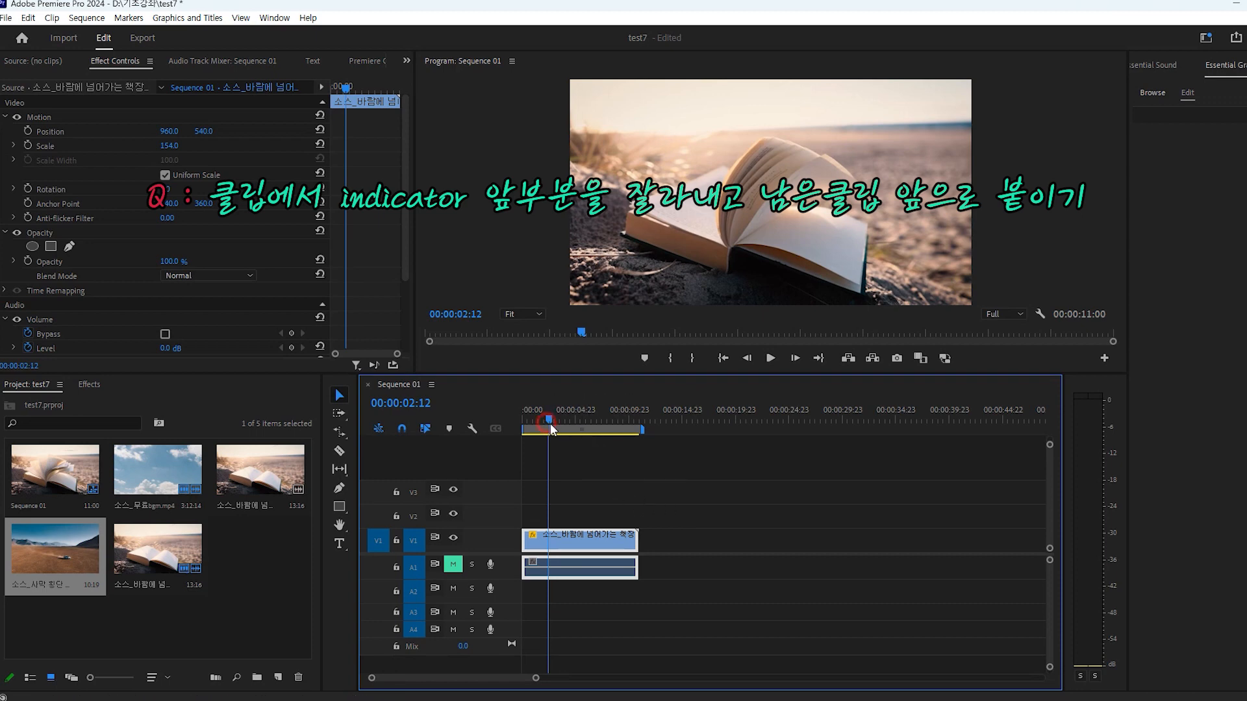
Ripple trim the end of the book clip back to the playhead at 00:00:07:19, and undo the trim.
left_click_drag(547, 423, 603, 434)
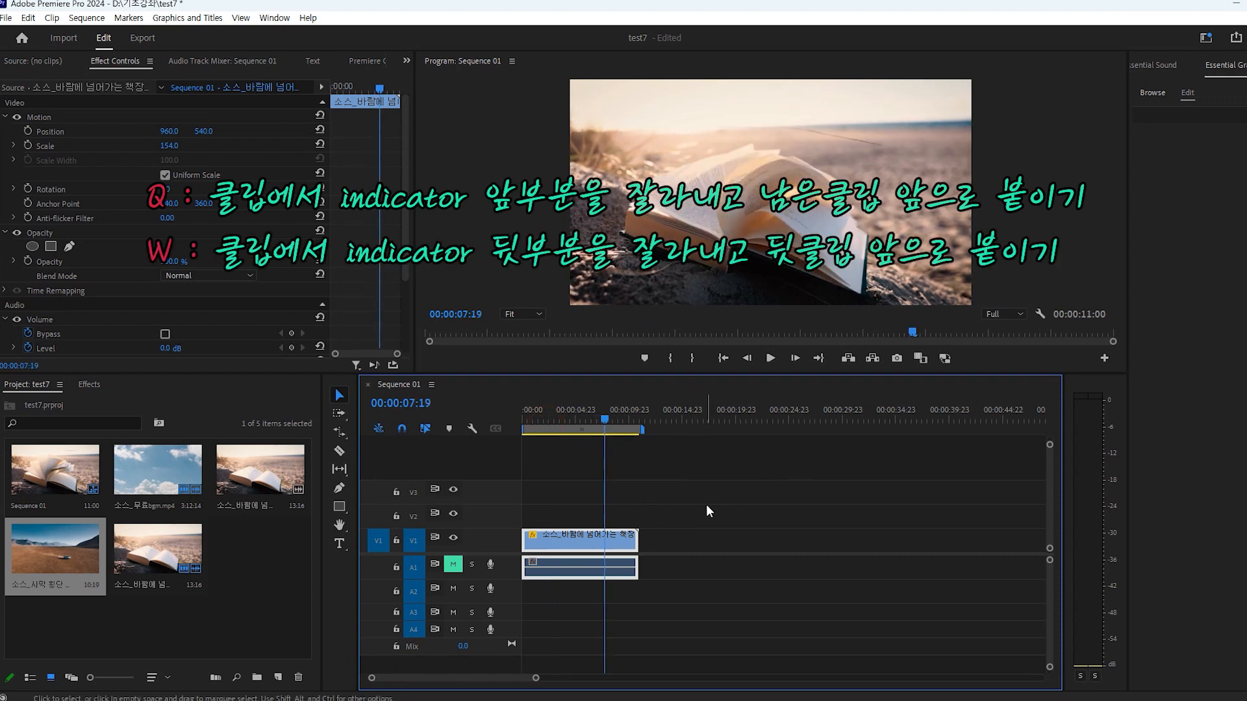
key("w")
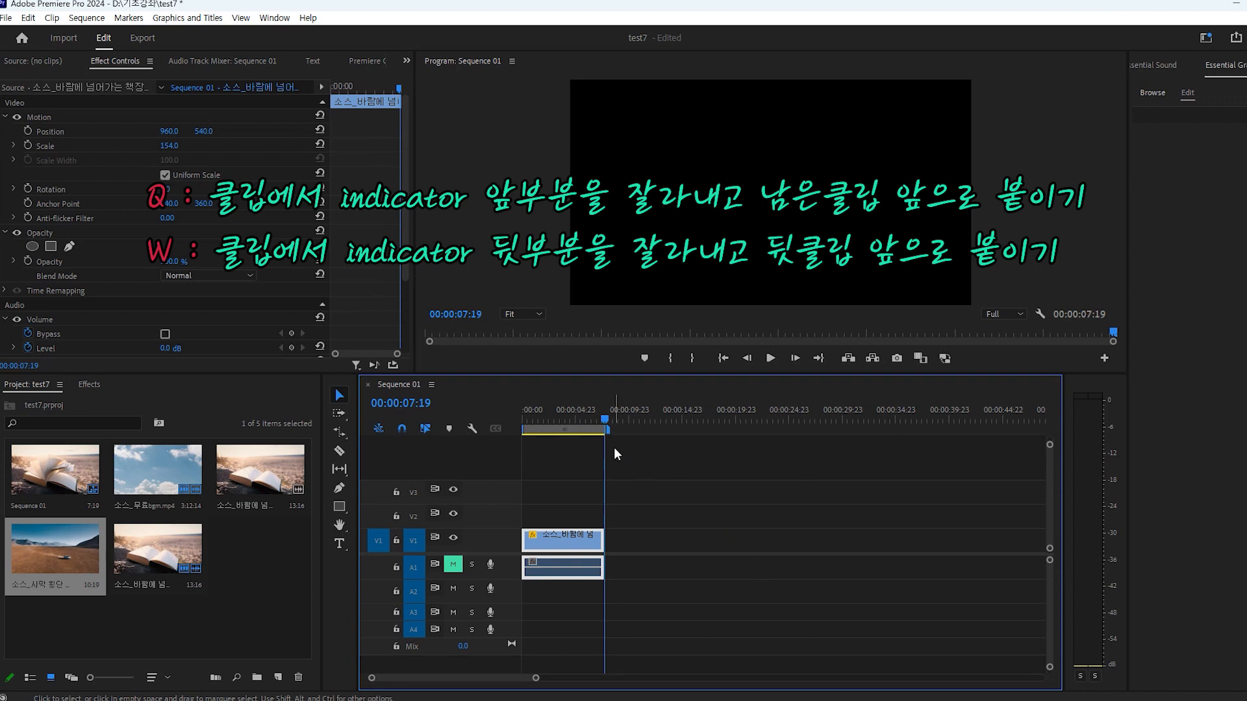
key("ctrl+z")
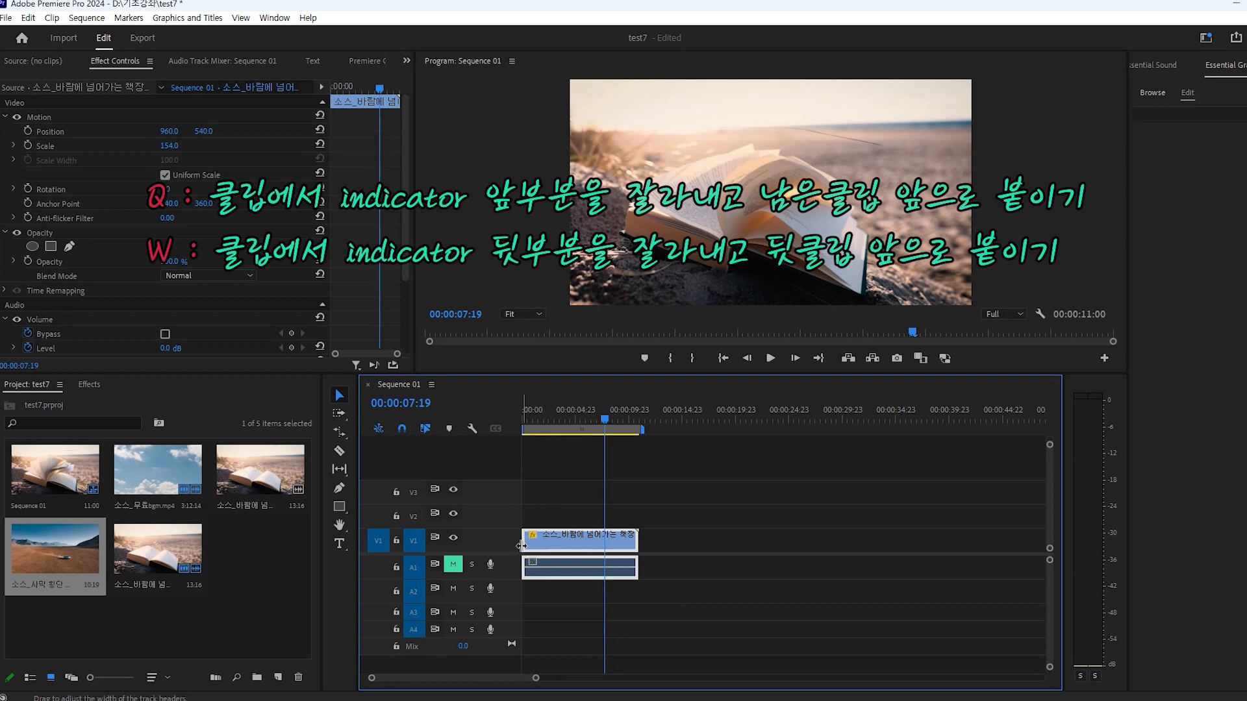
Place the 소스_사막 횡단 자동차.mp4 clip directly after the book clip on V1 and ripple trim the book clip's end to the playhead.
left_click(266, 591)
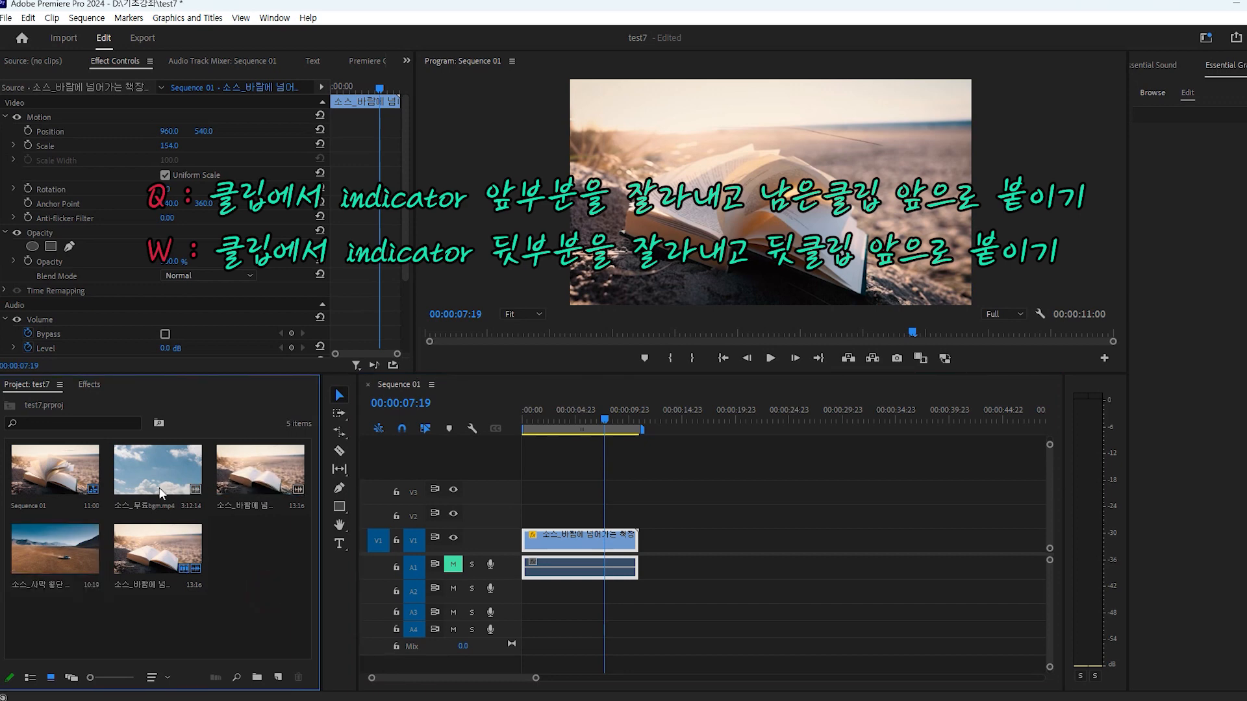
left_click_drag(57, 558, 641, 545)
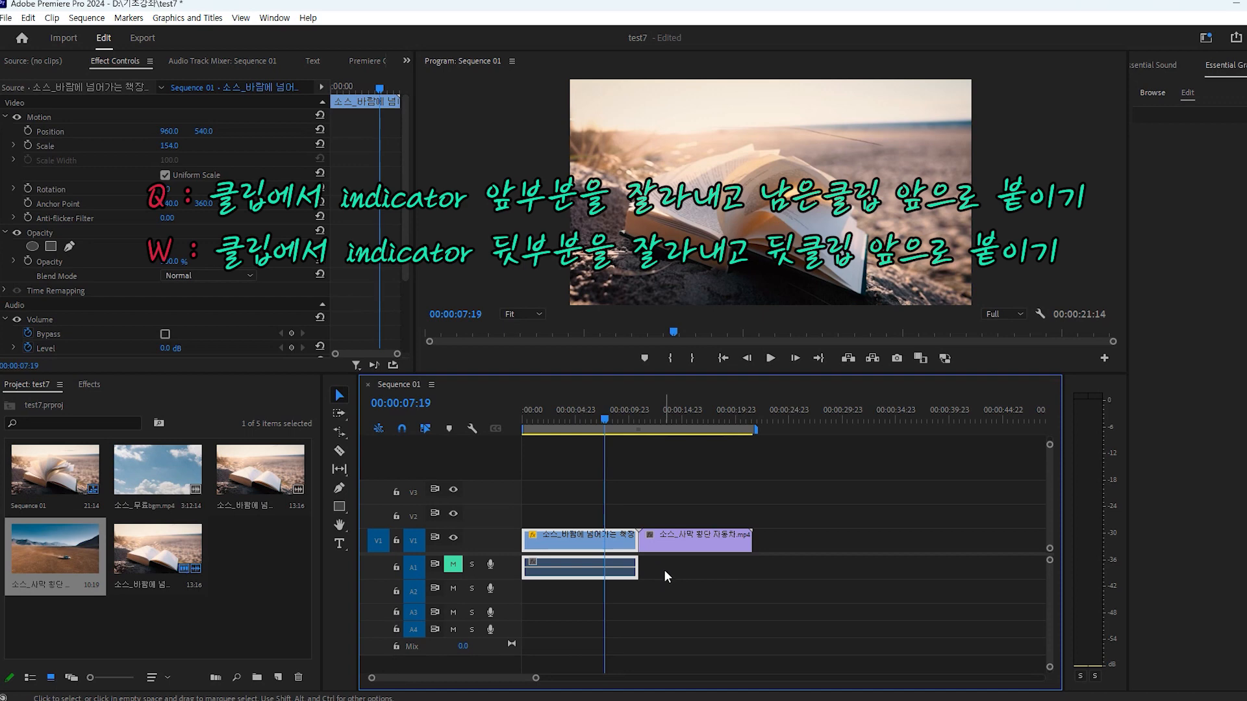
key("w")
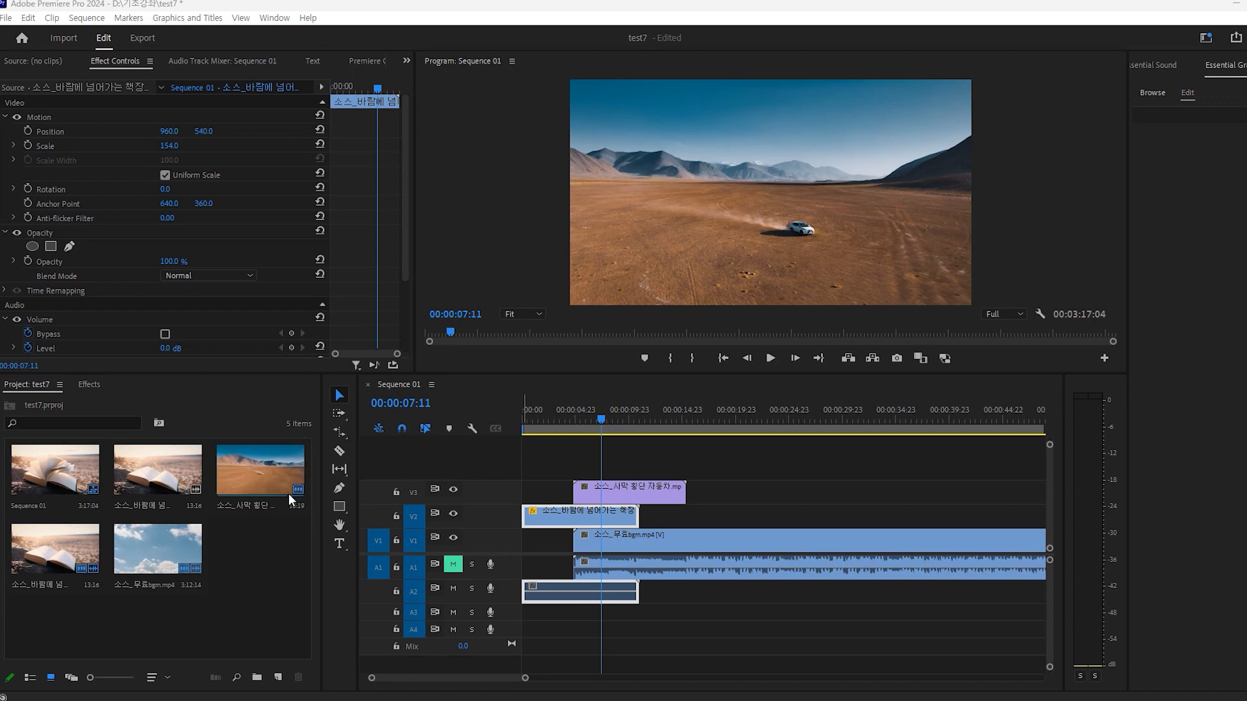
Select the desert car clip and the 소스_무료bgm.mp4 clip in the project, and try placing the bgm clip in the sequence.
left_click(265, 481)
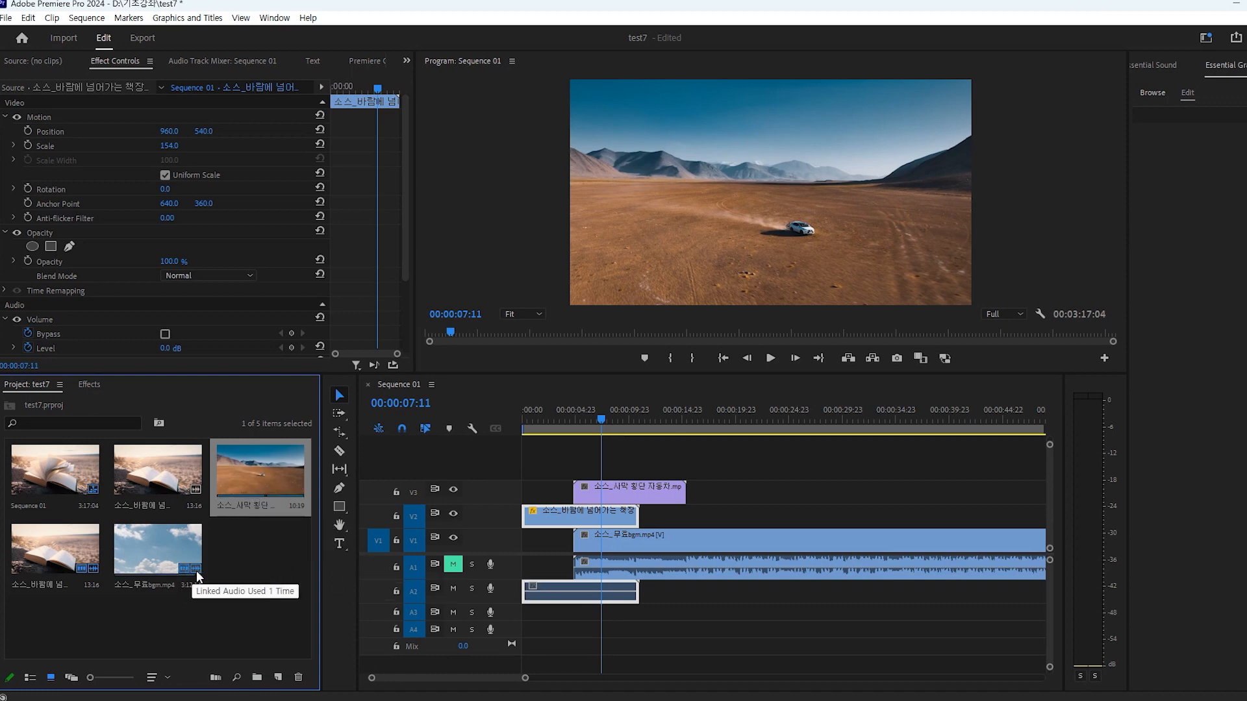
left_click(154, 557)
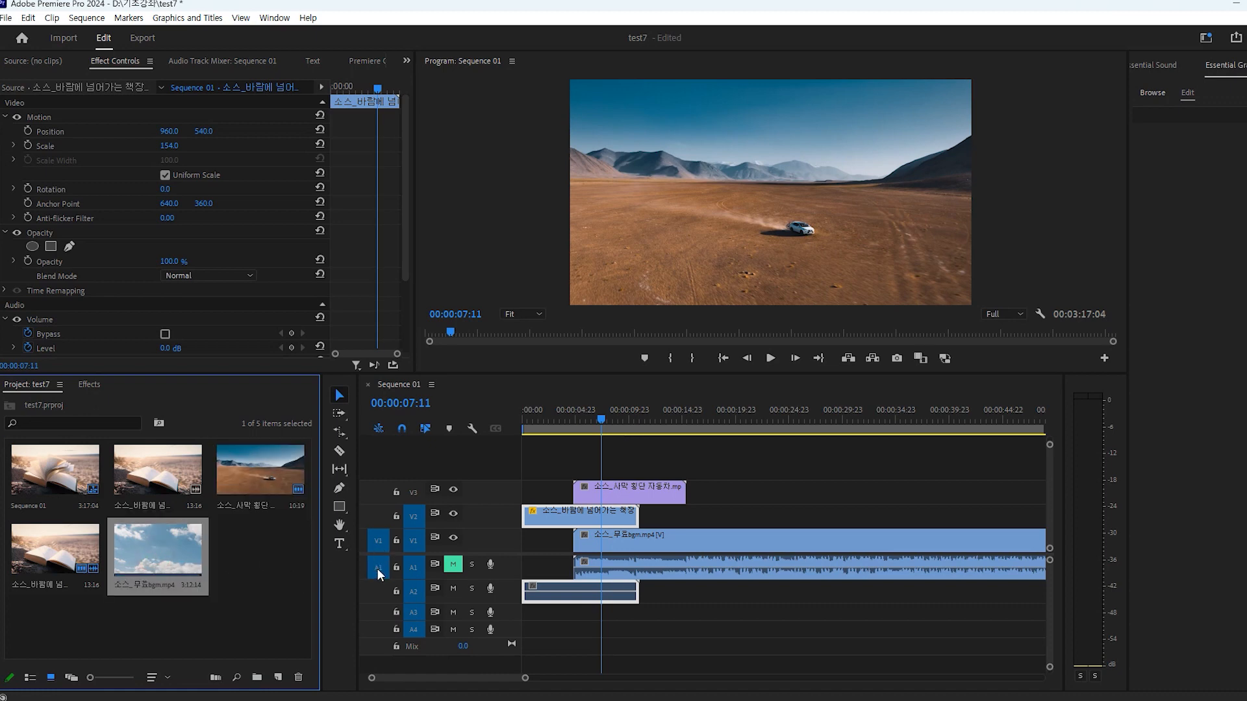
mouse_move(173, 555)
left_mouse_down()
mouse_move(297, 536)
mouse_move(736, 527)
mouse_move(746, 494)
mouse_move(742, 516)
mouse_move(746, 494)
mouse_move(495, 496)
mouse_move(177, 549)
left_mouse_up()
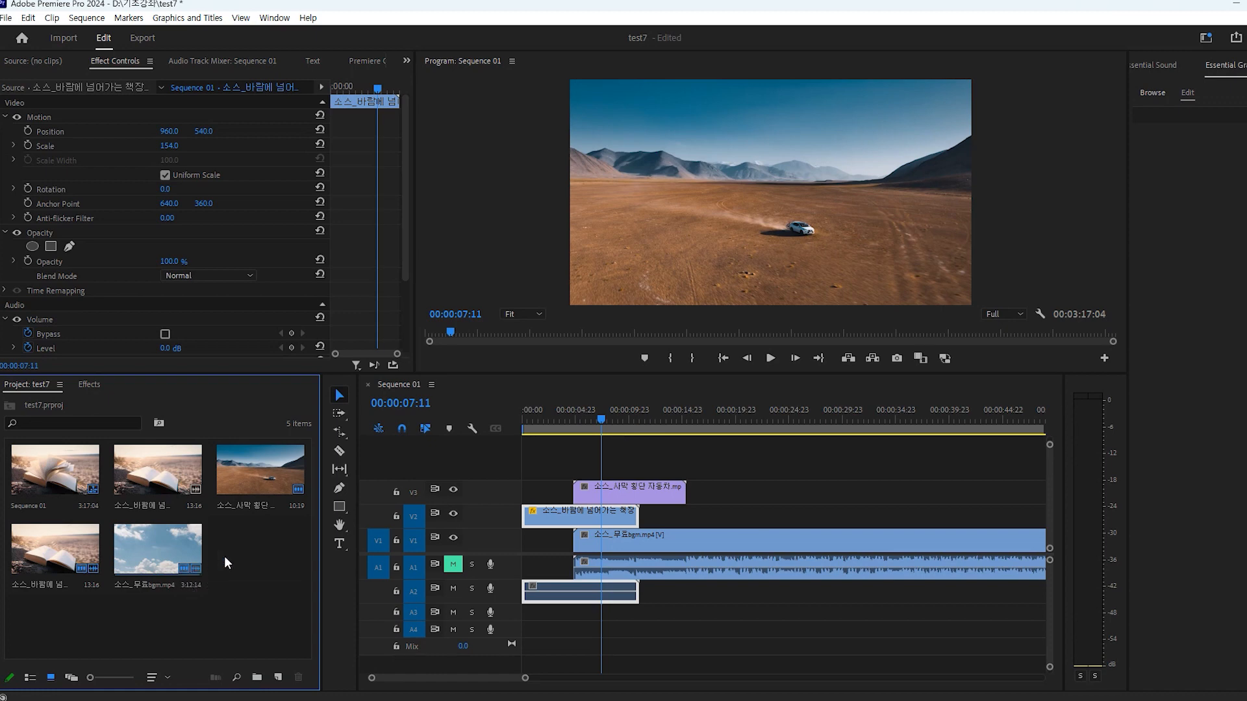
Try placing the bgm clip with only the V1 source patch active, and again with only the A1 source patch active.
left_click(376, 568)
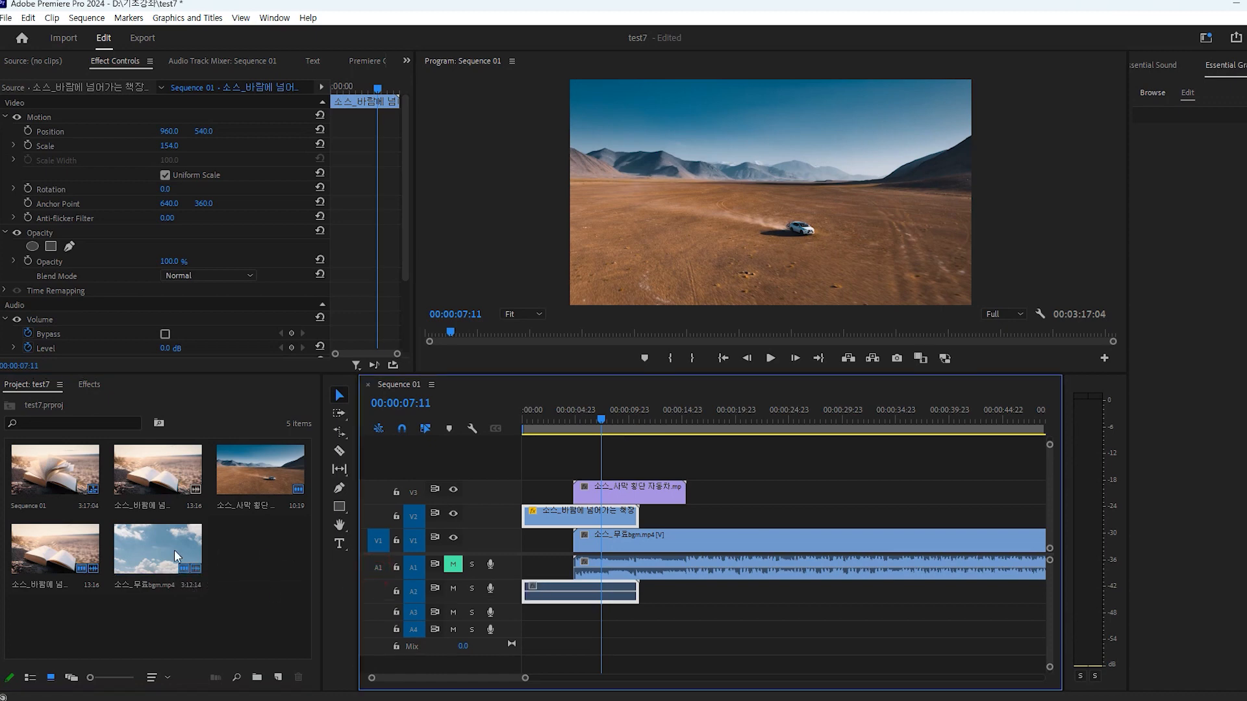
mouse_move(162, 551)
left_mouse_down()
mouse_move(755, 517)
mouse_move(149, 555)
left_mouse_up()
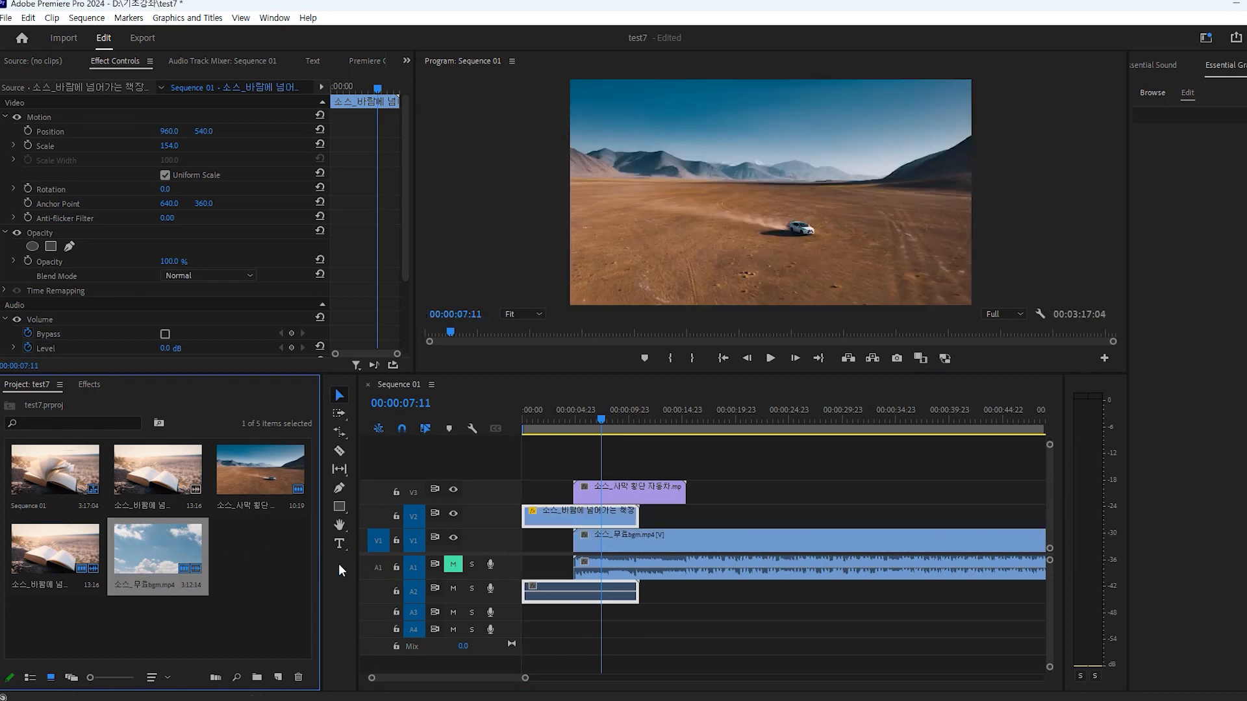
left_click(375, 540)
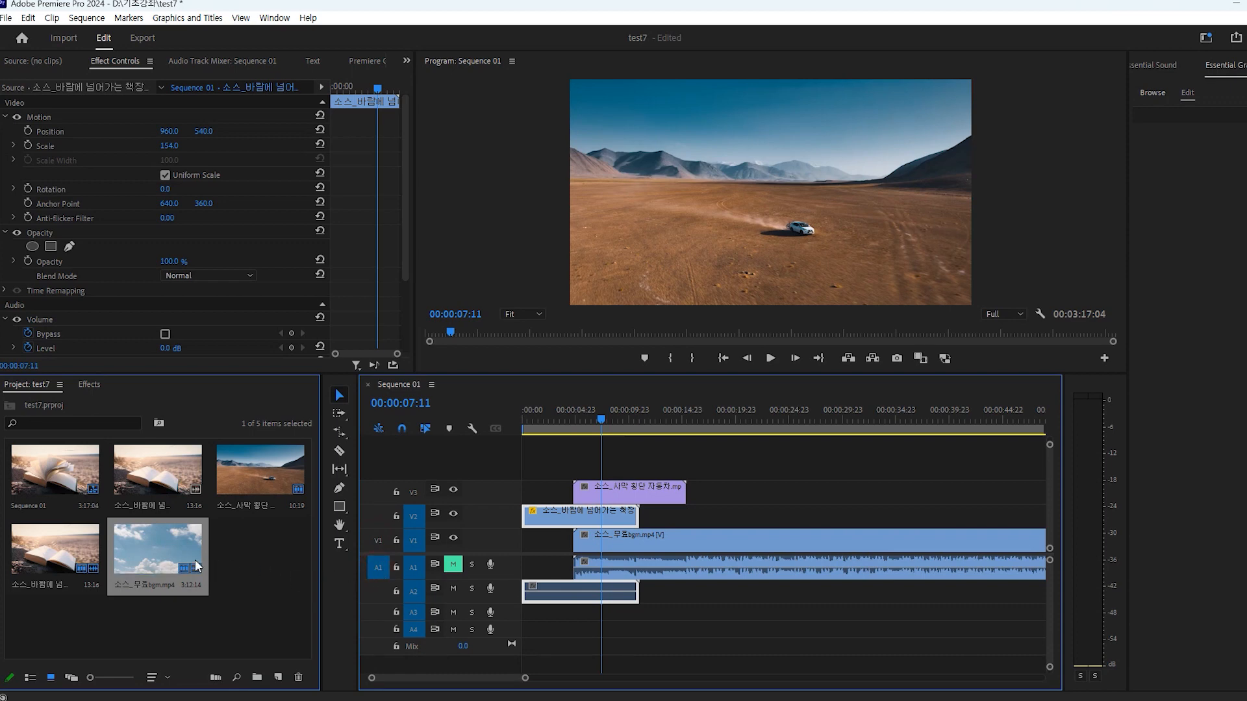
left_click_drag(157, 556, 218, 566)
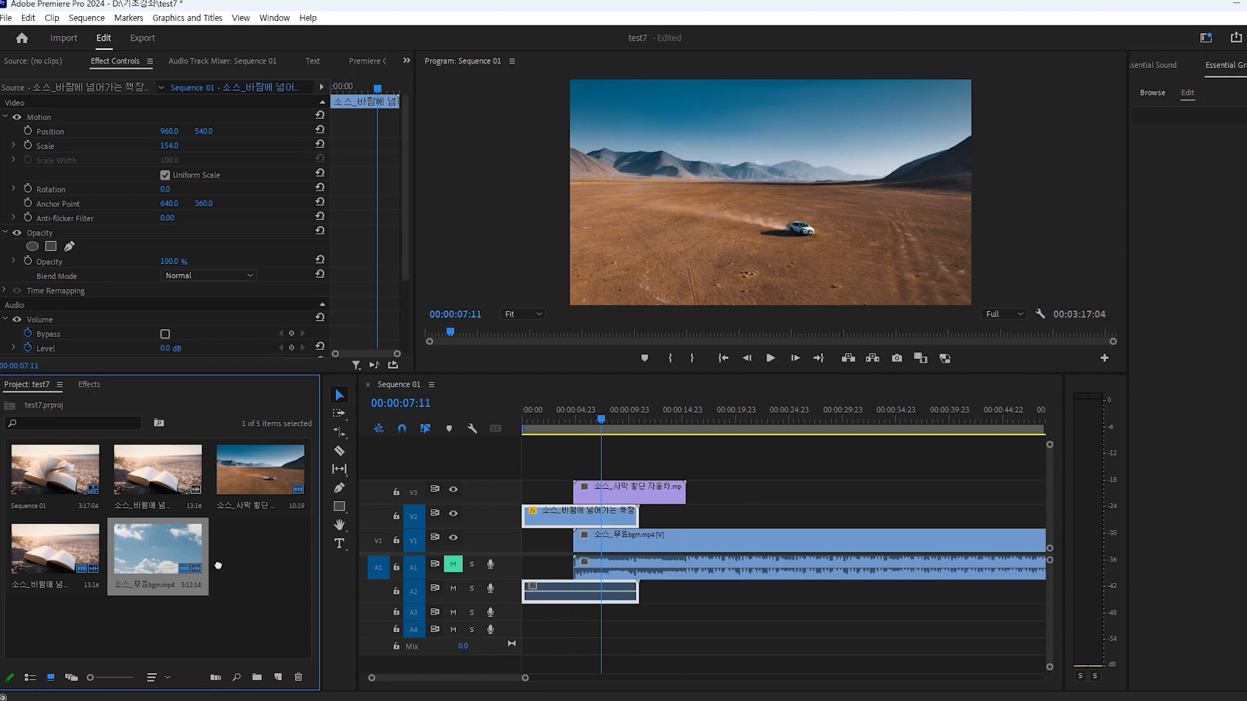
Re-enable the V1 source patch, shift it to track V3 and back to V1, and toggle the targeting of tracks V2 and V3.
left_click(378, 541)
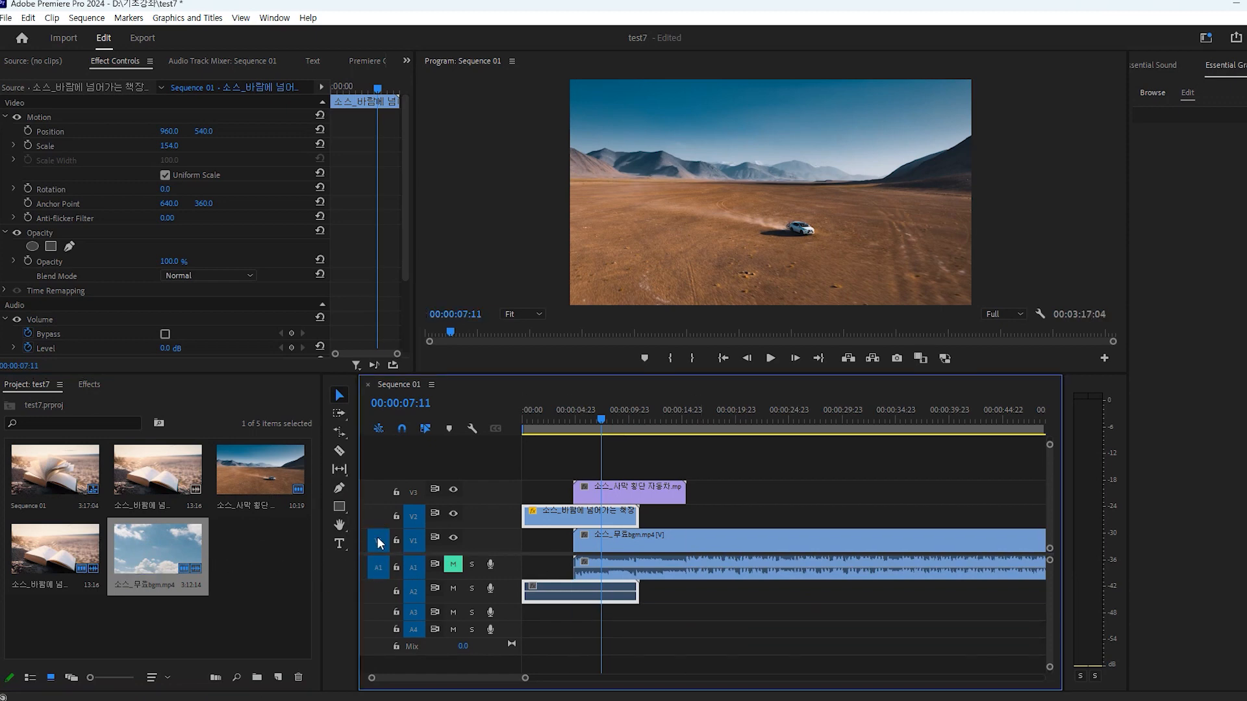
left_click(379, 517)
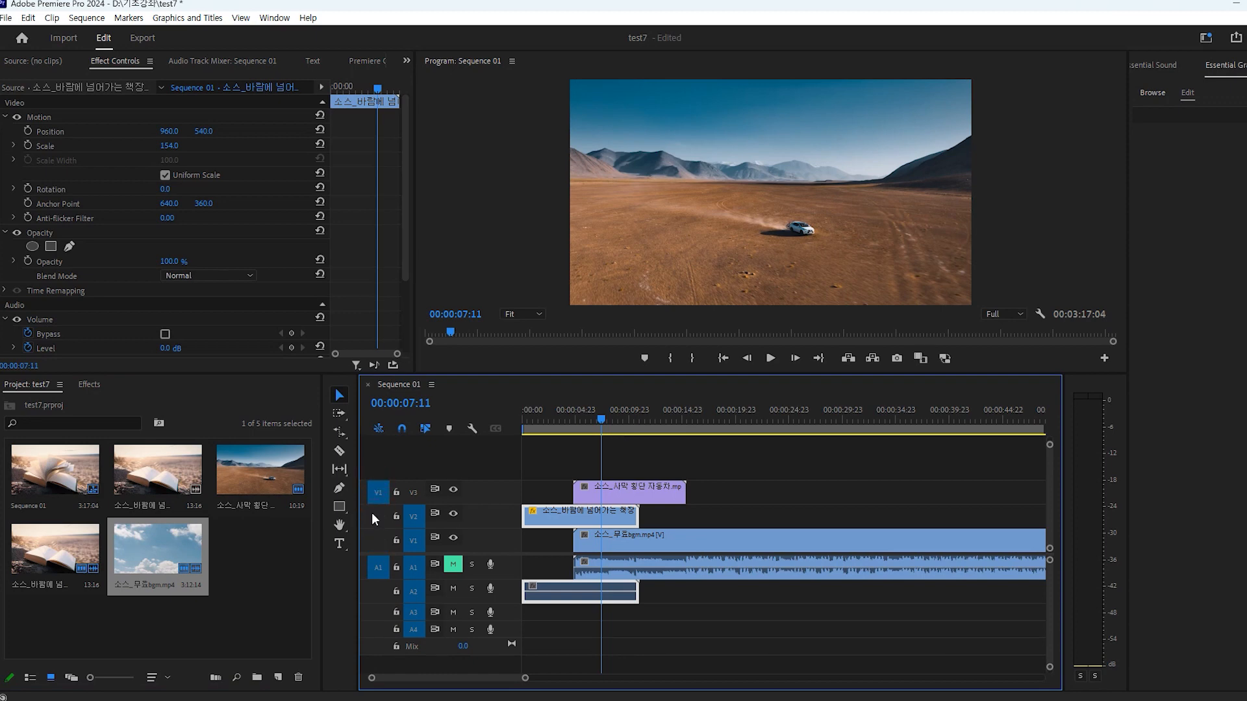
left_click(378, 544)
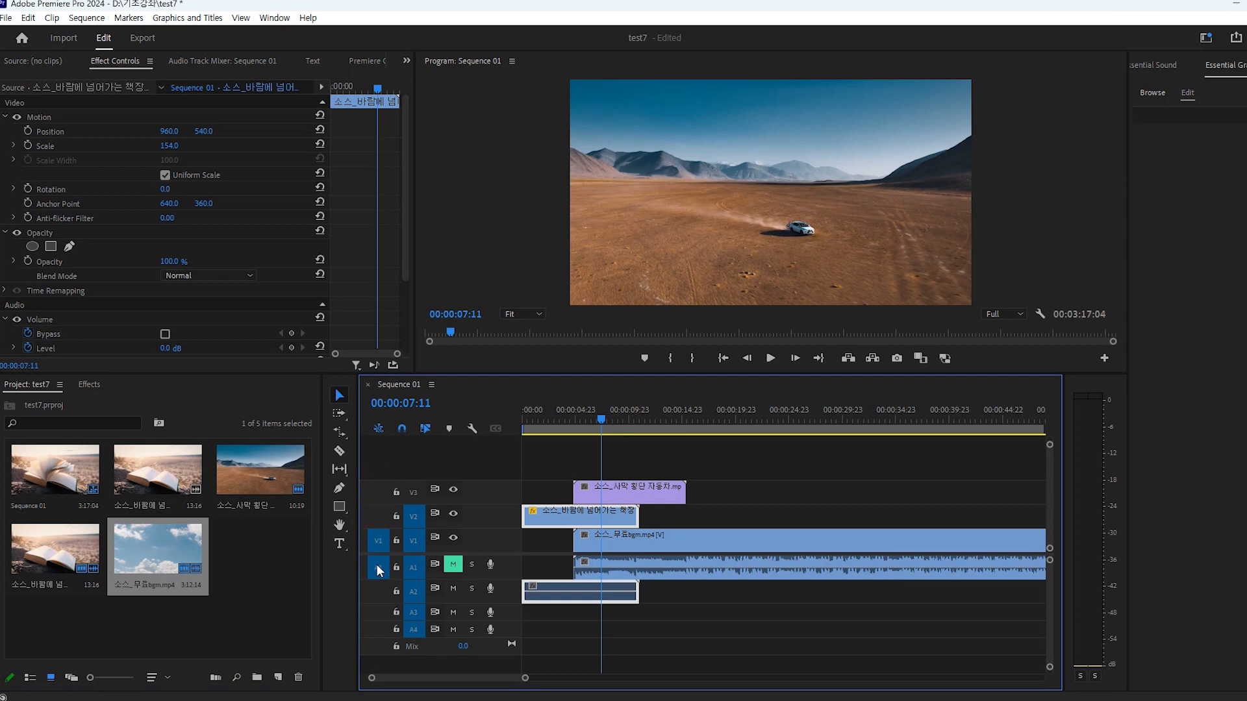
left_click(414, 516)
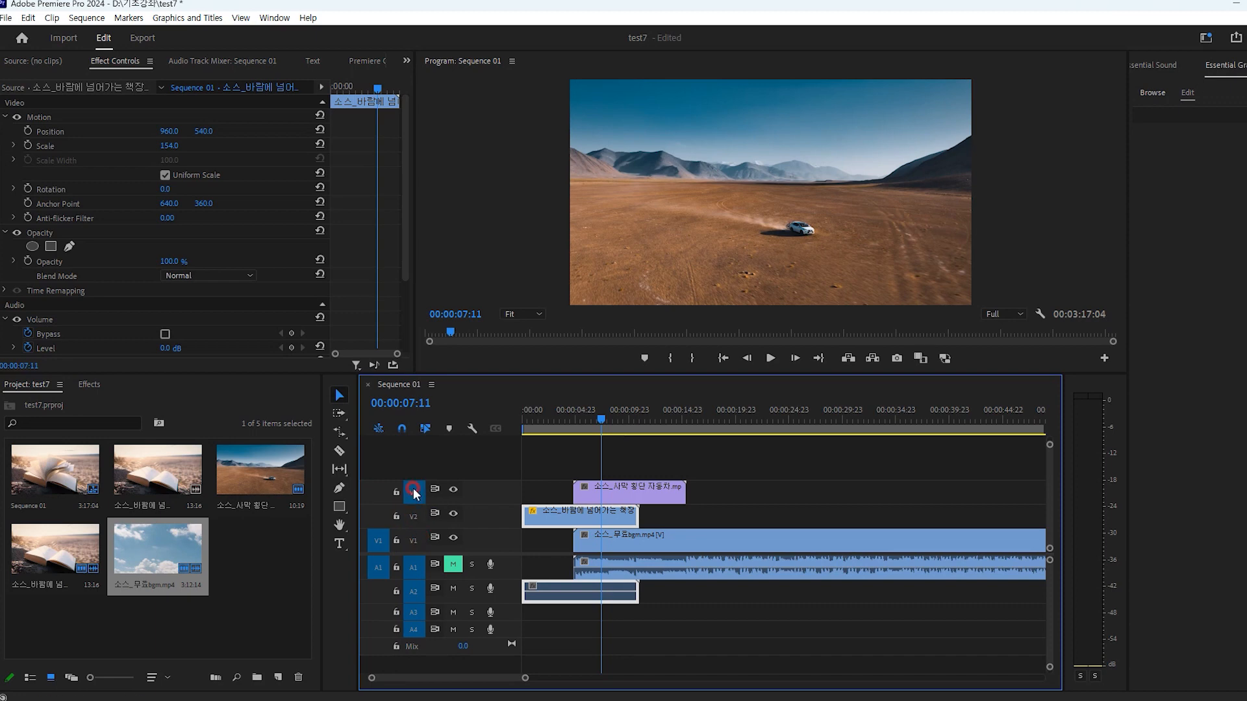
left_click(414, 516)
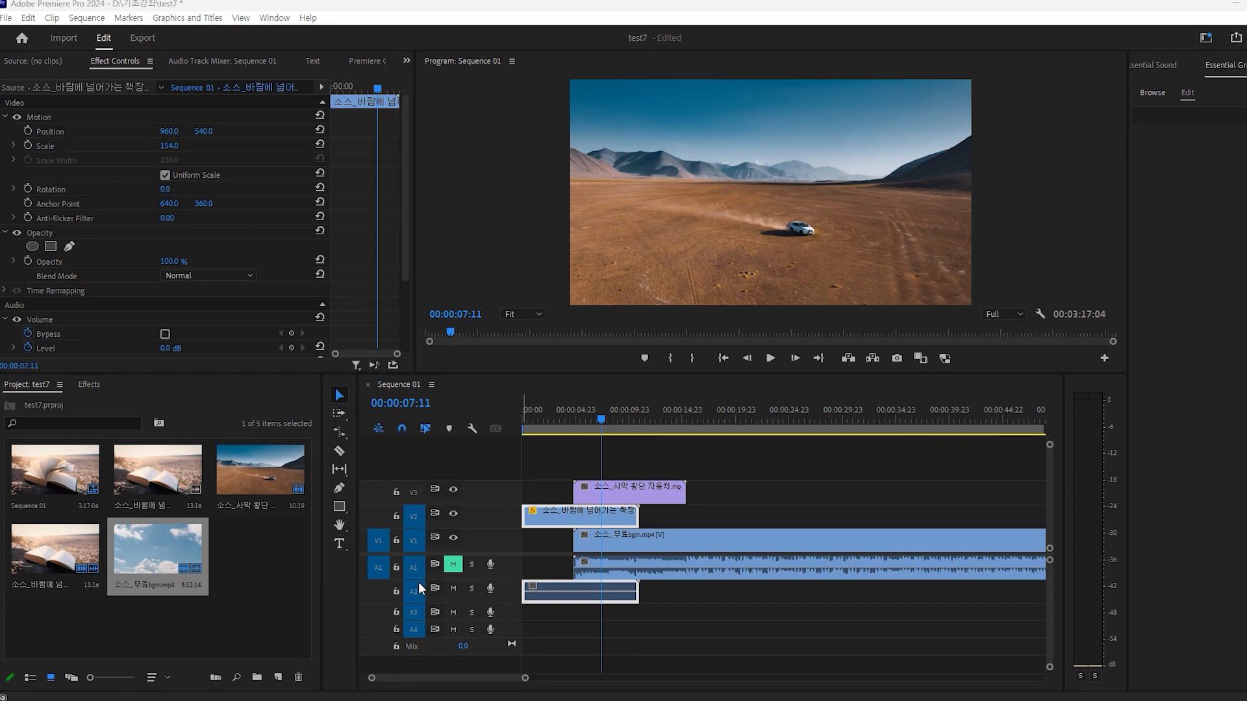
With nothing selected, split the clips on all targeted tracks at 00:00:07:05, and undo the split.
left_click(903, 465)
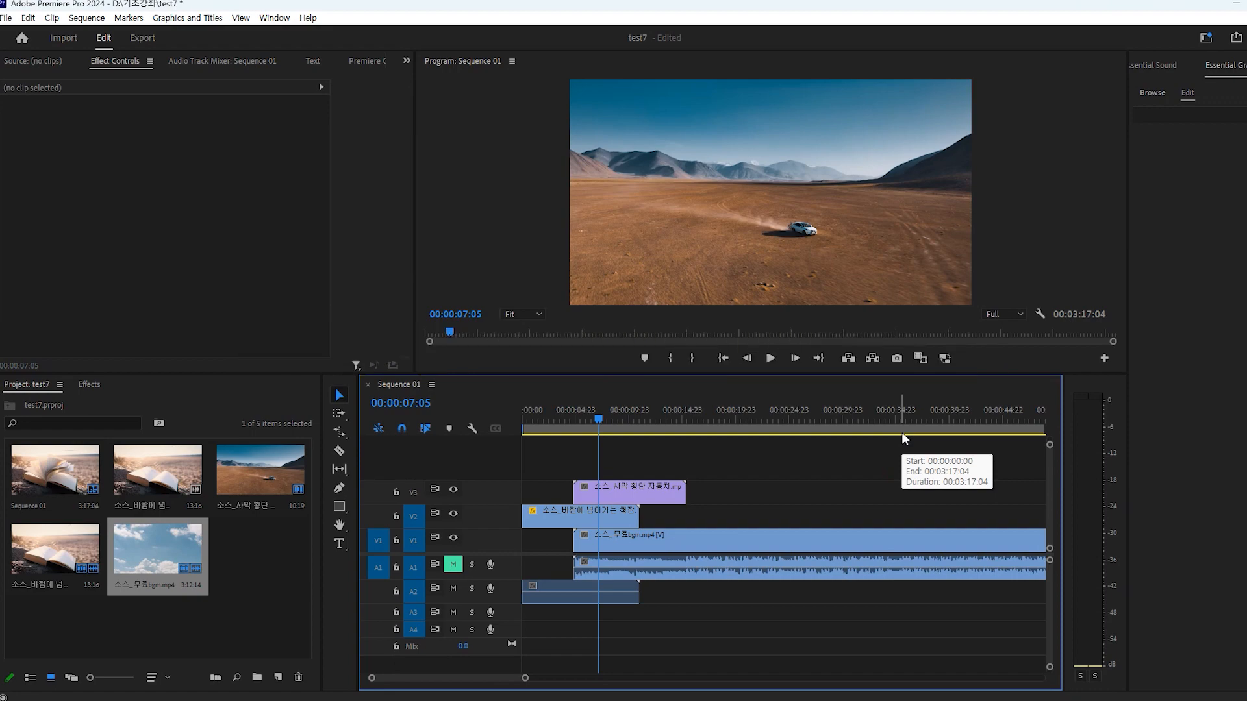
key("ctrl+k")
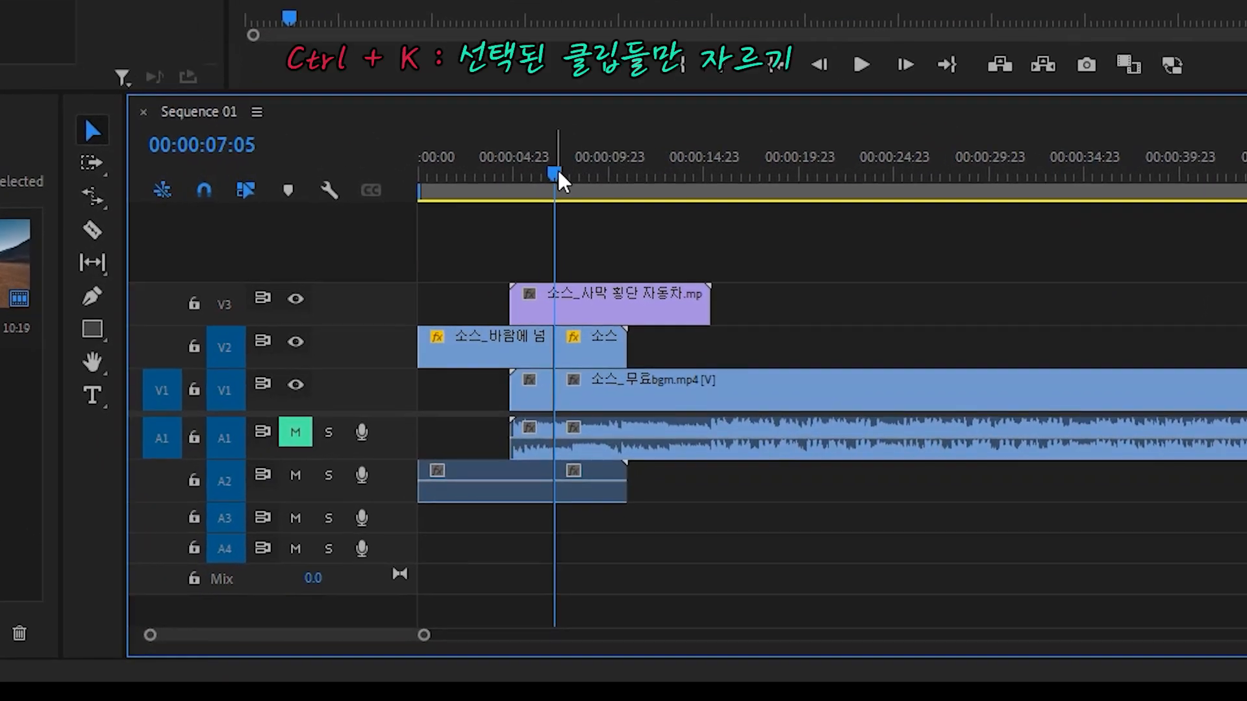
left_click_drag(559, 171, 793, 173)
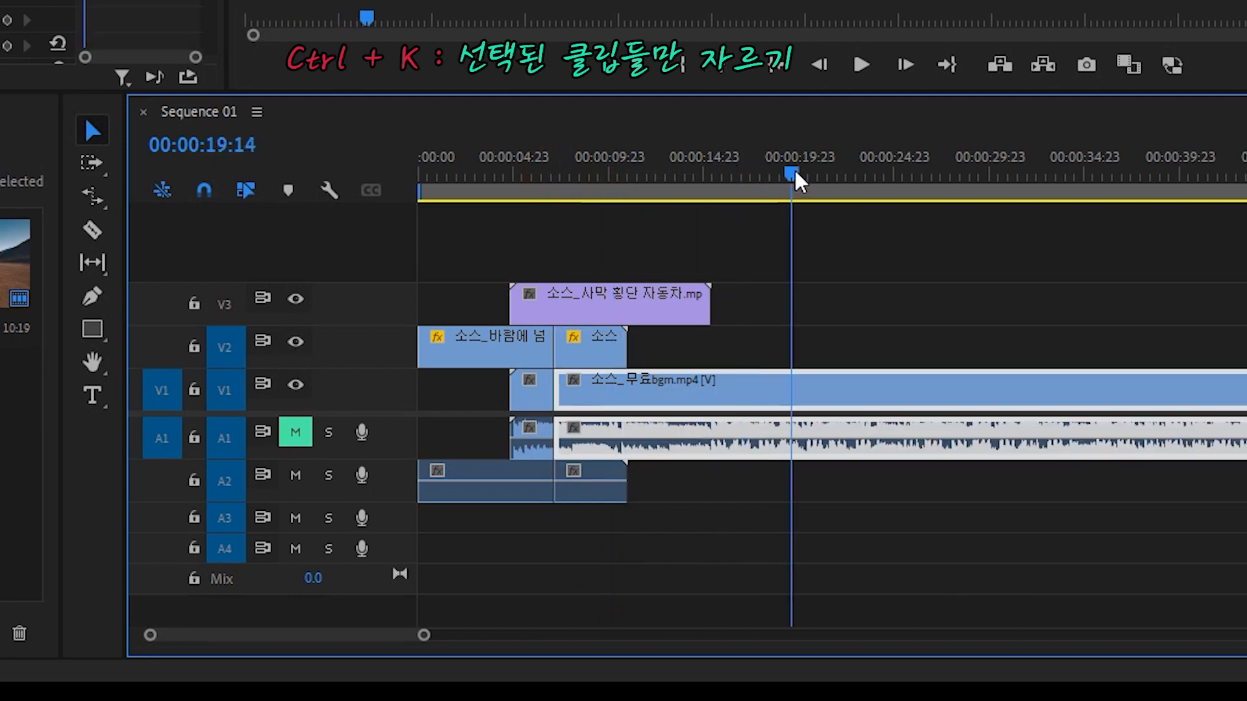
left_click(885, 292)
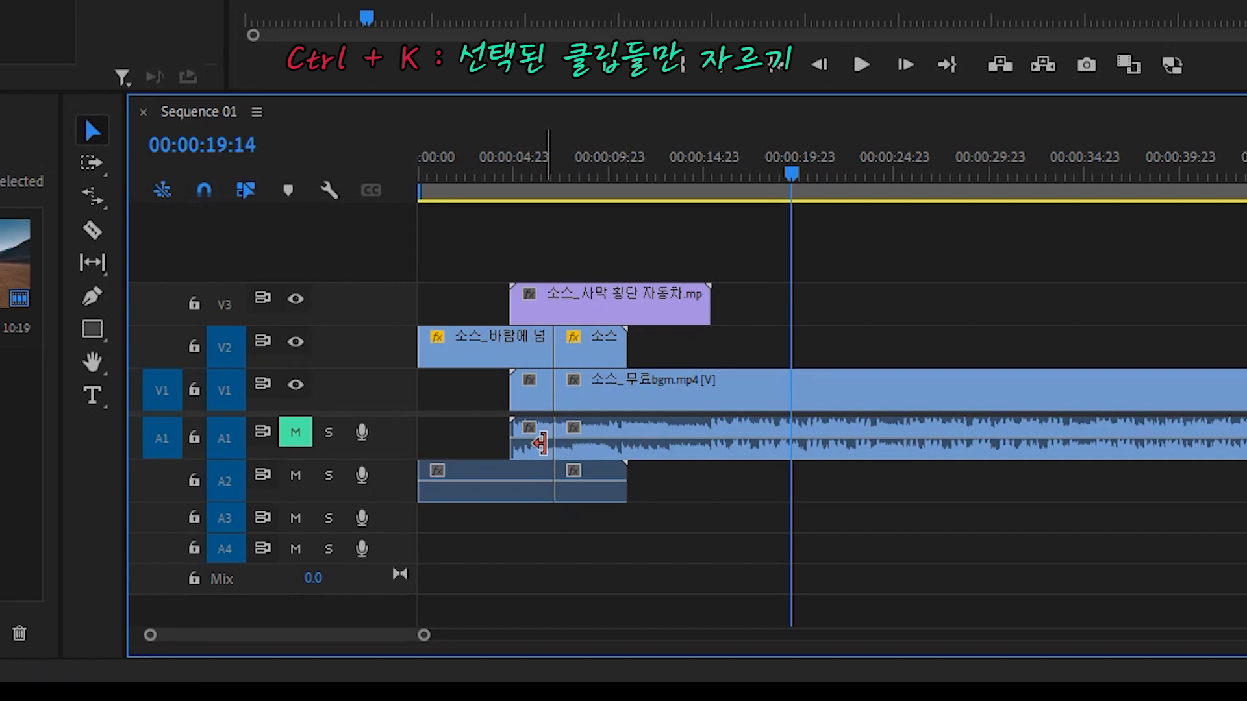
left_click_drag(791, 174, 590, 214)
left_click_drag(511, 220, 532, 226)
key("ctrl+z")
Turn off track targeting for V1, A1, A2, A3 and A4 so that only V2 stays targeted.
left_click(231, 390)
left_click(233, 438)
left_click(228, 484)
left_click(225, 518)
left_click(224, 549)
left_click(858, 339)
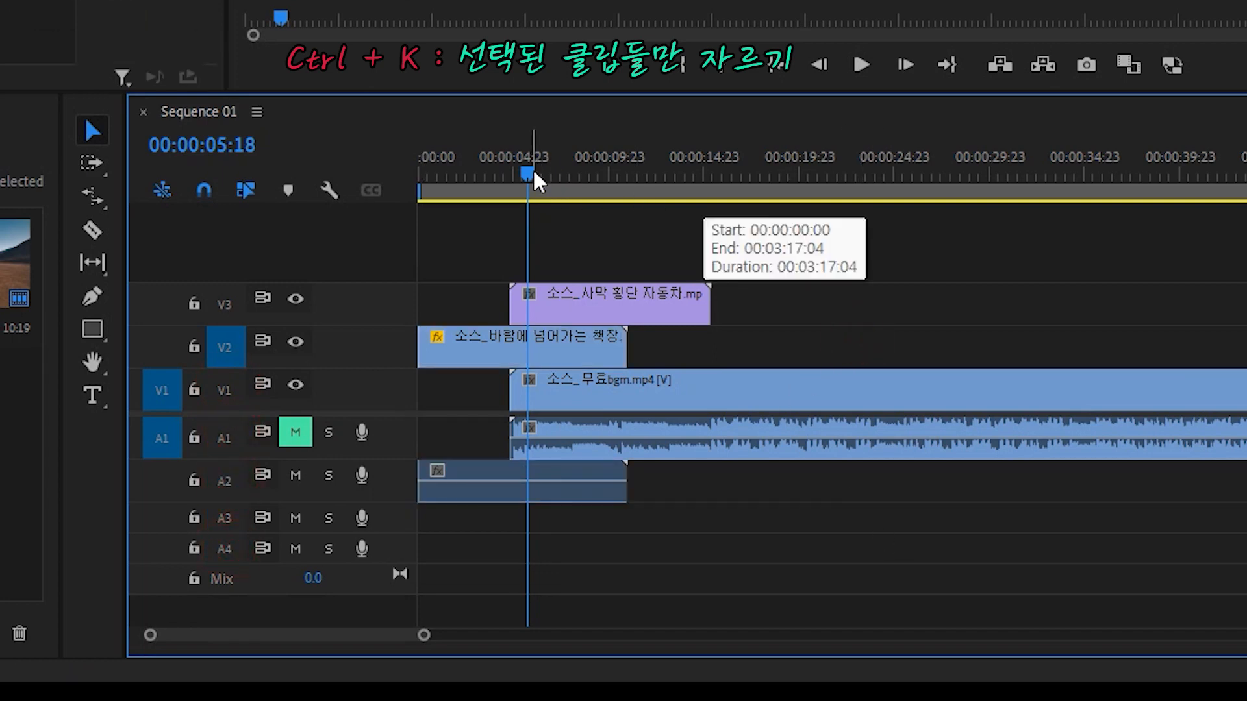
Split only the clip on targeted track V2 at 00:00:08:14 with nothing selected, and undo the split.
left_click(582, 174)
left_click(911, 291)
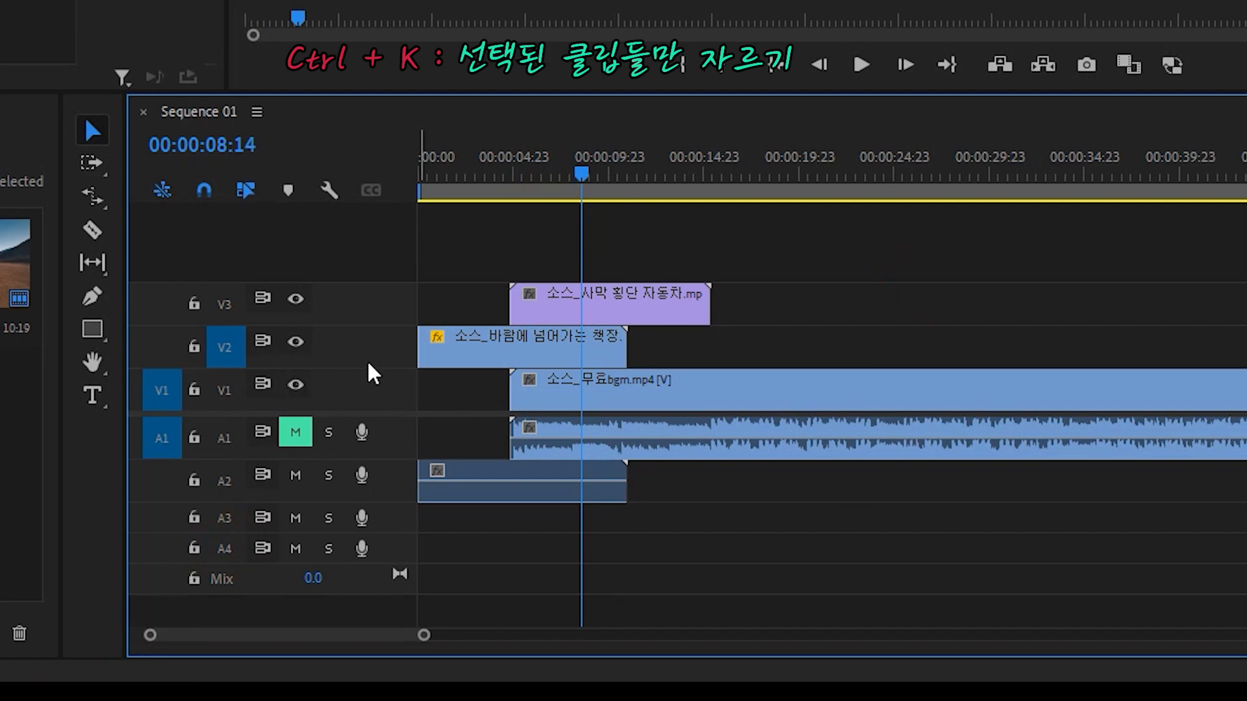
key("ctrl+k")
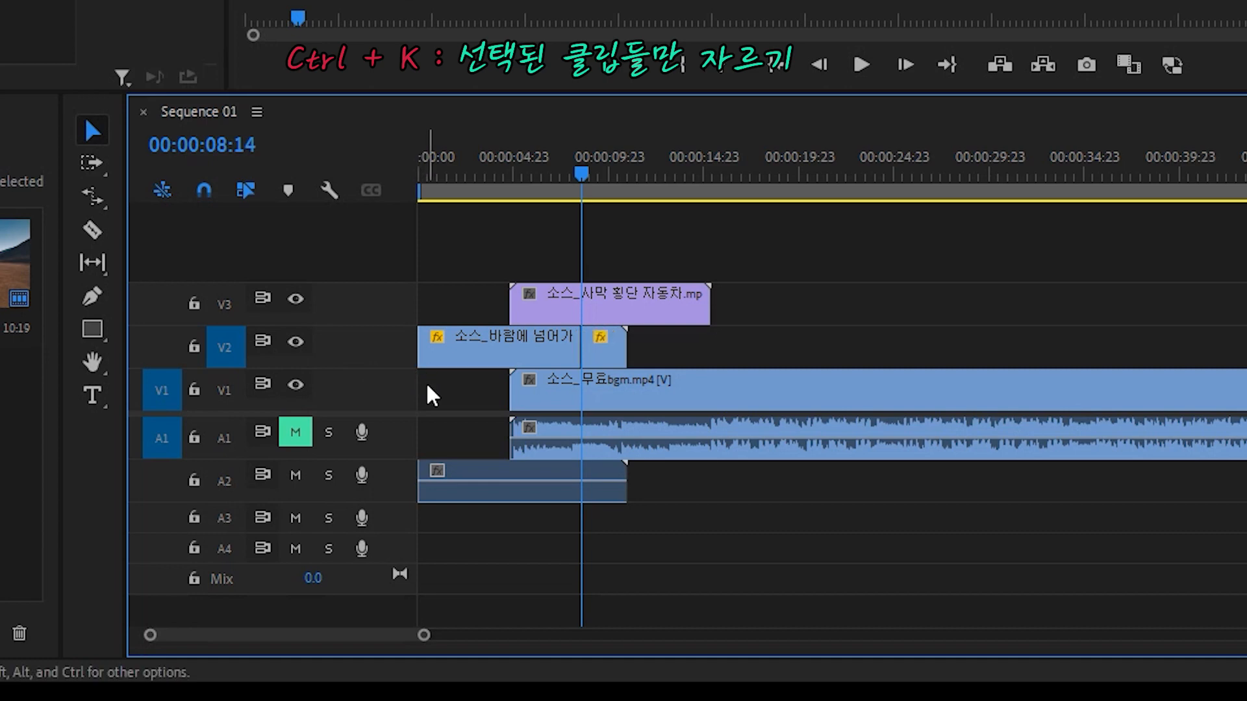
left_click(754, 176)
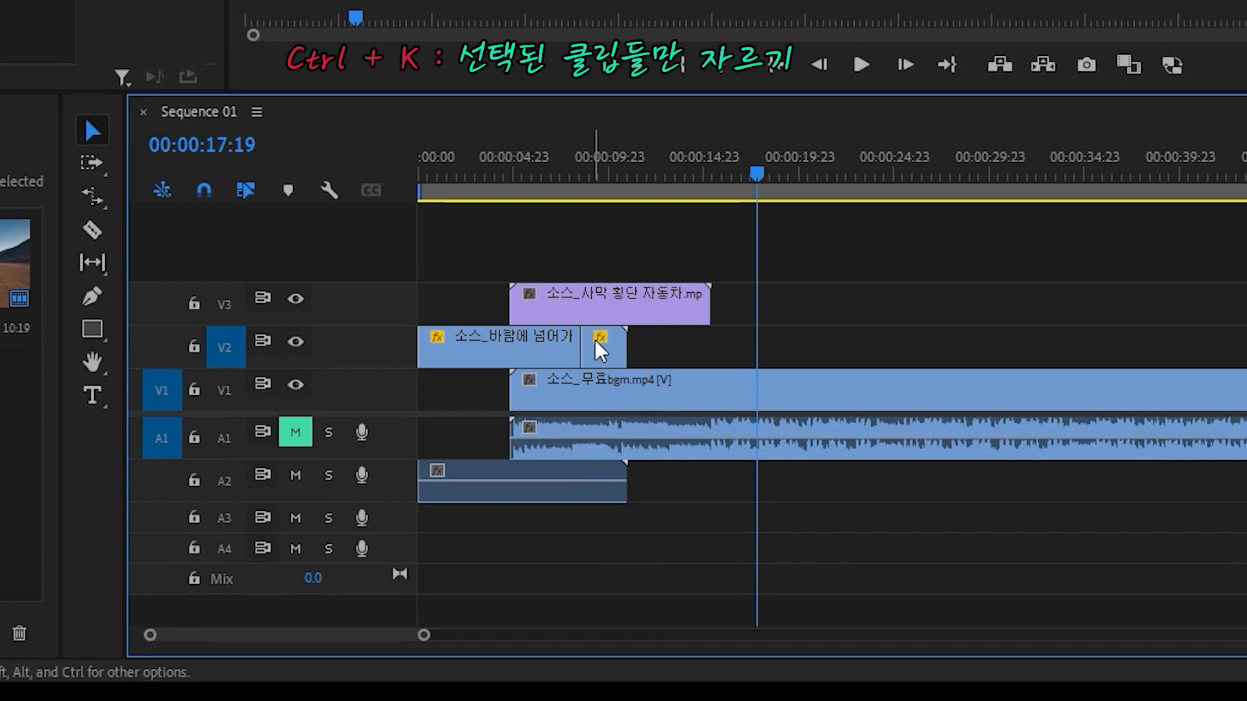
key("ctrl+z")
Split the clips on all tracks at 00:00:08:03 regardless of targeting, and clear the selection.
left_click_drag(748, 168, 574, 223)
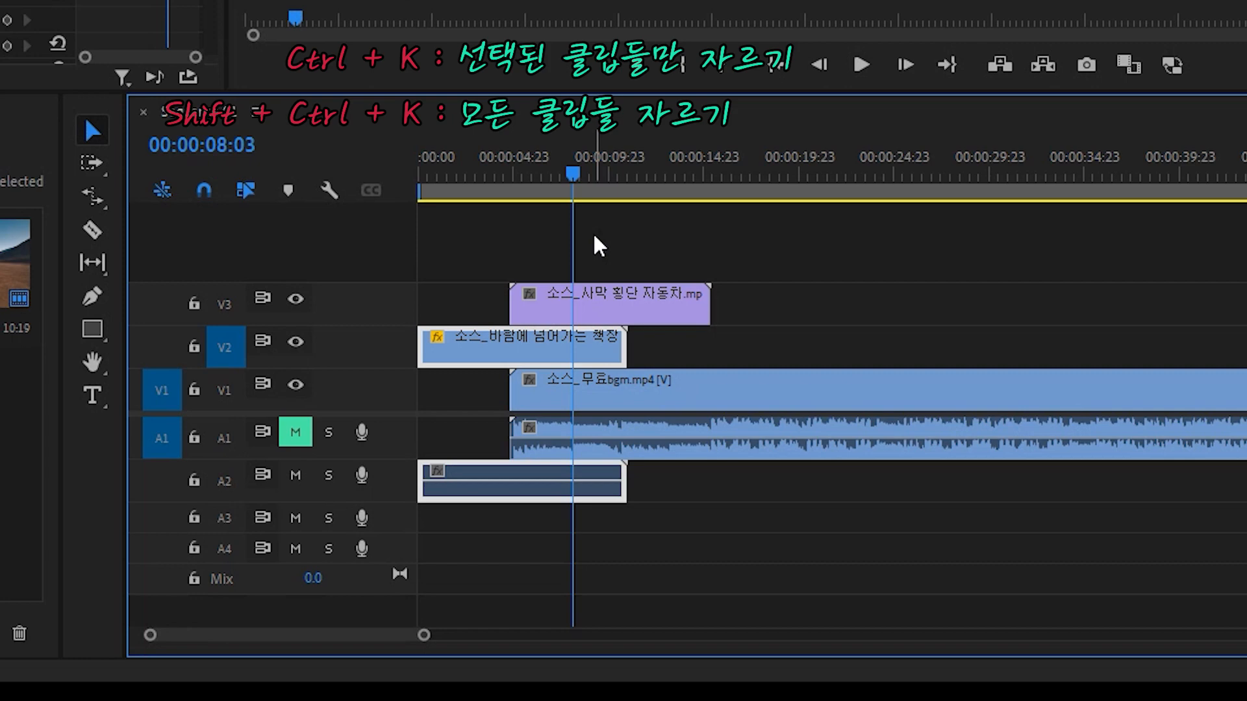
key("ctrl+shift+k")
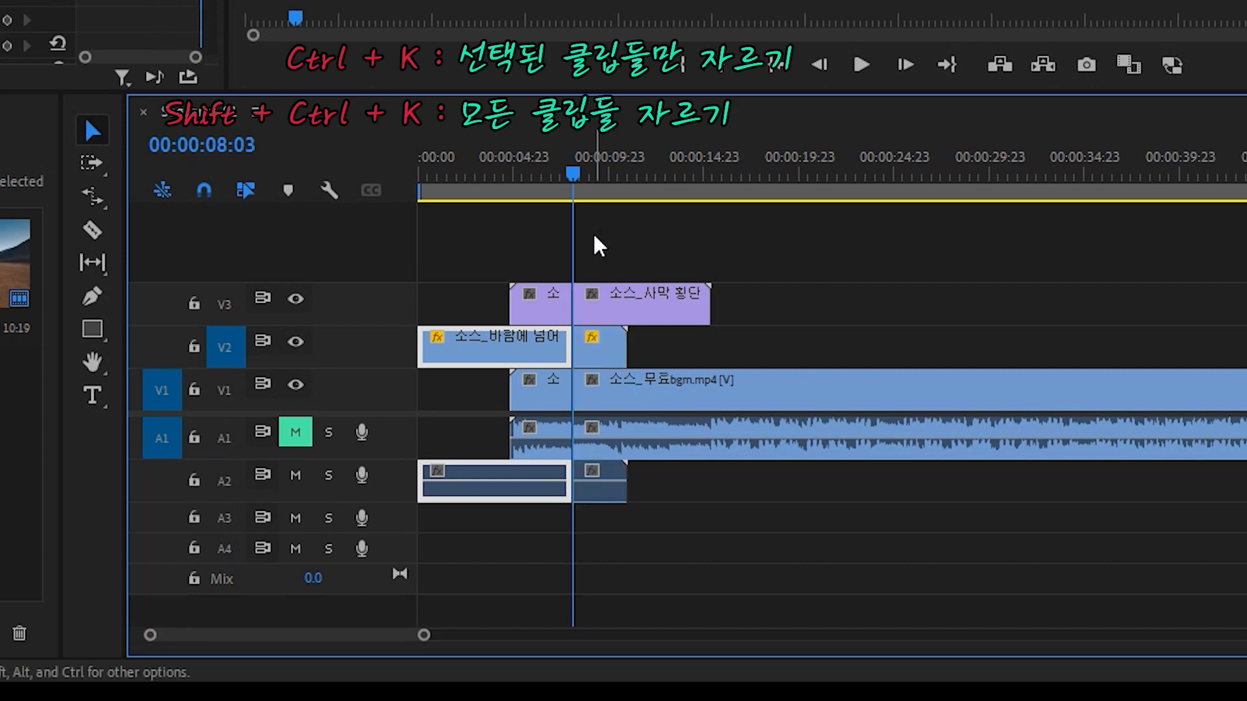
left_click(676, 235)
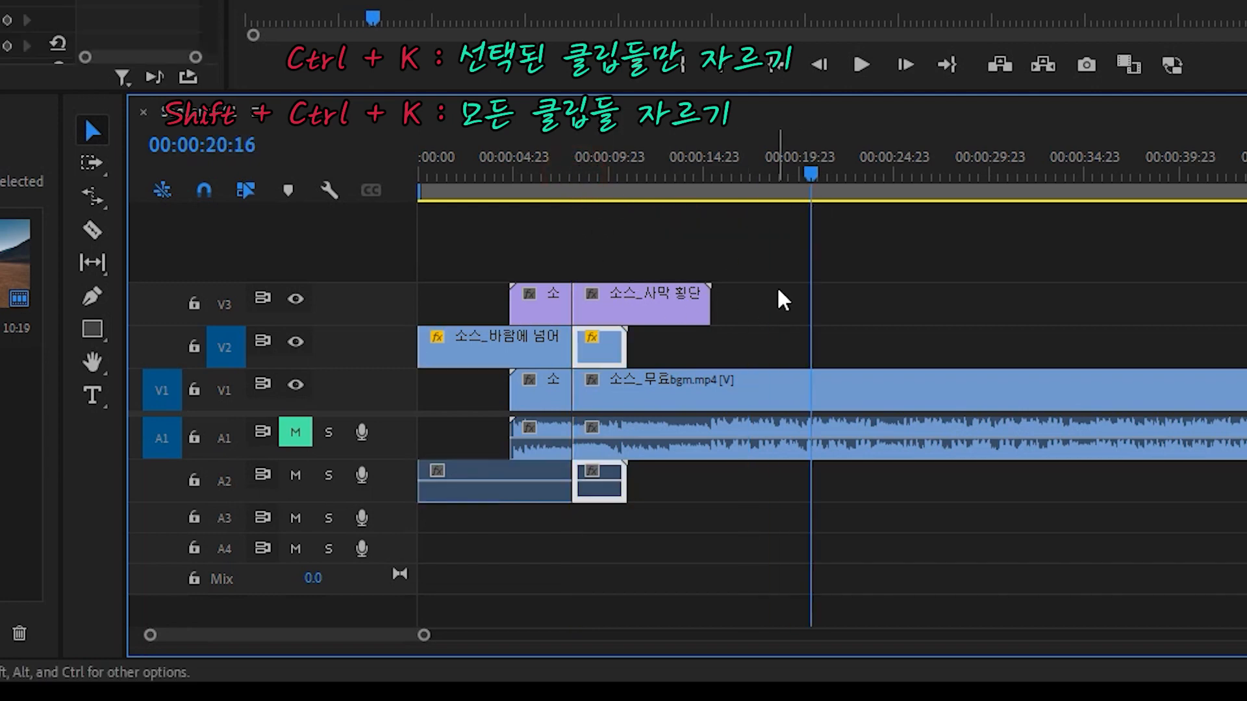
left_click(869, 273)
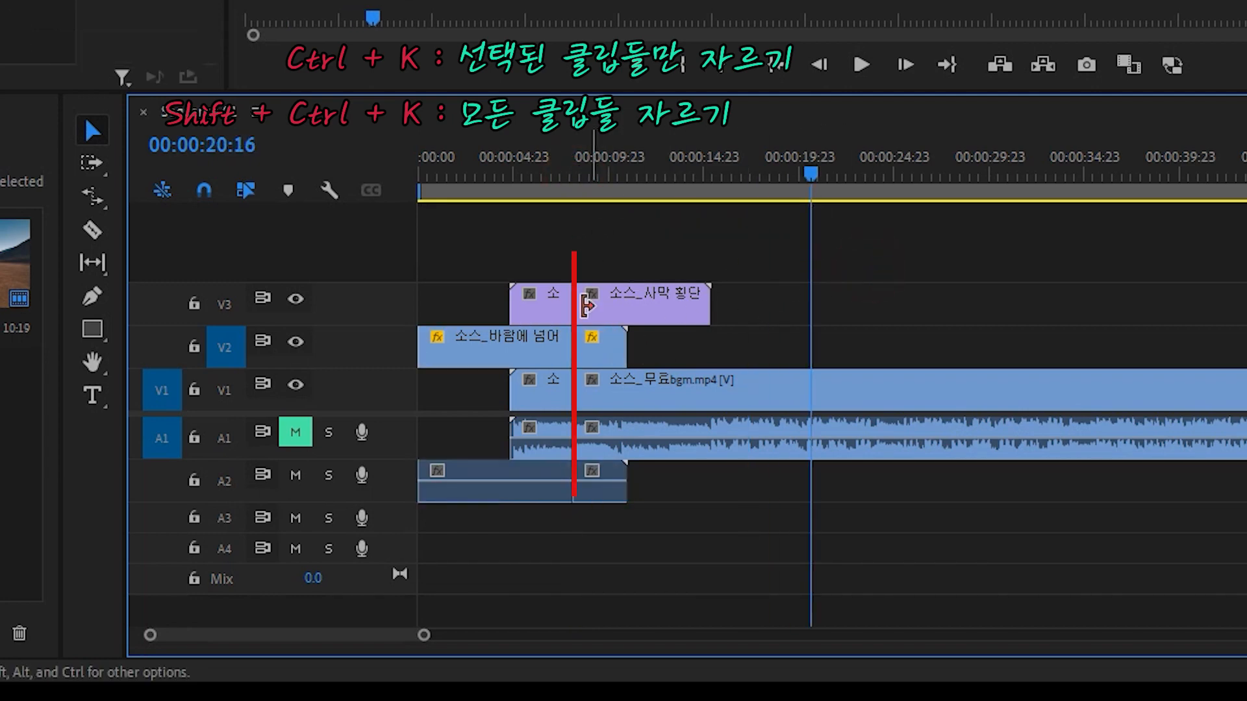